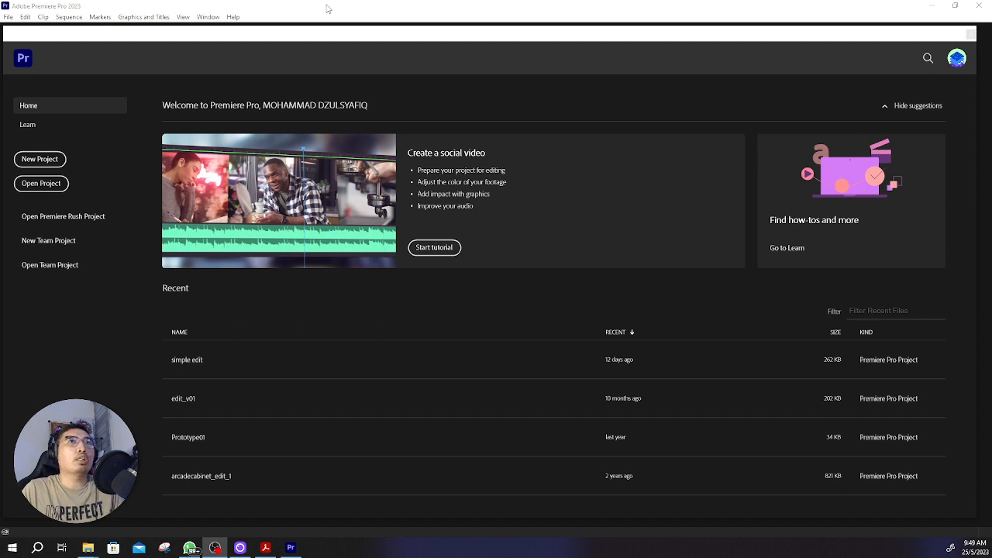
Step: Start a new project and name it "TPV demonstration"
left_click(42, 160)
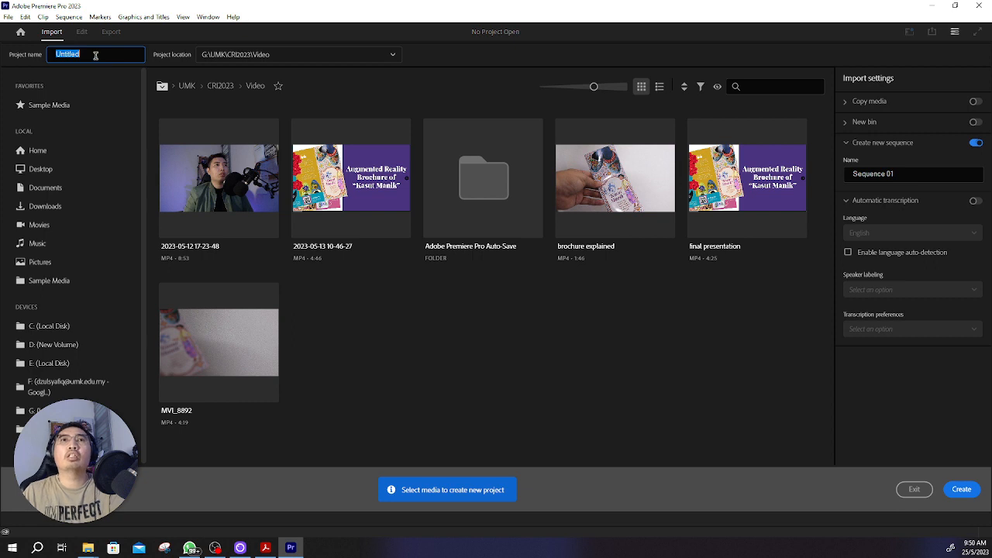
type("vide")
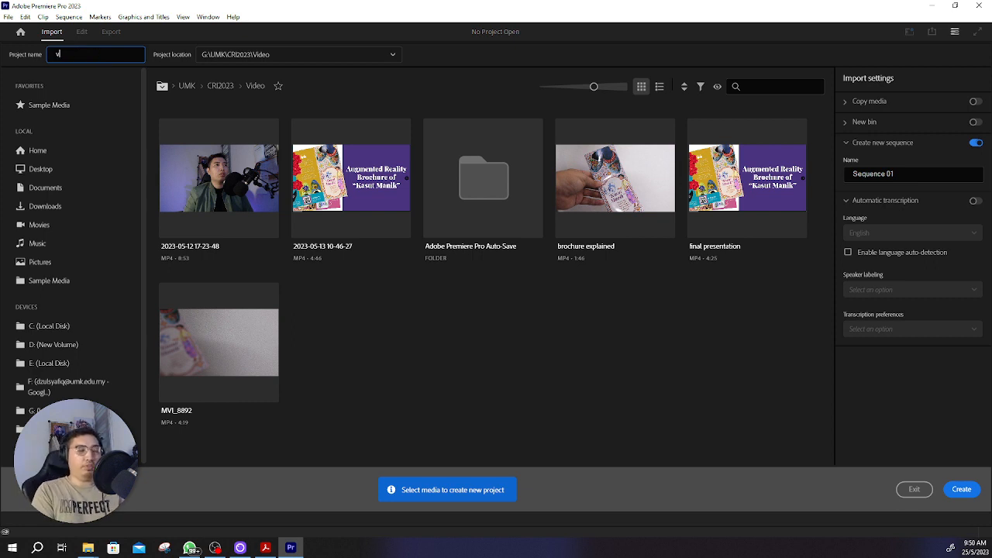
key("BackSpace")
key("BackSpace")
key("BackSpace")
key("BackSpace")
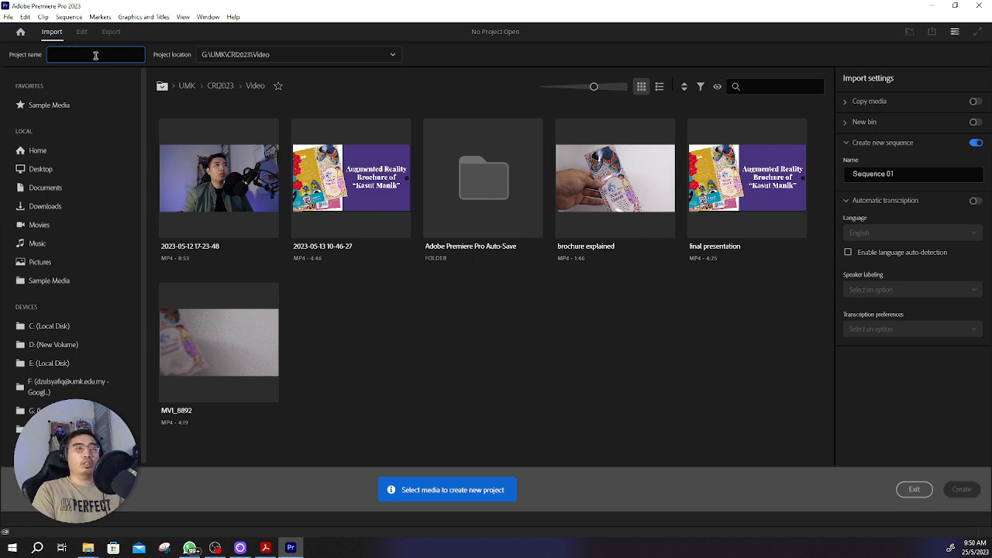
type("TPV")
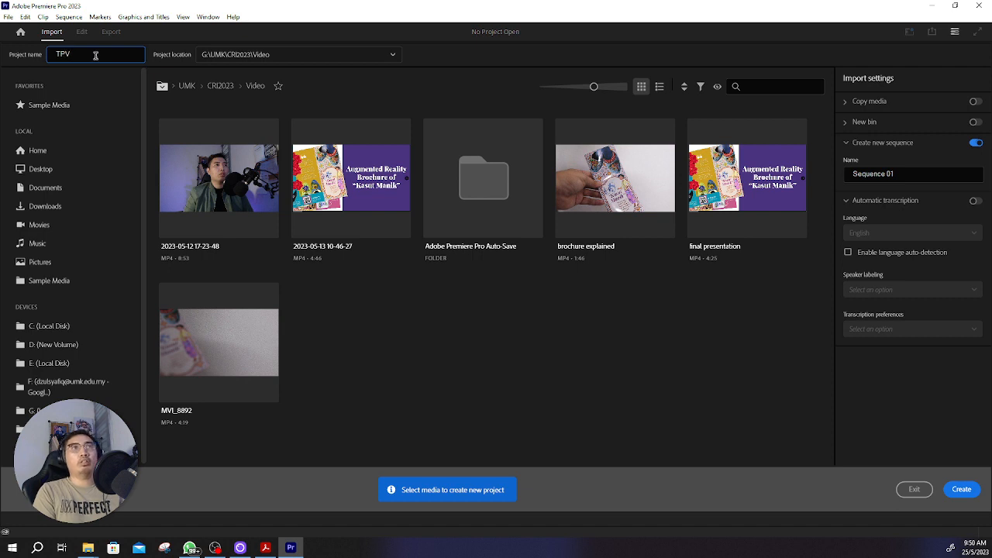
type(" demonstration")
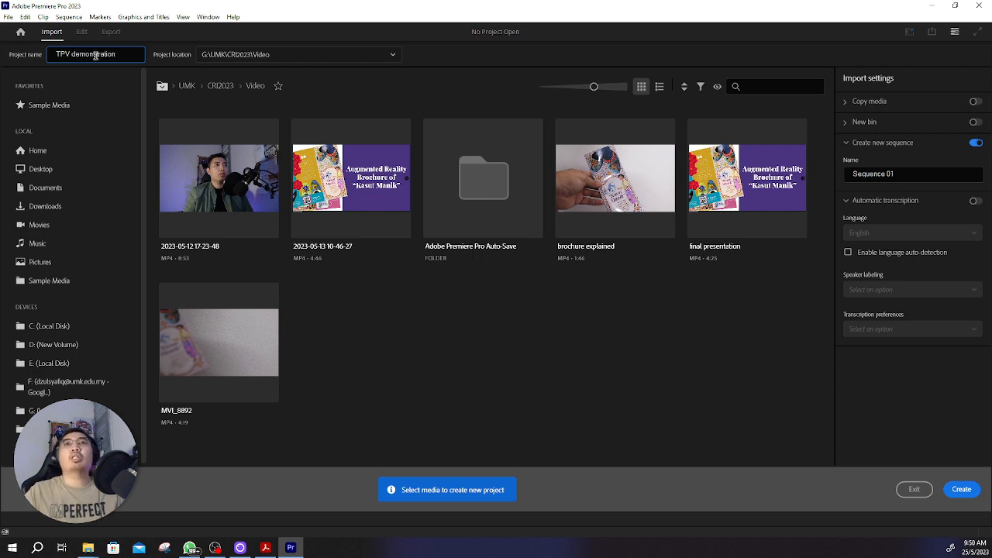
Step: Set the project location to the Kelas TPV folder inside G:\YOUTUBE VIDEOS\YOUTUBE game arcade cabinet
left_click(392, 55)
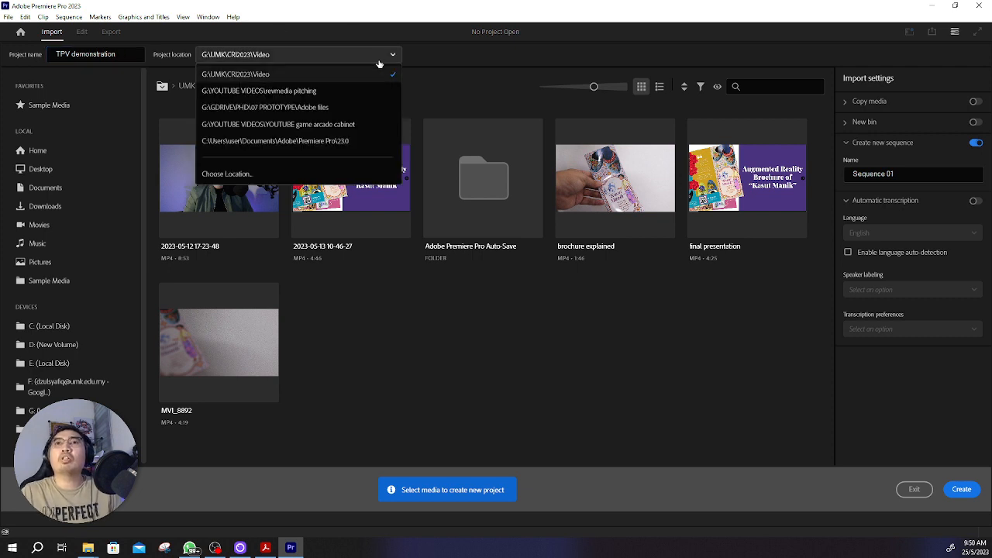
left_click(233, 175)
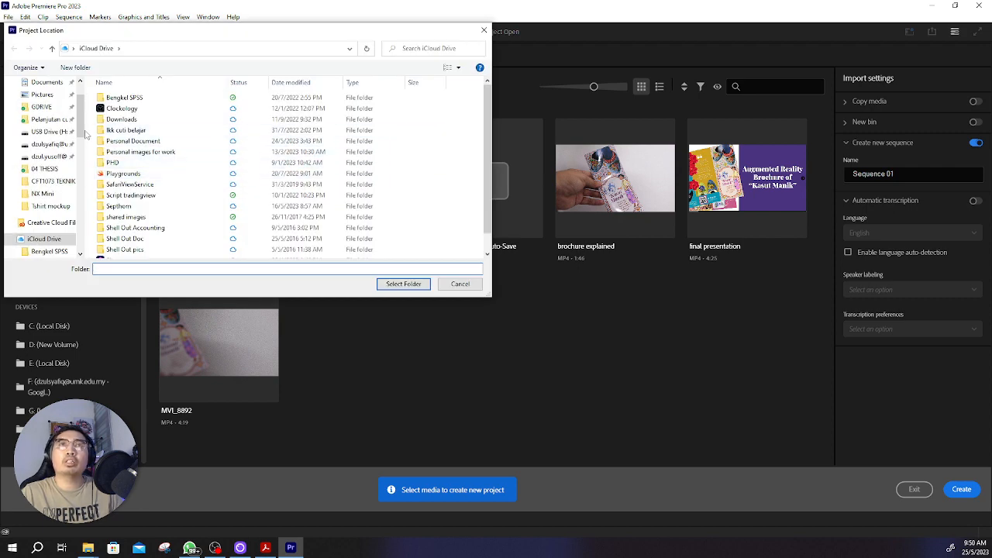
left_click_drag(79, 116, 78, 233)
left_click(50, 219)
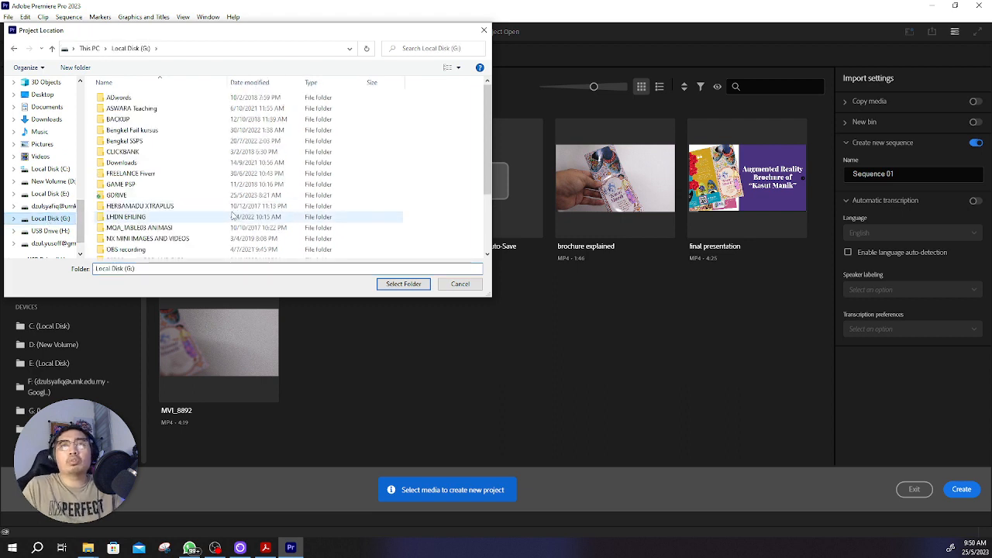
scroll(211, 170, "down", 2)
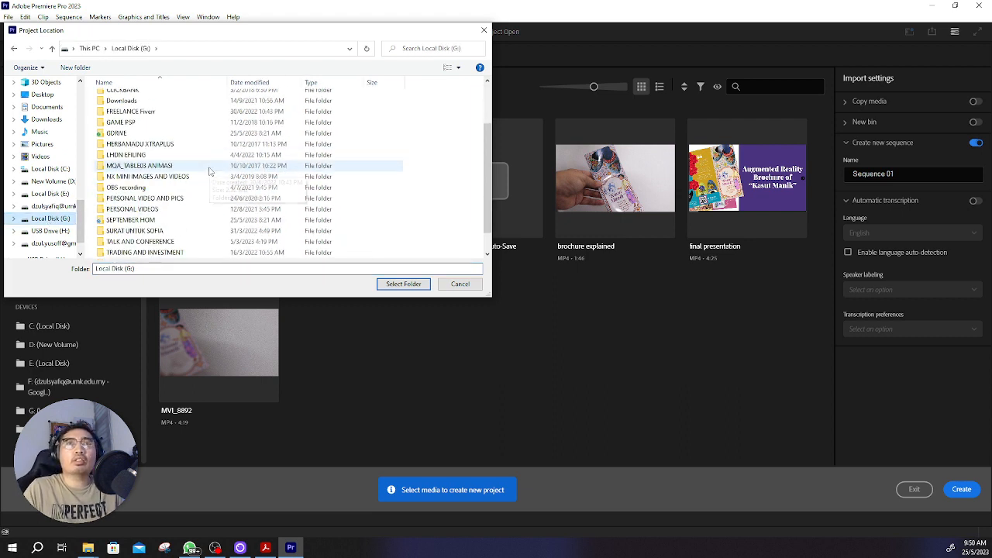
scroll(149, 176, "down", 1)
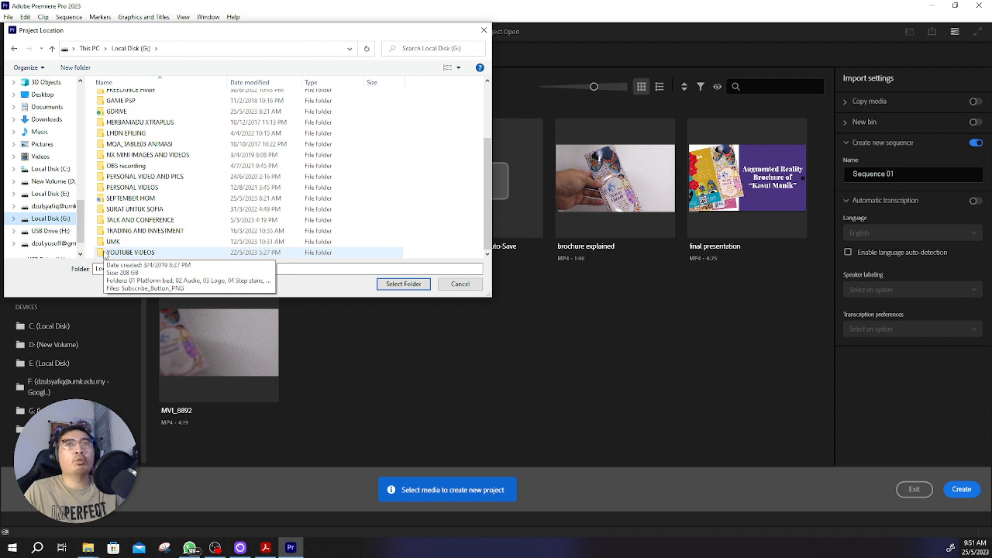
double_click(127, 255)
scroll(195, 206, "down", 1)
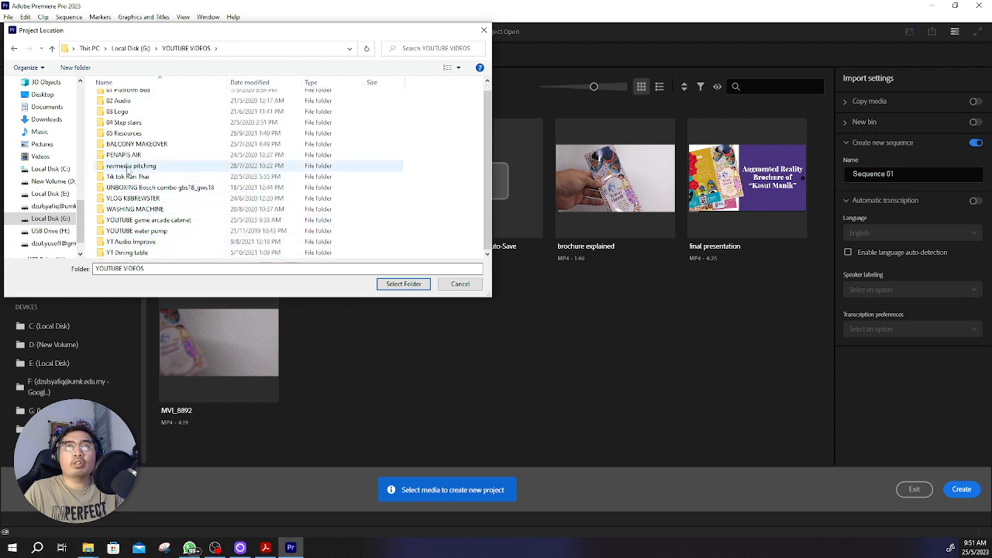
double_click(149, 222)
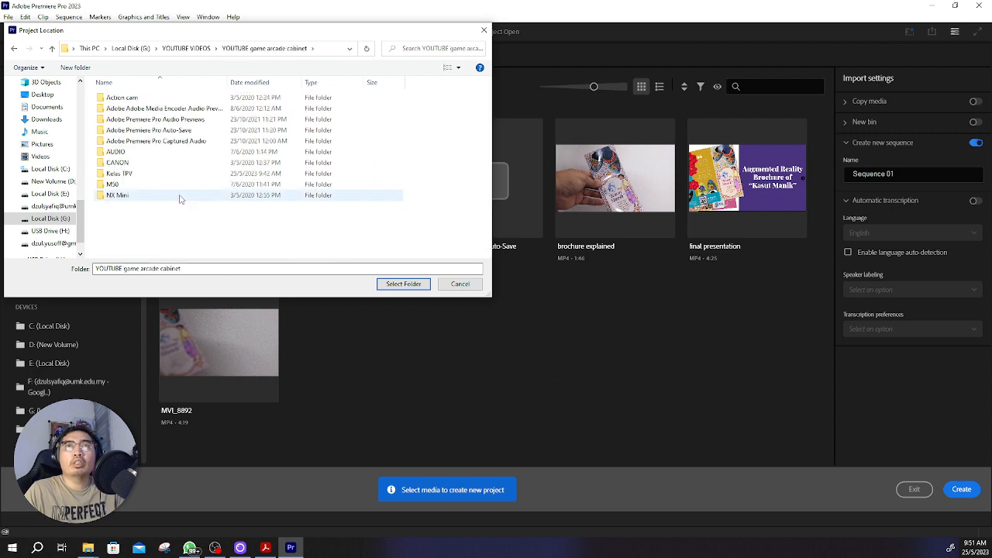
double_click(122, 176)
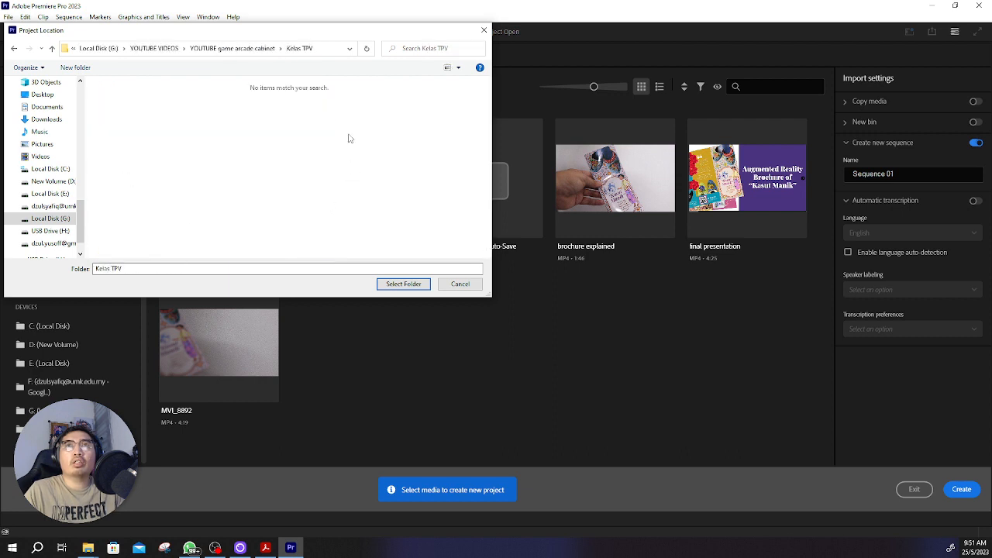
left_click(404, 284)
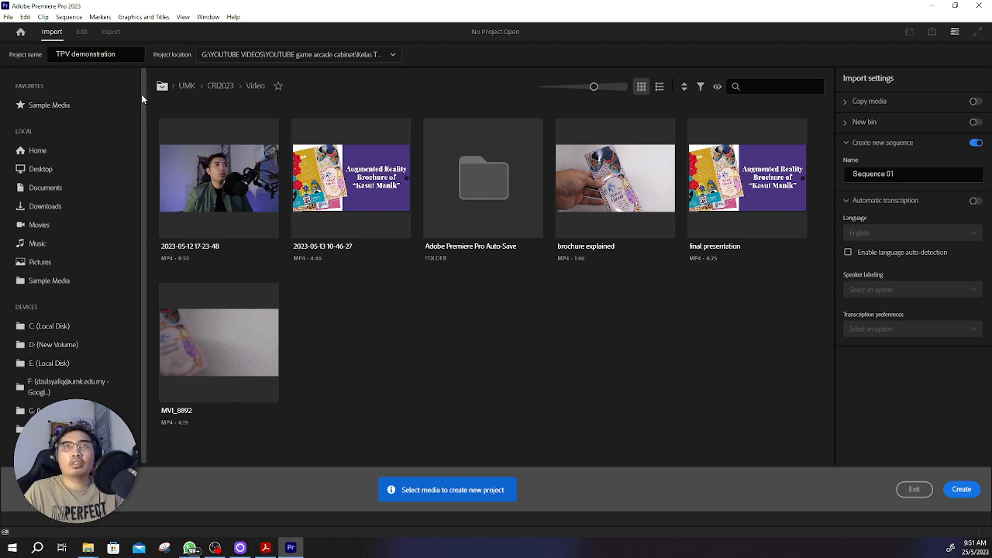
Step: Return to the home screen and reopen the new project setup with its project name selected
mouse_move(143, 95)
left_mouse_down()
mouse_move(138, 141)
mouse_move(144, 82)
left_mouse_up()
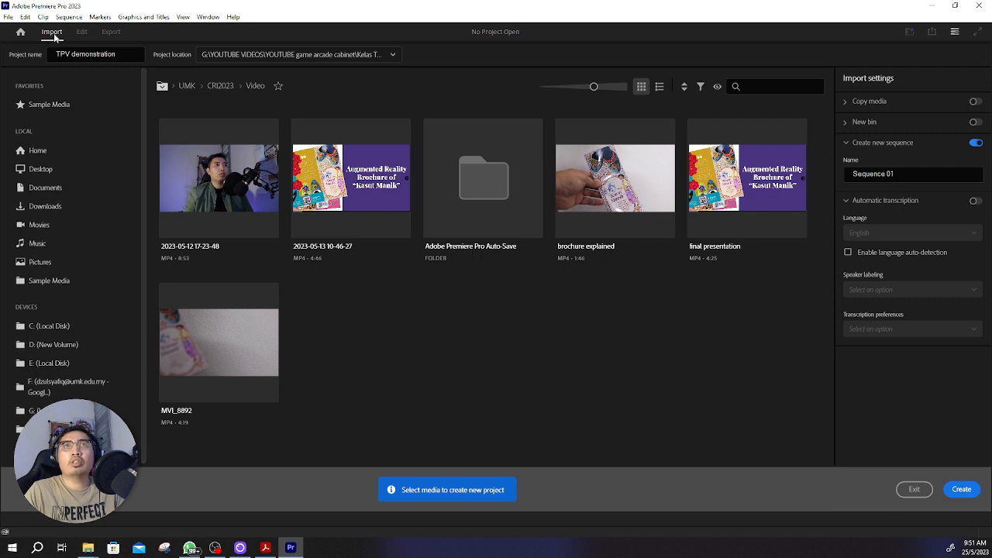
left_click(20, 32)
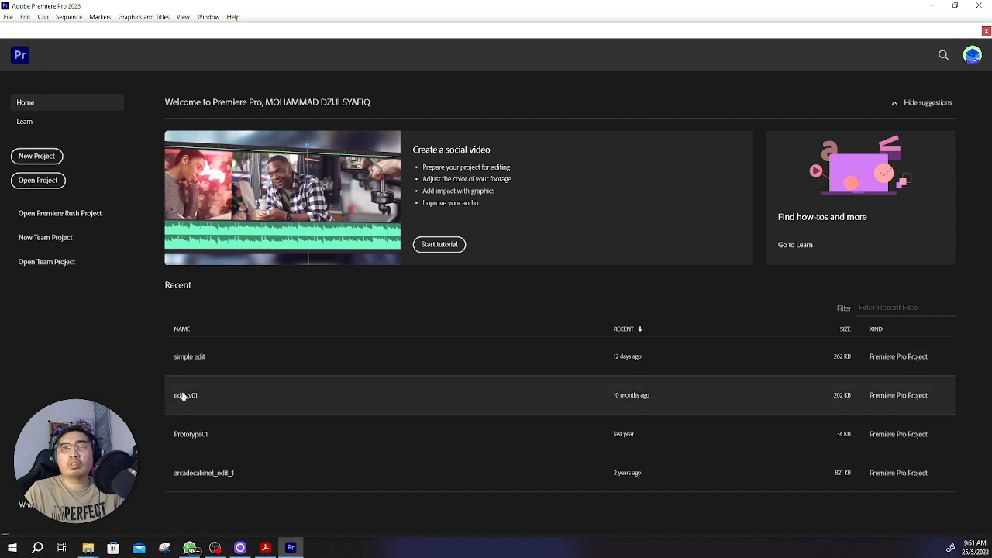
left_click(39, 156)
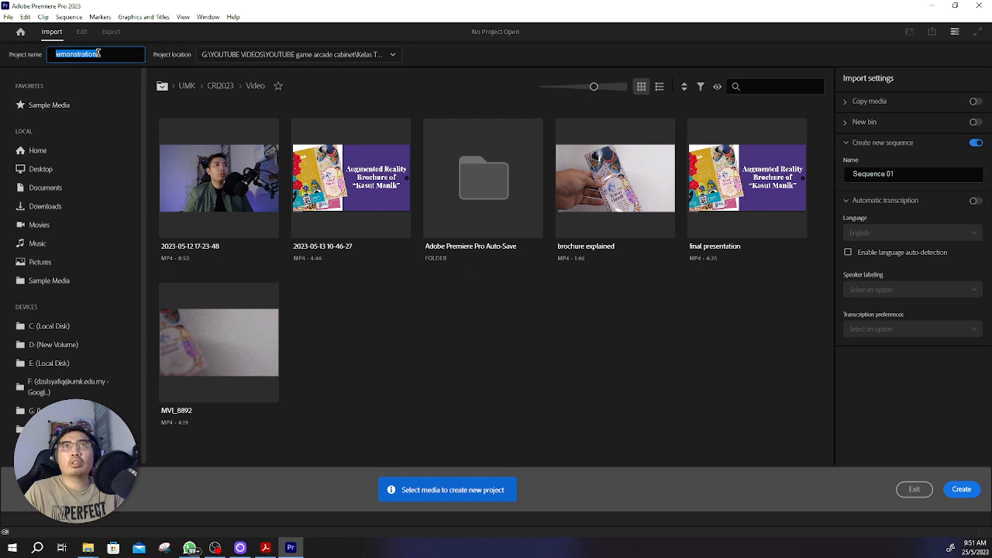
left_click(110, 50)
left_click_drag(115, 53, 38, 56)
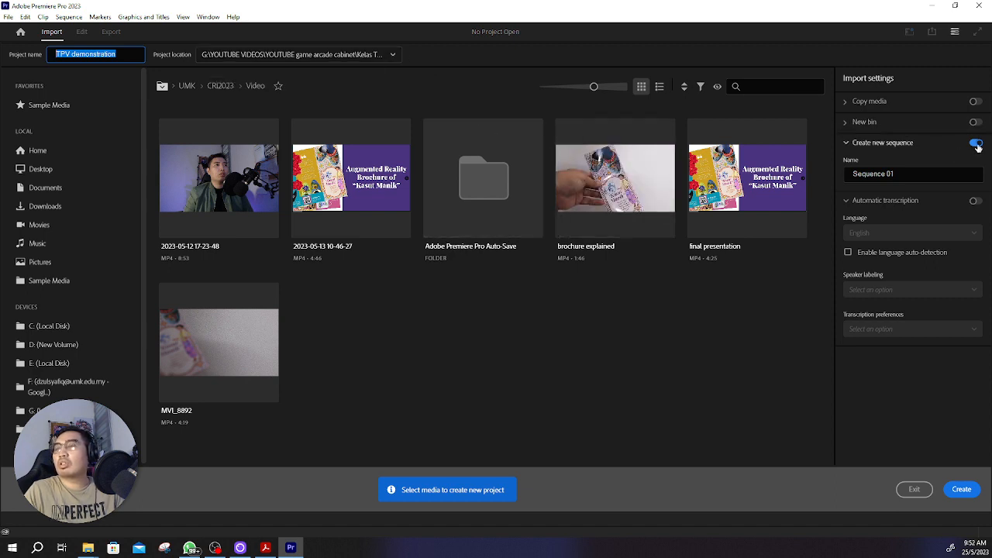
Step: Name the new sequence "edit_v01" and create the project
left_click(910, 174)
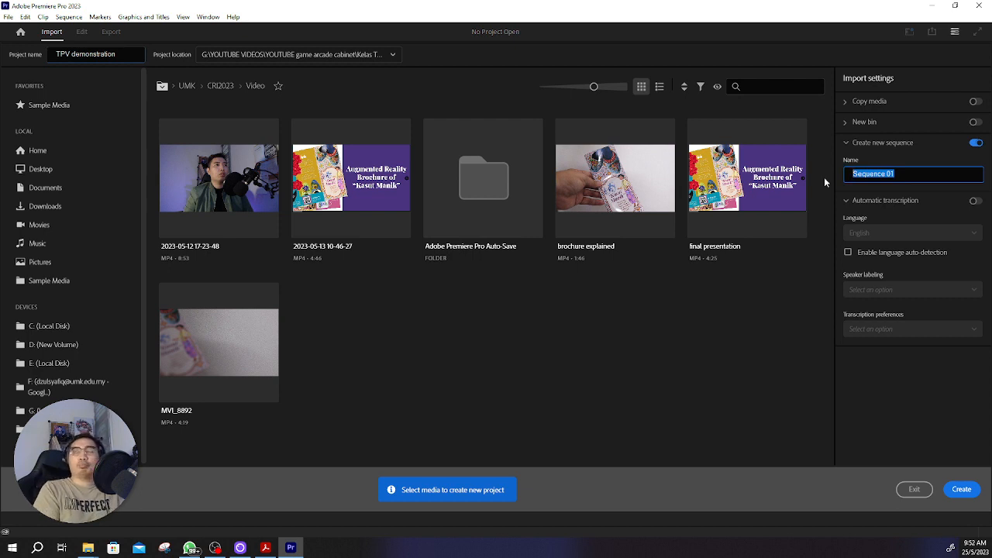
type("e")
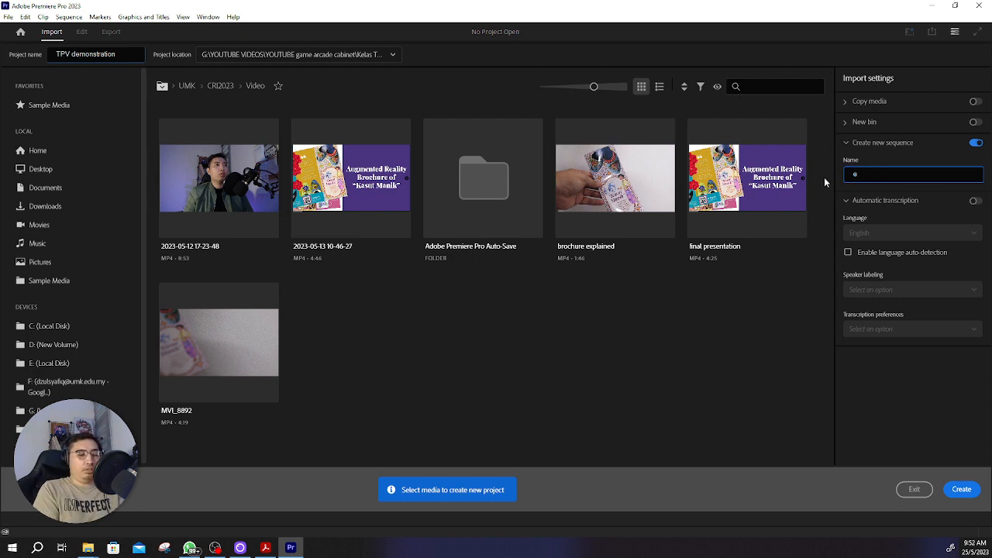
type("dit_v01")
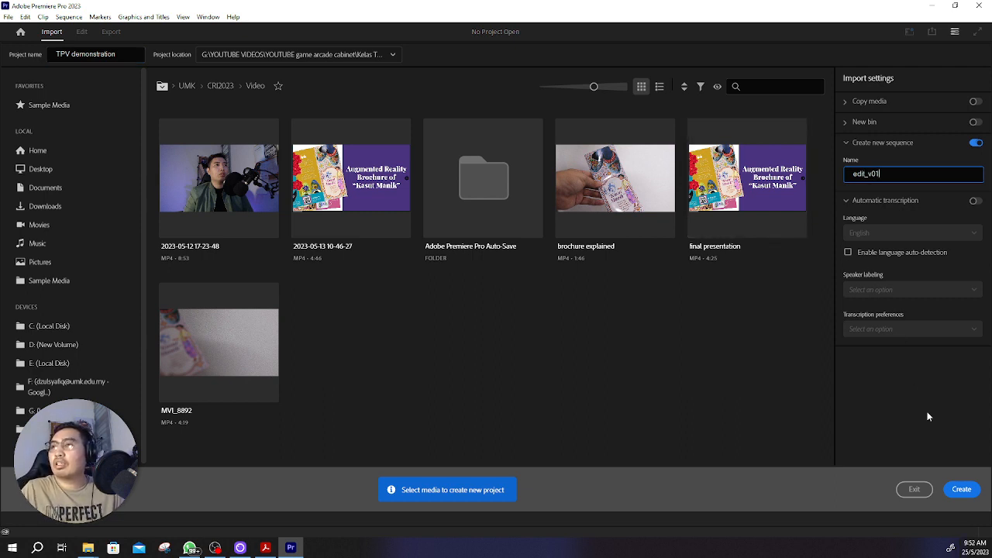
left_click(961, 490)
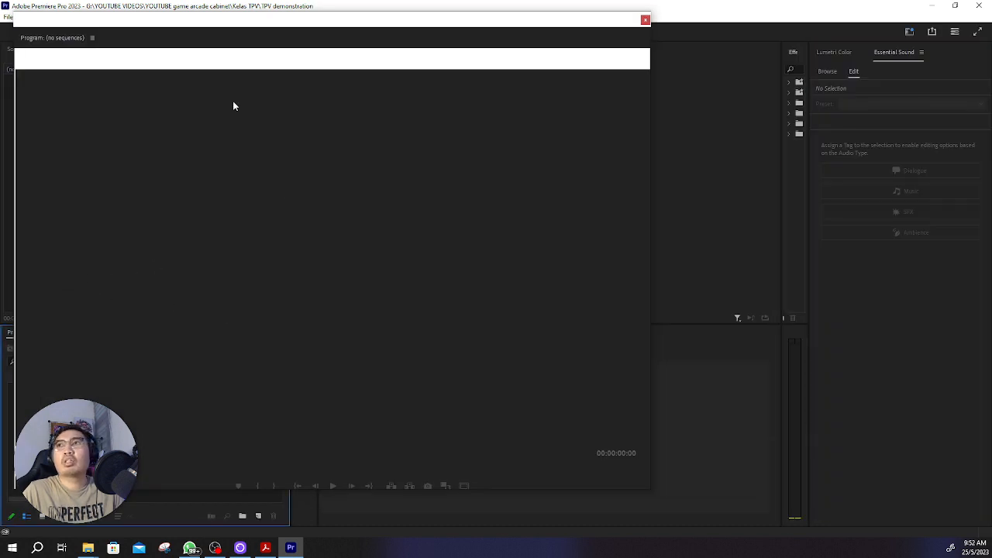
Step: Move the floating Program monitor aside and close it
left_click_drag(290, 25, 390, 93)
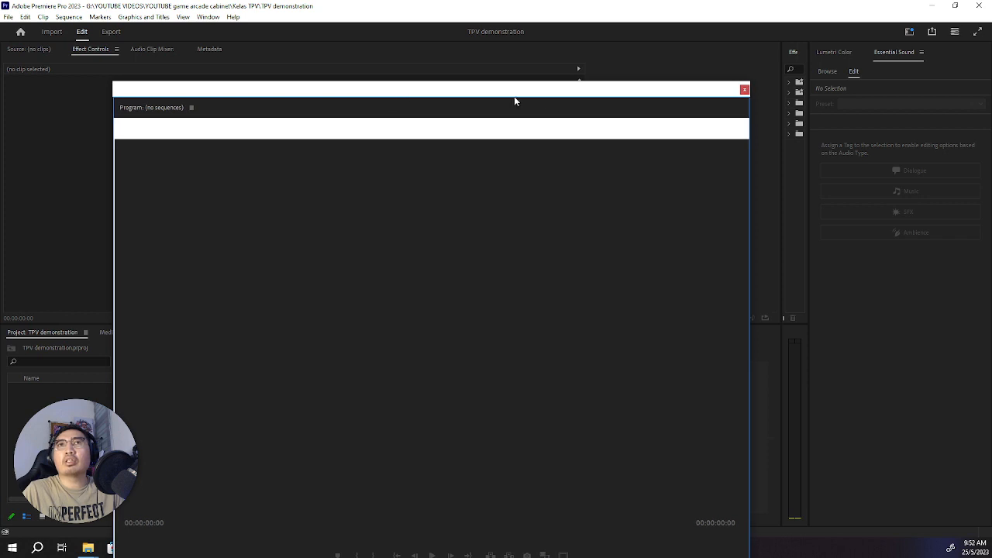
left_click(744, 91)
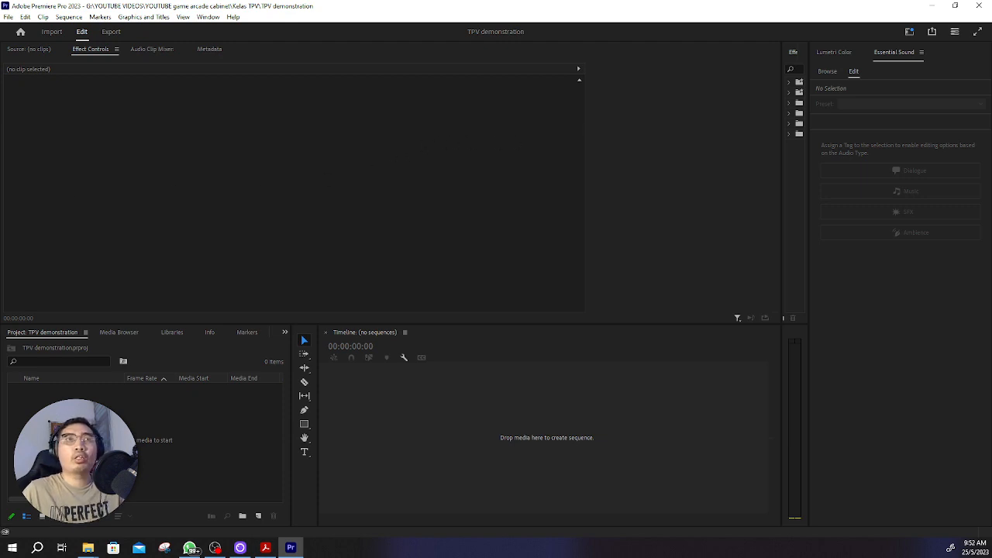
Step: Switch to the Color workspace and close its two floating windows
left_click(207, 17)
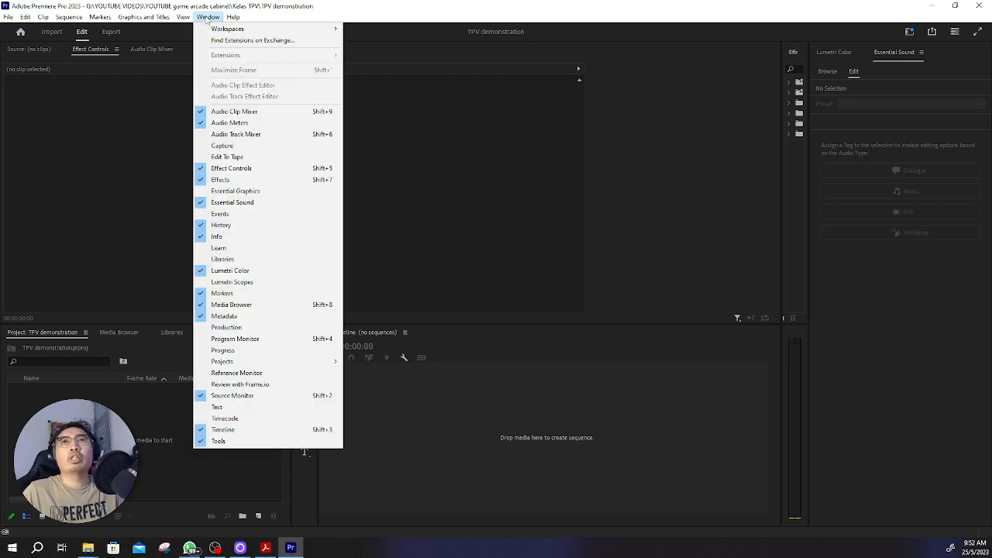
mouse_move(218, 29)
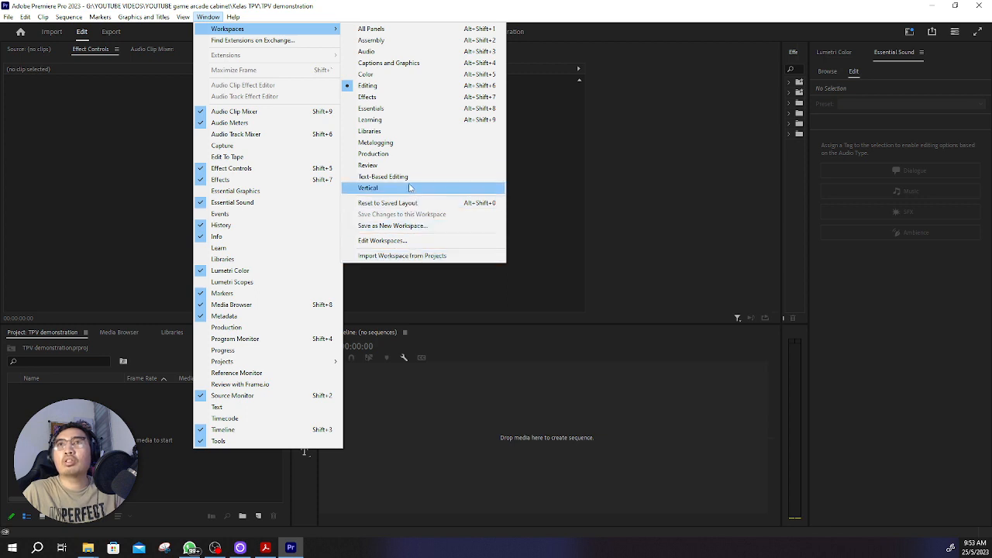
left_click(391, 73)
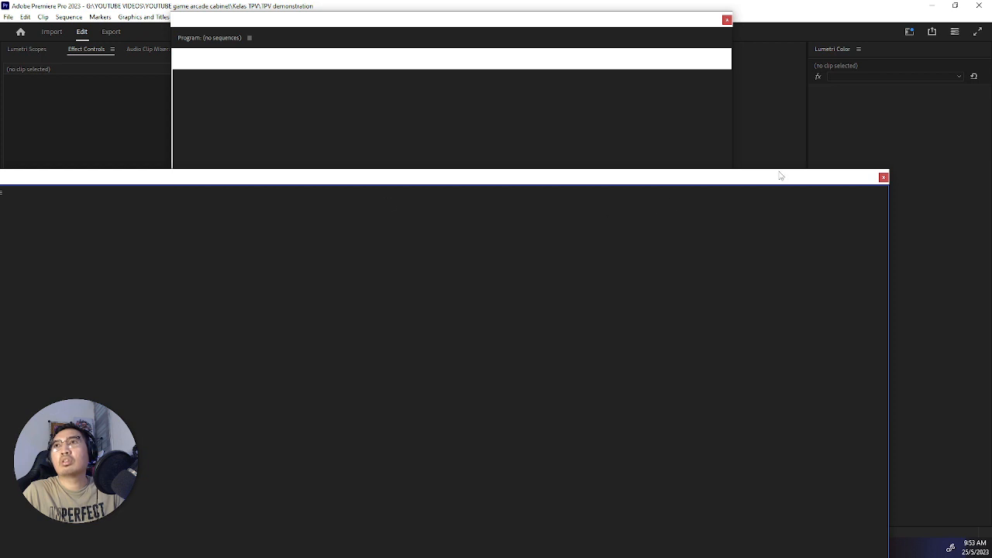
left_click(884, 179)
left_click(729, 22)
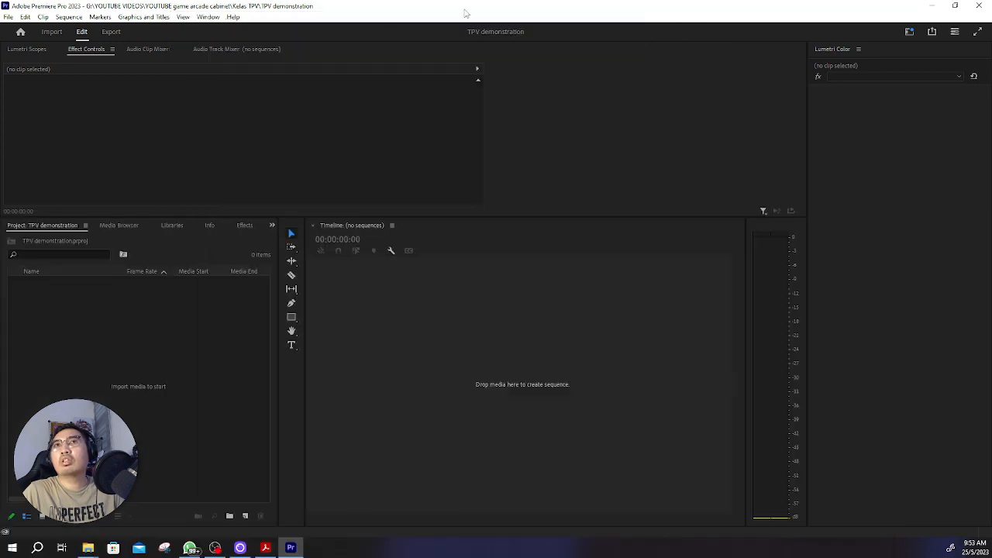
Step: Switch to the Audio workspace
left_click(209, 17)
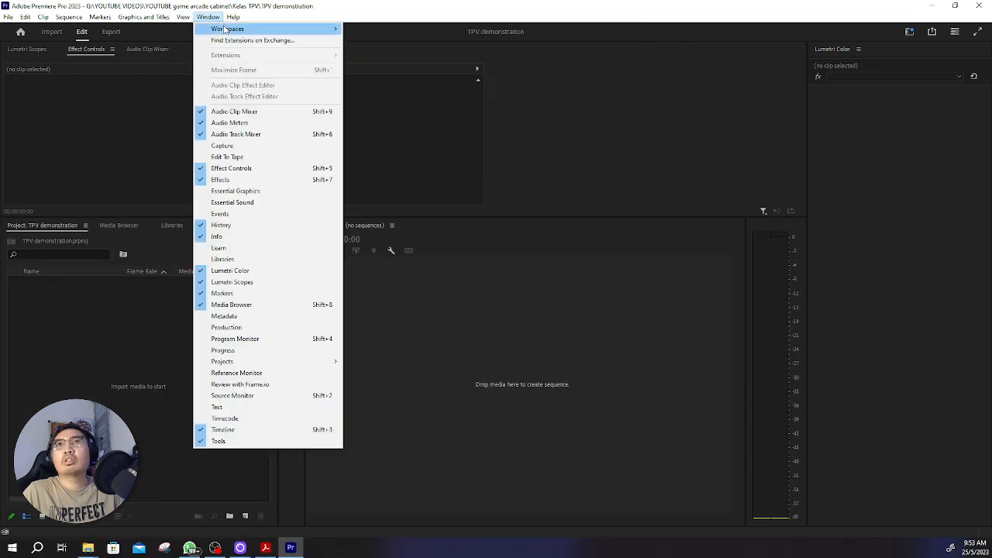
mouse_move(224, 29)
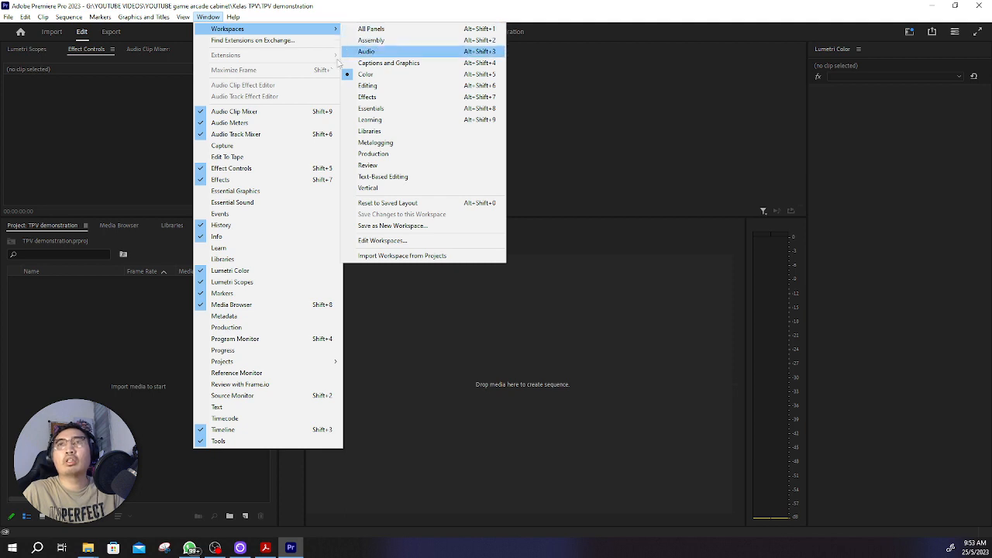
left_click(366, 51)
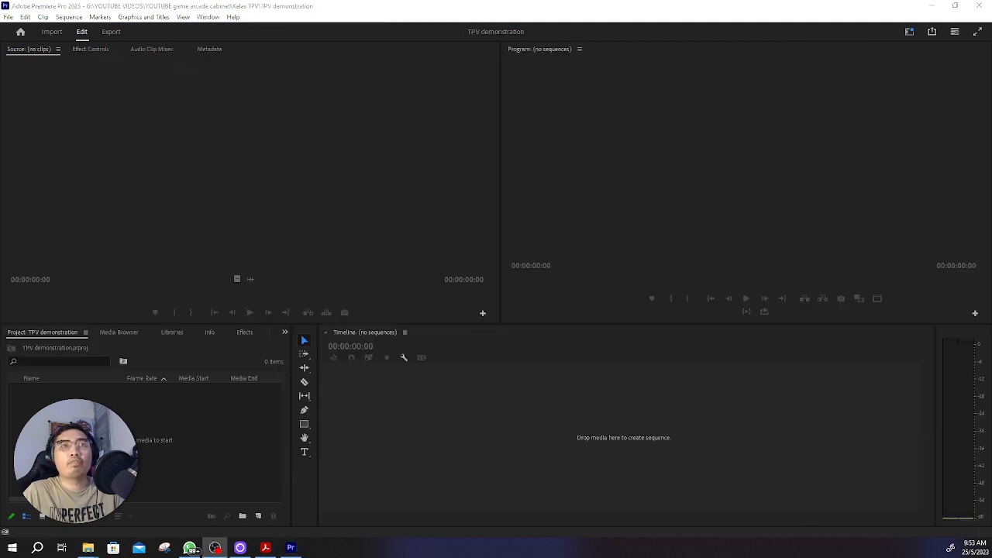
left_click(208, 17)
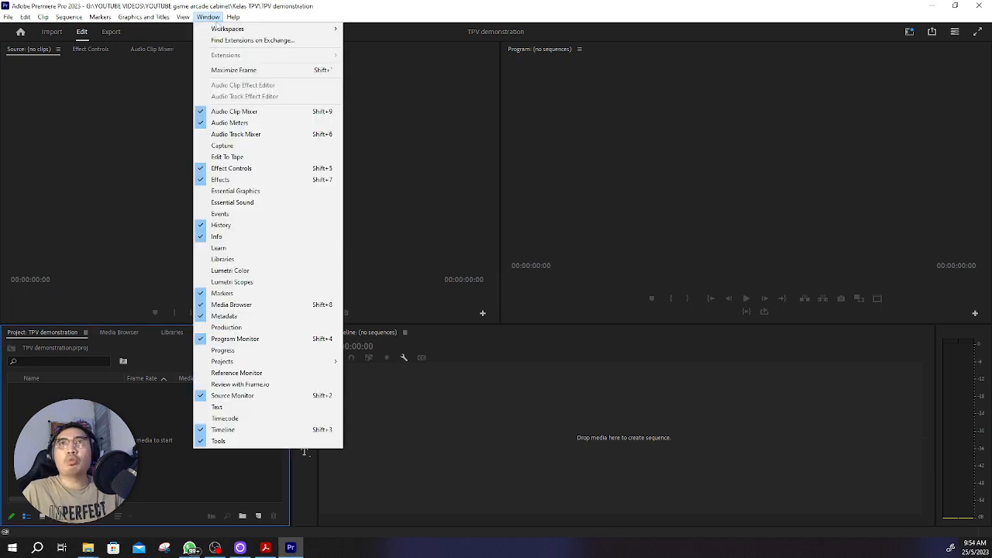
mouse_move(250, 31)
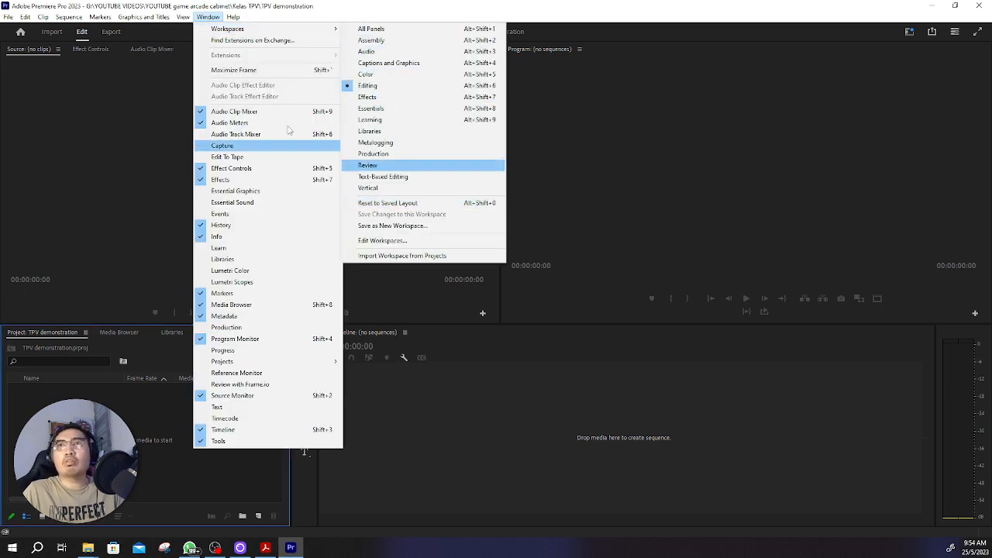
mouse_move(289, 32)
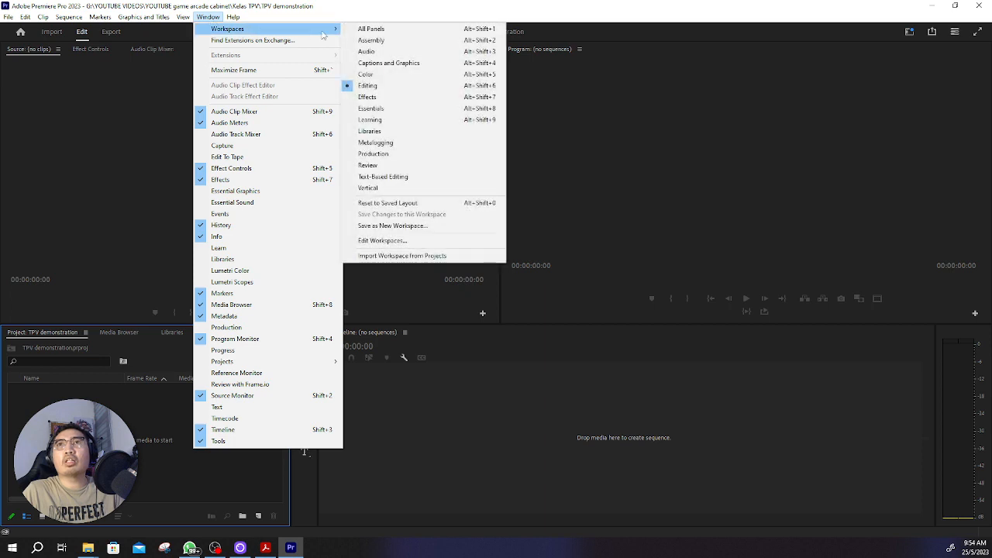
left_click(208, 17)
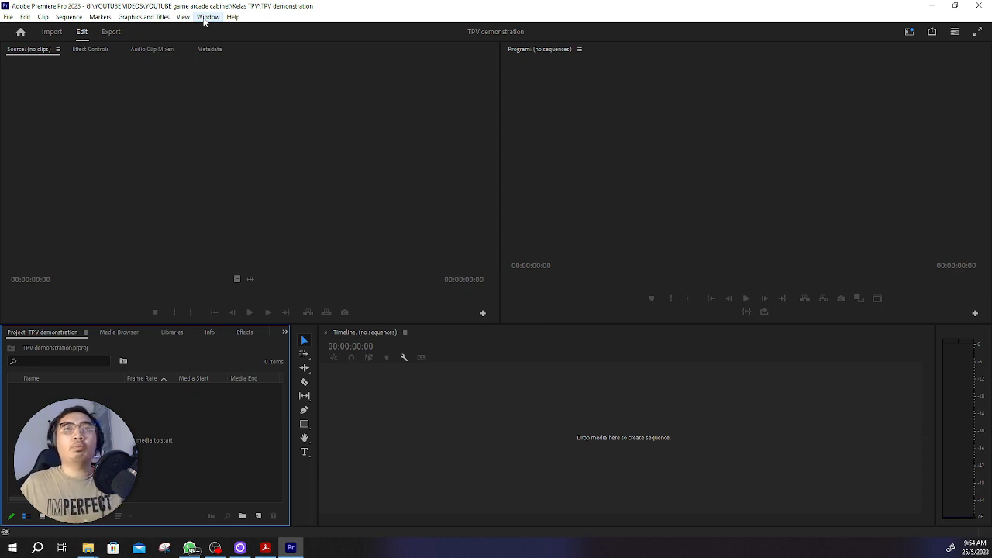
key("alt+Tab")
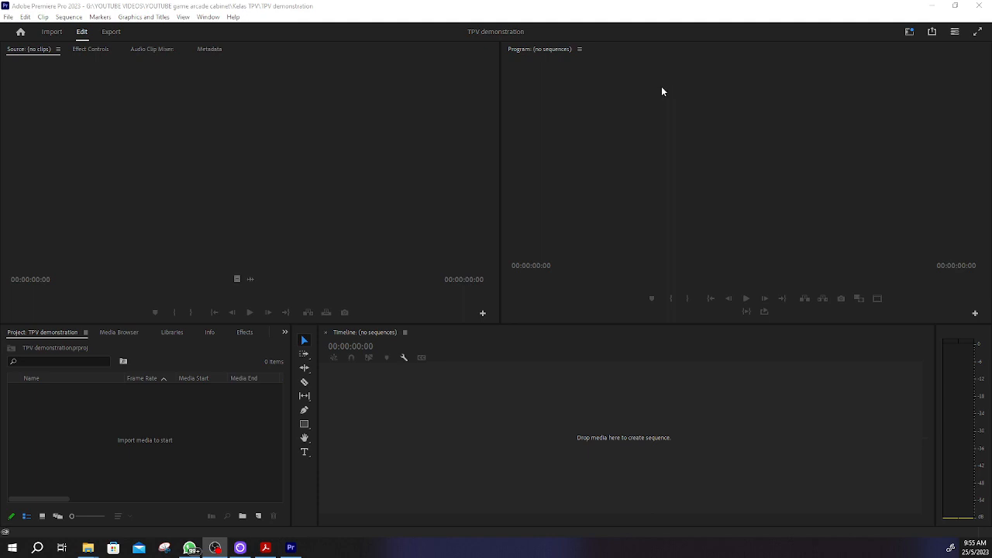
left_click(90, 58)
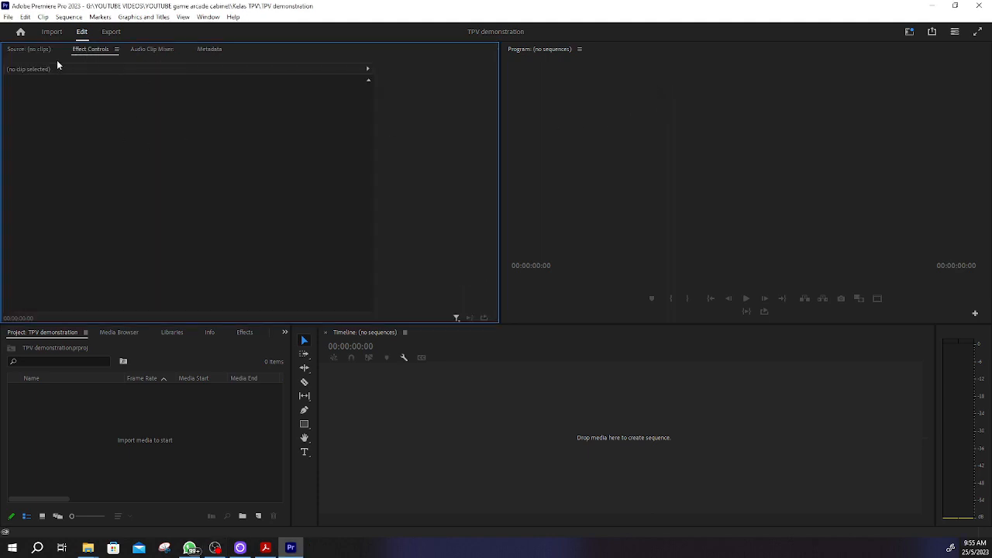
left_click(91, 49)
Step: Switch to the Kelas TPV folder in File Explorer and shrink its window so the project's media area stays accessible
mouse_move(87, 550)
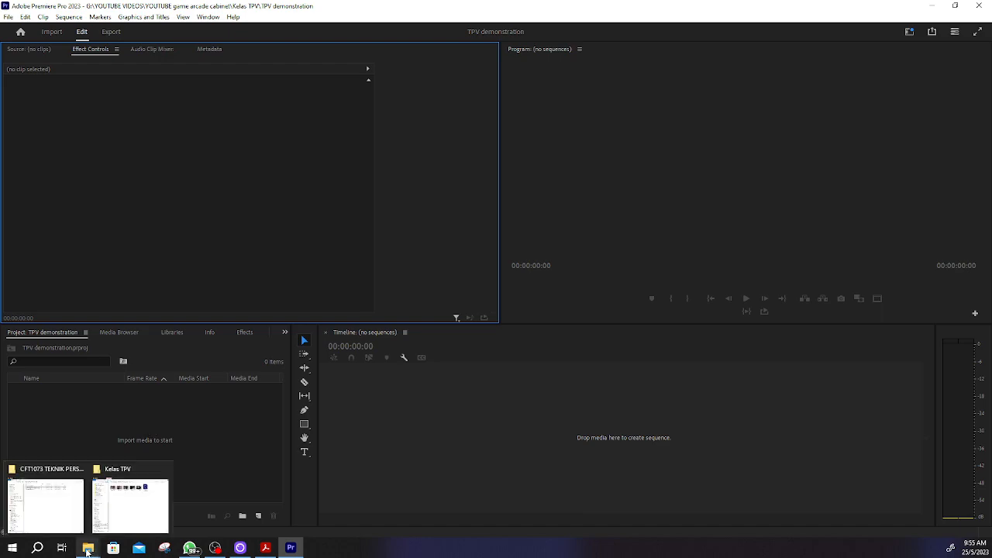
mouse_move(112, 498)
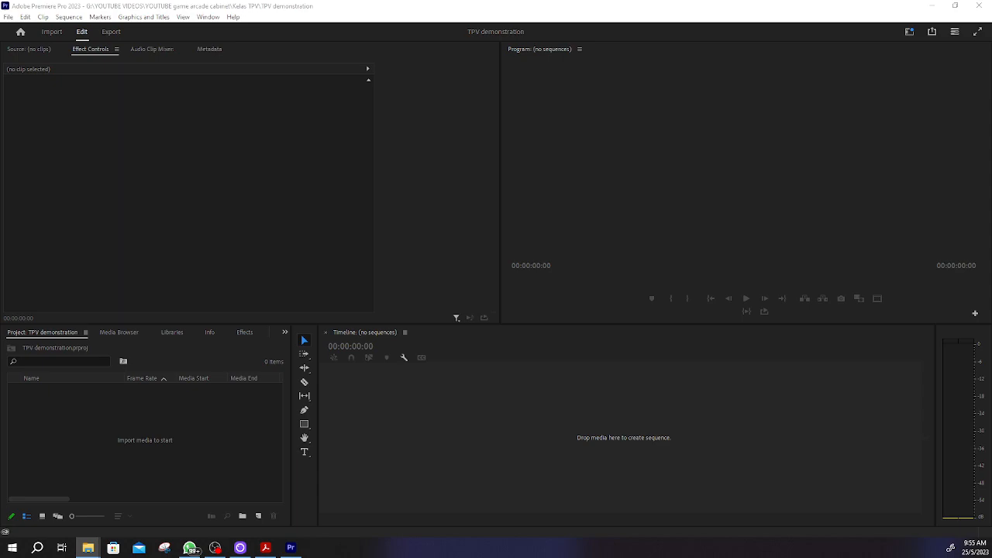
left_click_drag(0, 38, 645, 54)
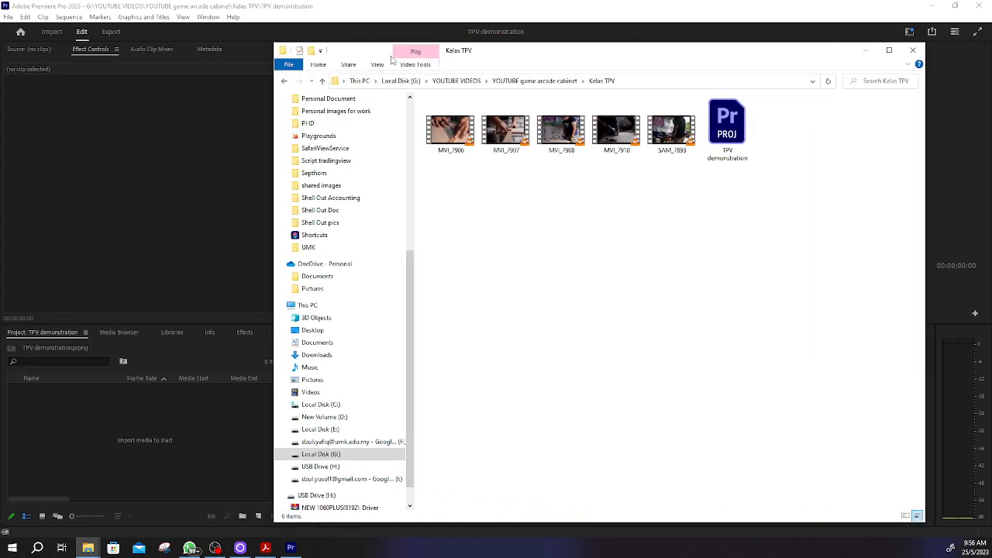
left_click_drag(275, 44, 368, 160)
left_click_drag(613, 179, 587, 98)
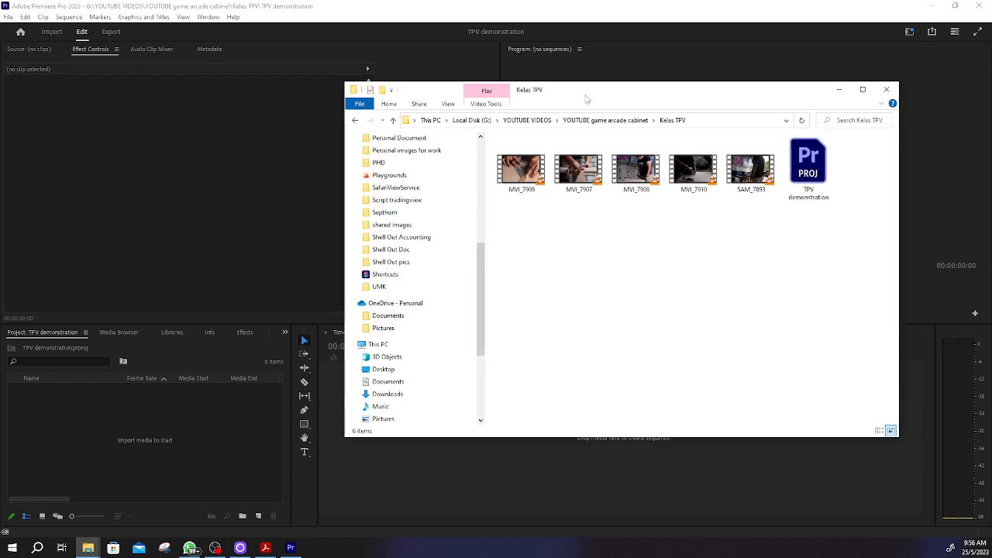
Step: Import MVI_7906, MVI_7907, MVI_7908, MVI_7910 and SAM_7893 into the project, move the folder window away and deselect the clips
left_click_drag(763, 211, 517, 181)
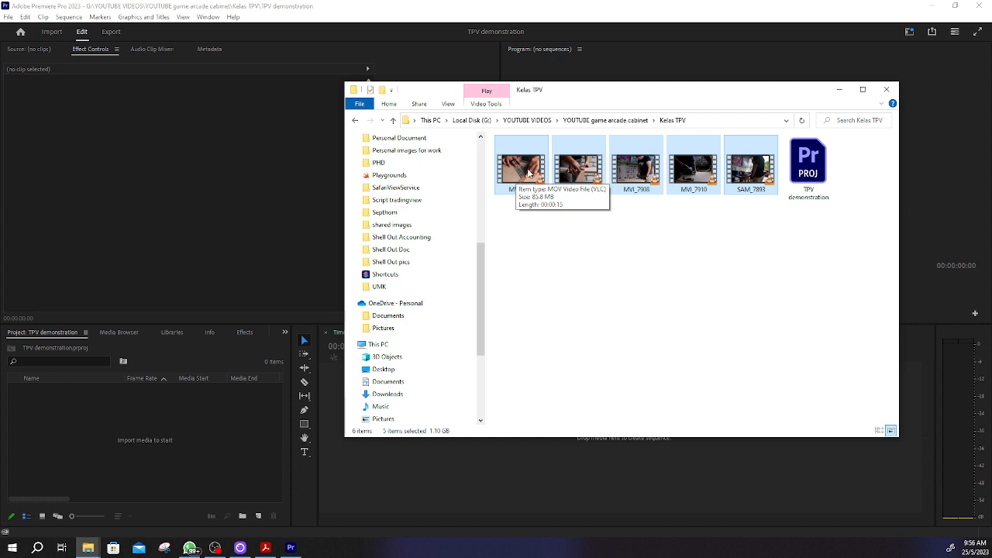
left_click_drag(528, 172, 96, 443)
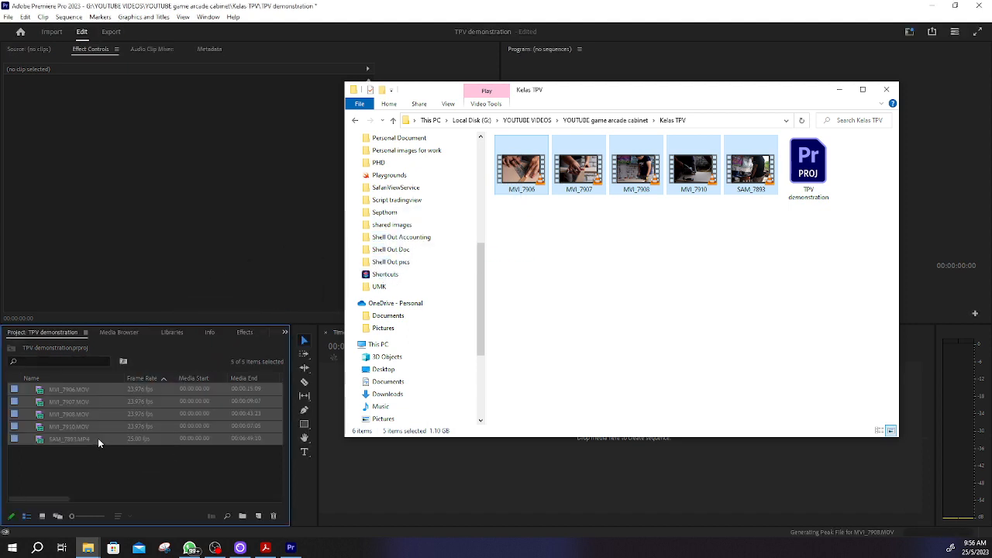
left_click_drag(708, 95, 455, 109)
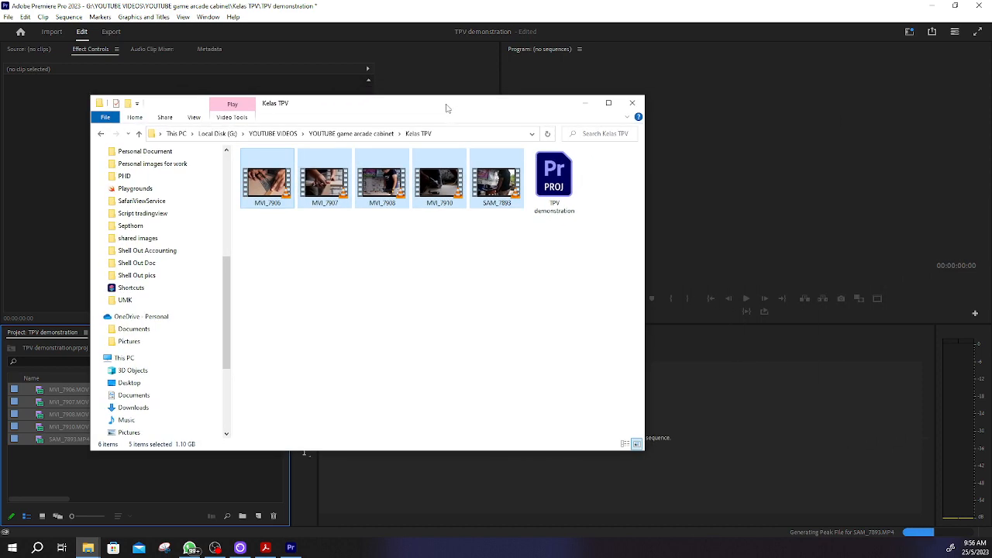
left_click_drag(589, 102, 0, 121)
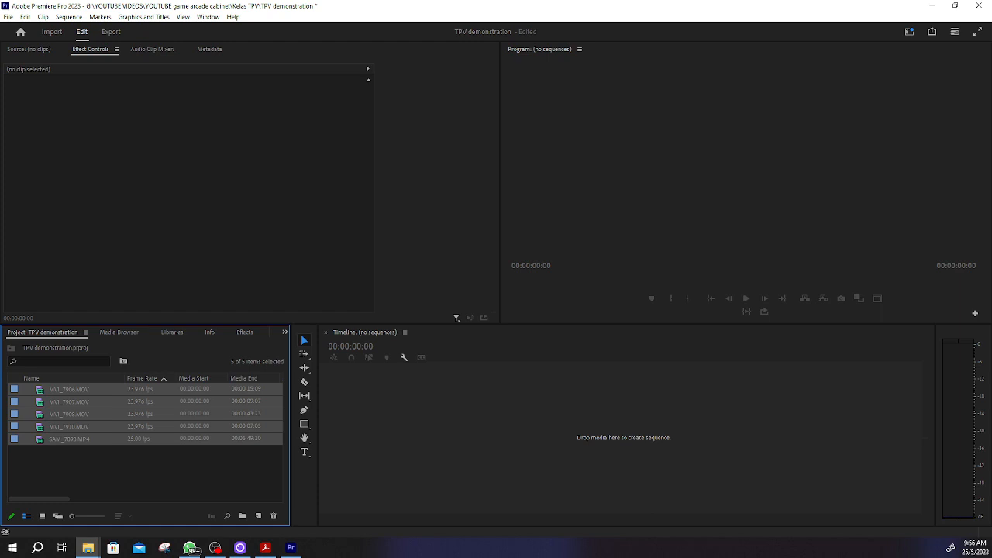
left_click(190, 424)
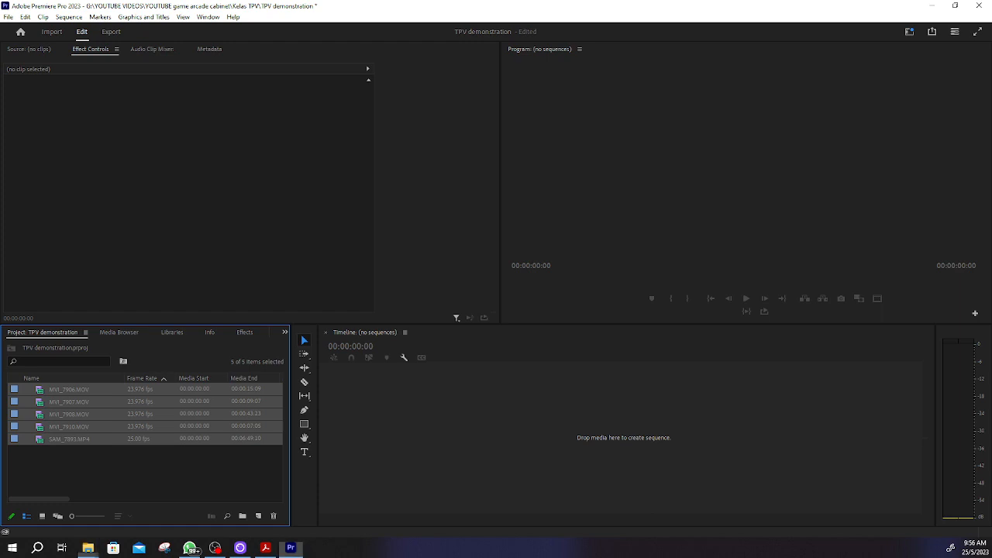
left_click(146, 448)
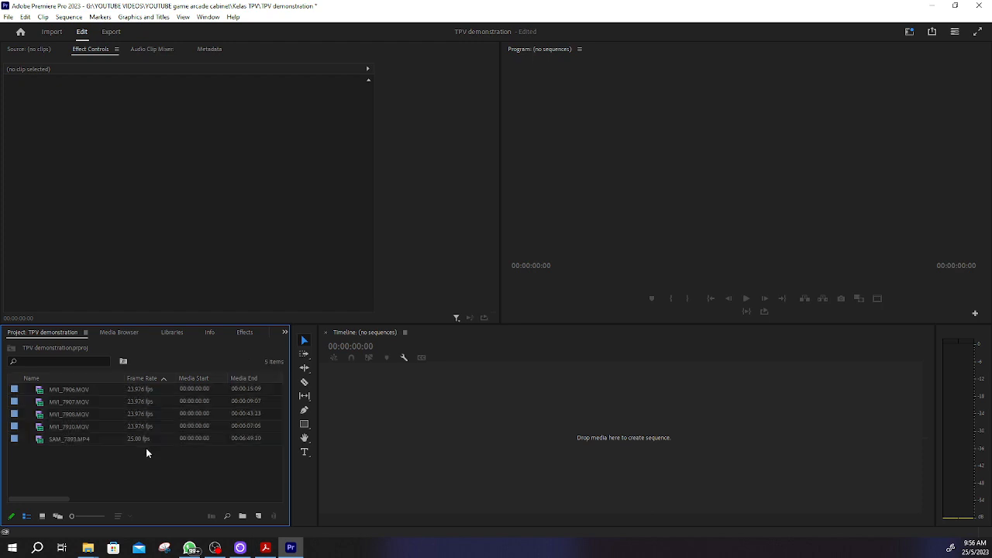
Step: Preview MVI_7906.MOV in the Source monitor, playing it through and scrubbing back to 00:00:04:07
double_click(78, 390)
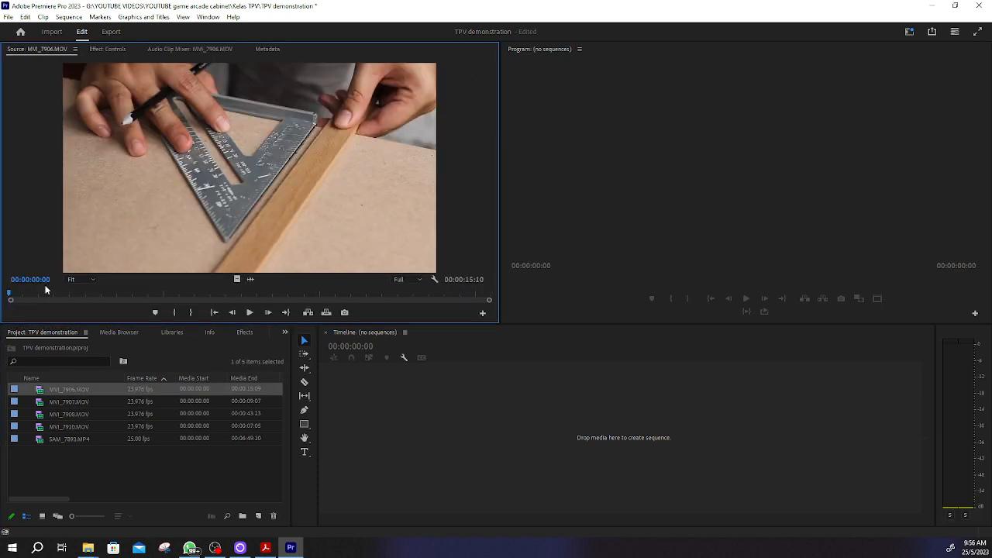
left_click(250, 312)
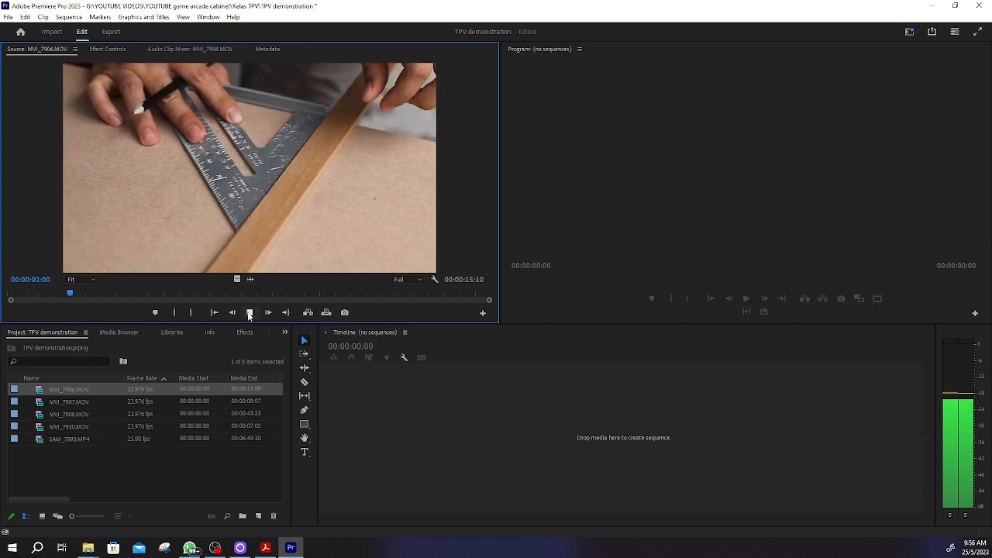
left_click(250, 312)
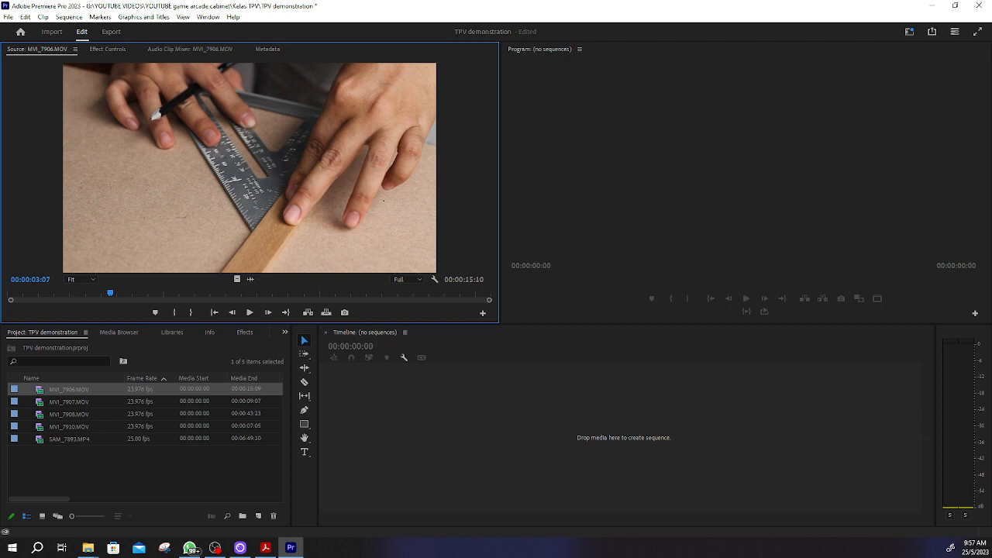
key("alt+Tab")
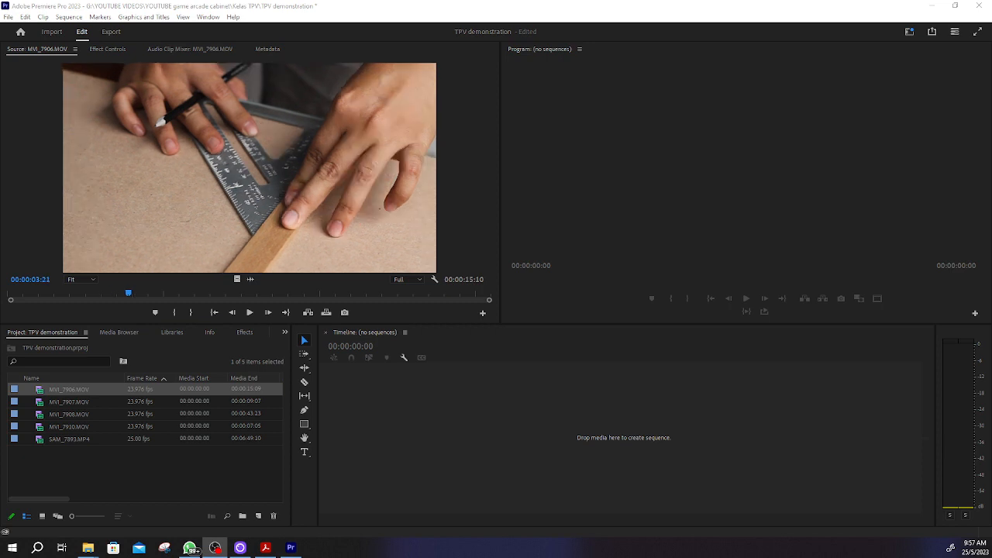
left_click(249, 312)
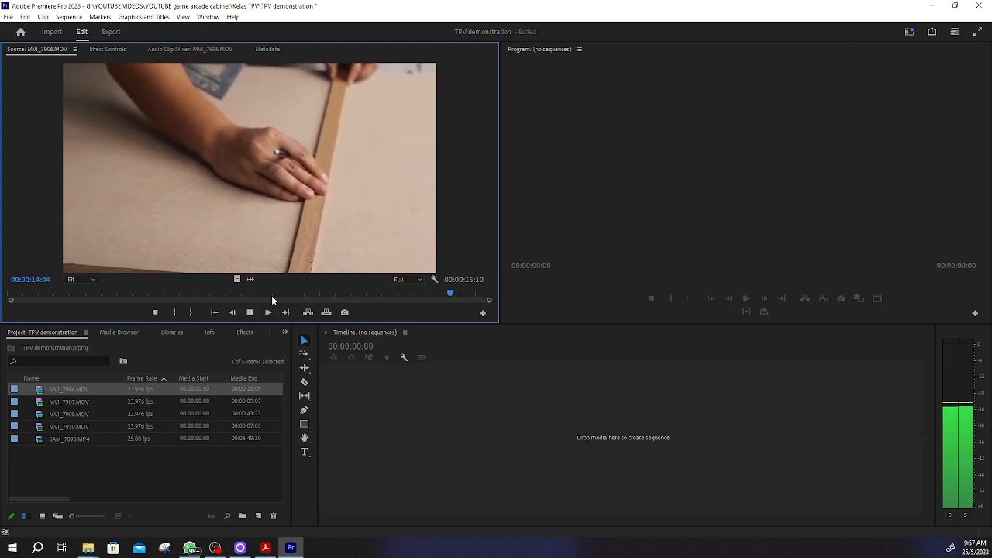
left_click(248, 312)
left_click_drag(468, 293, 141, 314)
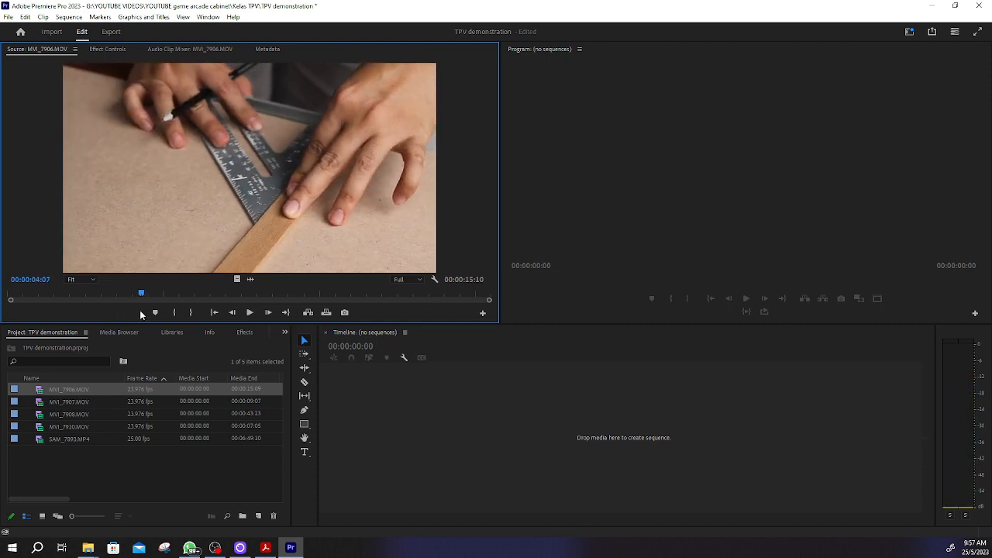
Step: Open MVI_7907.MOV in the Source monitor and scrub to 00:00:02:11
left_click(71, 403)
left_click(65, 401)
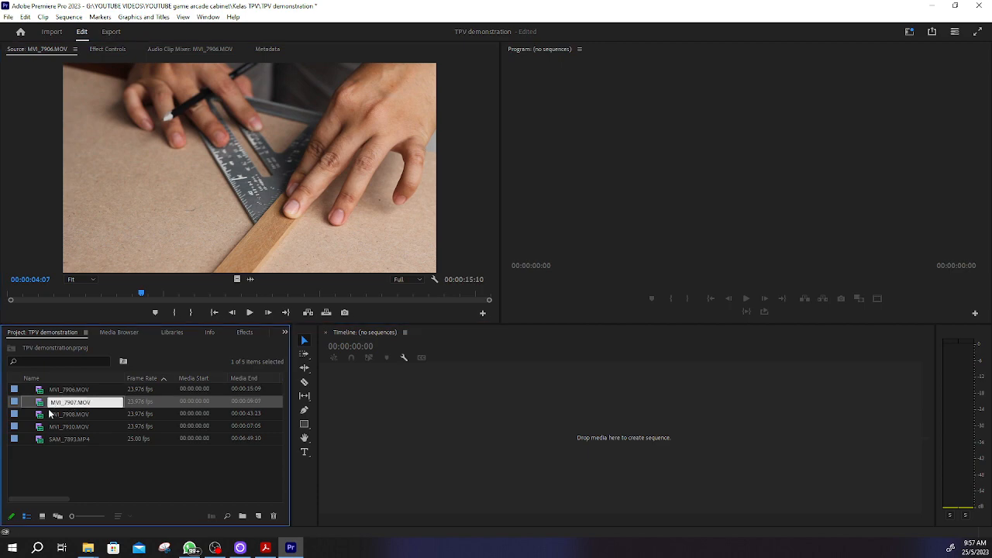
left_click(45, 463)
double_click(43, 404)
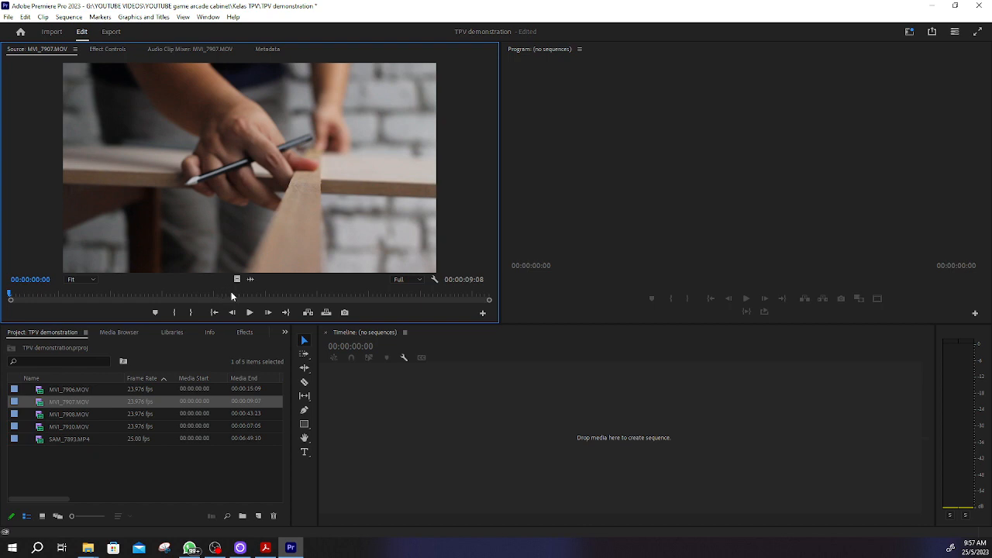
left_click_drag(23, 296, 136, 295)
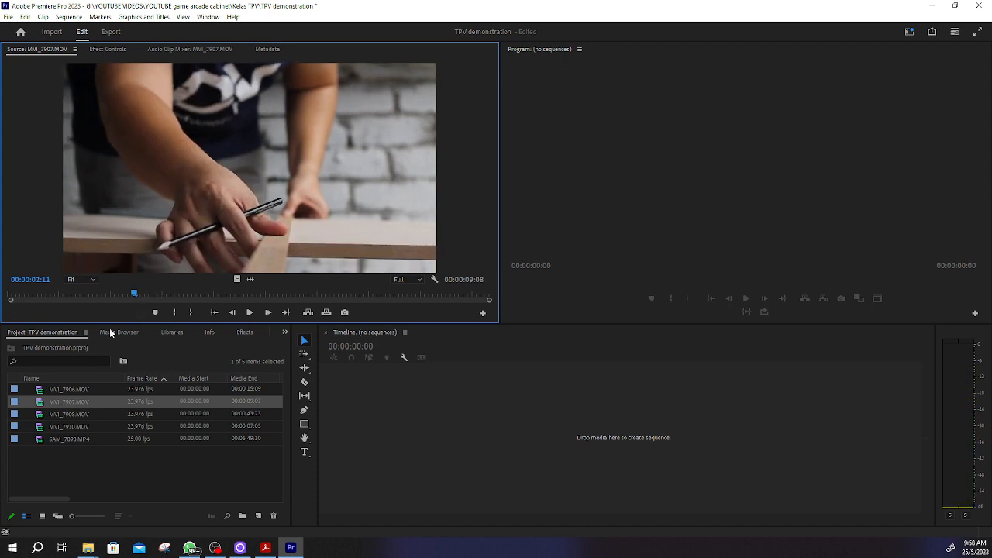
Step: Preview MVI_7908.MOV, MVI_7910.MOV and SAM_7893.MP4 one after another in the Source monitor, scrubbing through each clip
double_click(54, 414)
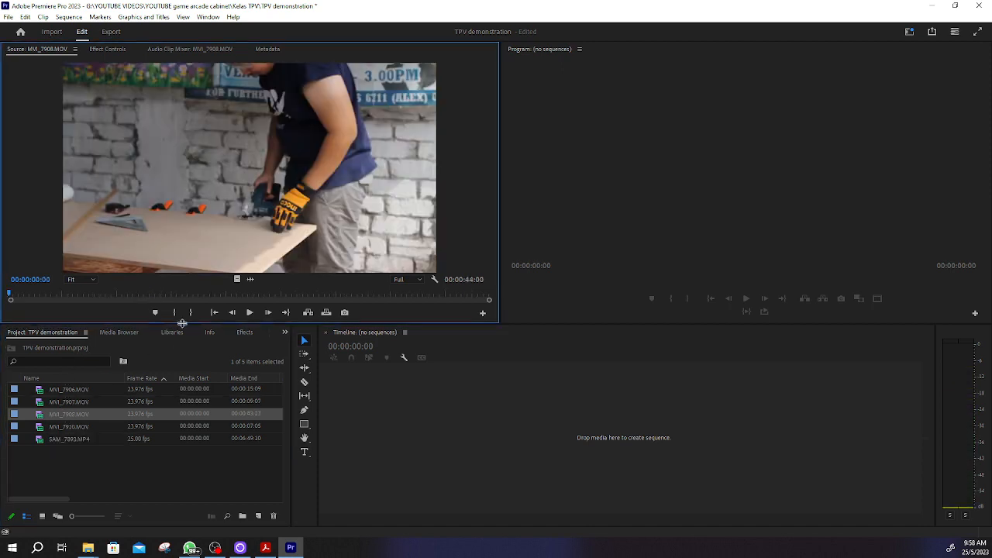
left_click_drag(172, 295, 313, 294)
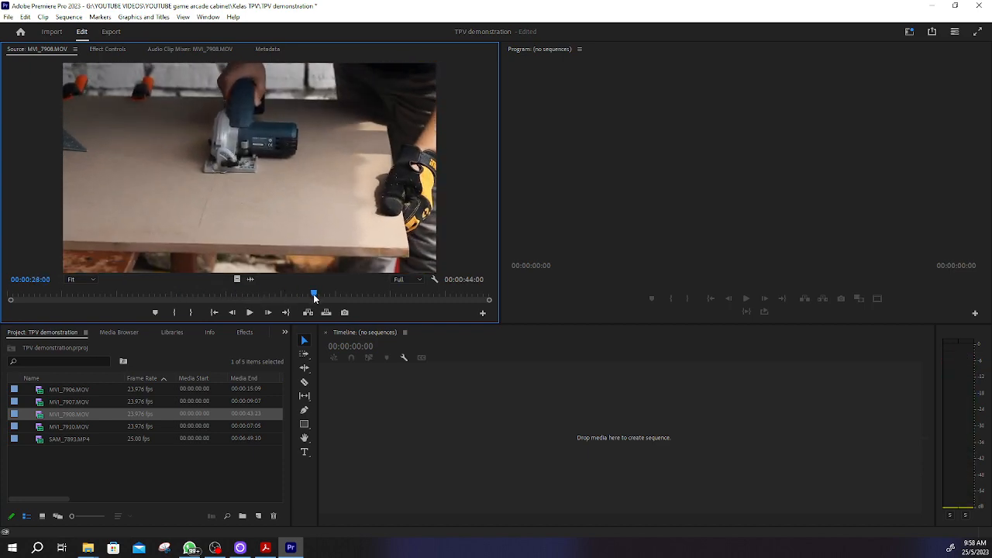
double_click(61, 430)
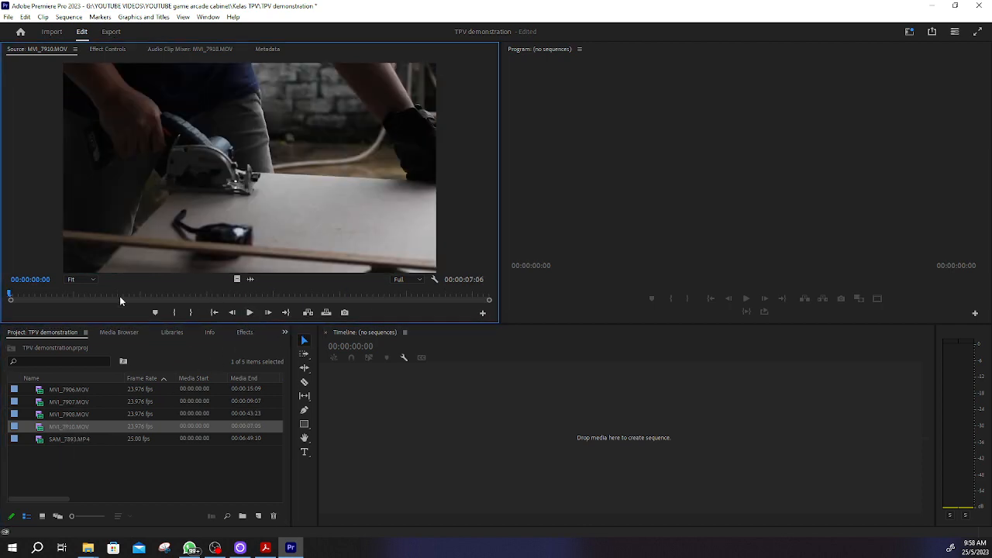
left_click_drag(134, 294, 387, 295)
double_click(60, 438)
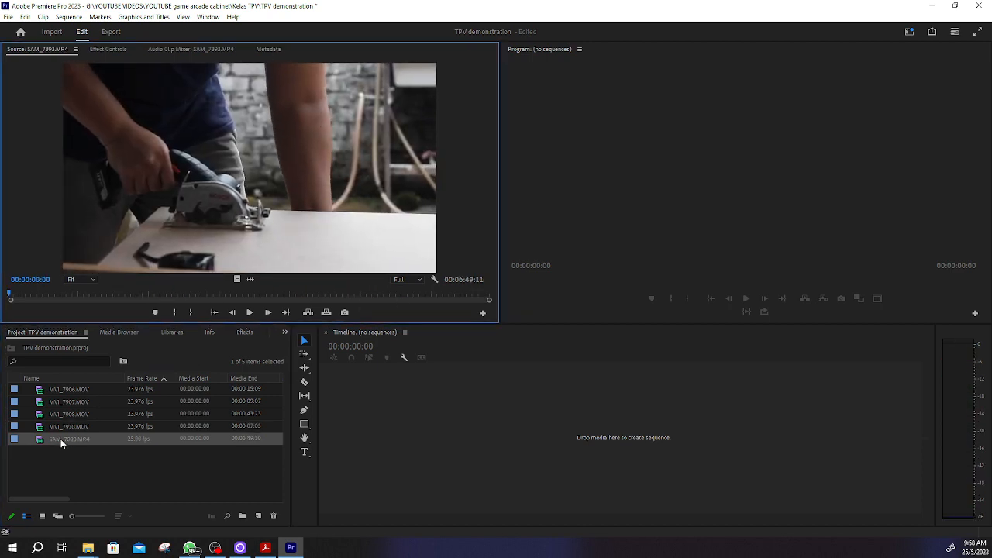
left_click_drag(228, 299, 424, 282)
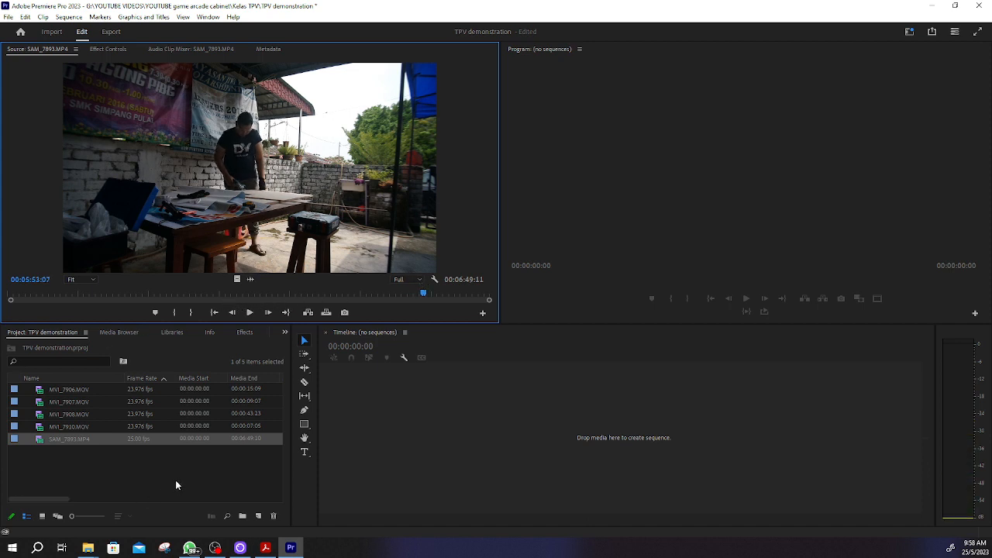
left_click(126, 469)
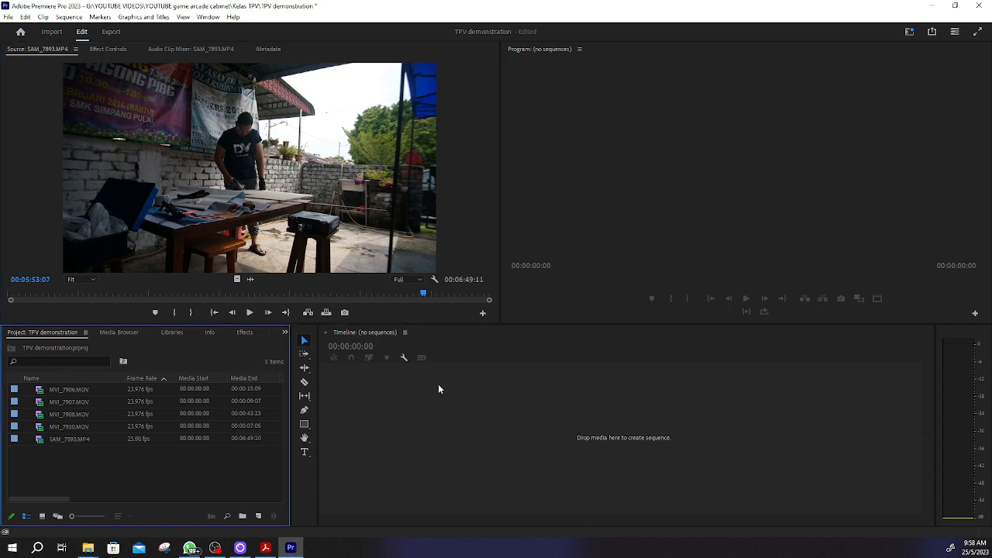
Step: Recheck MVI_7906.MOV and MVI_7907.MOV in the Source monitor, and create a sequence by placing MVI_7906.MOV in the empty timeline
double_click(39, 393)
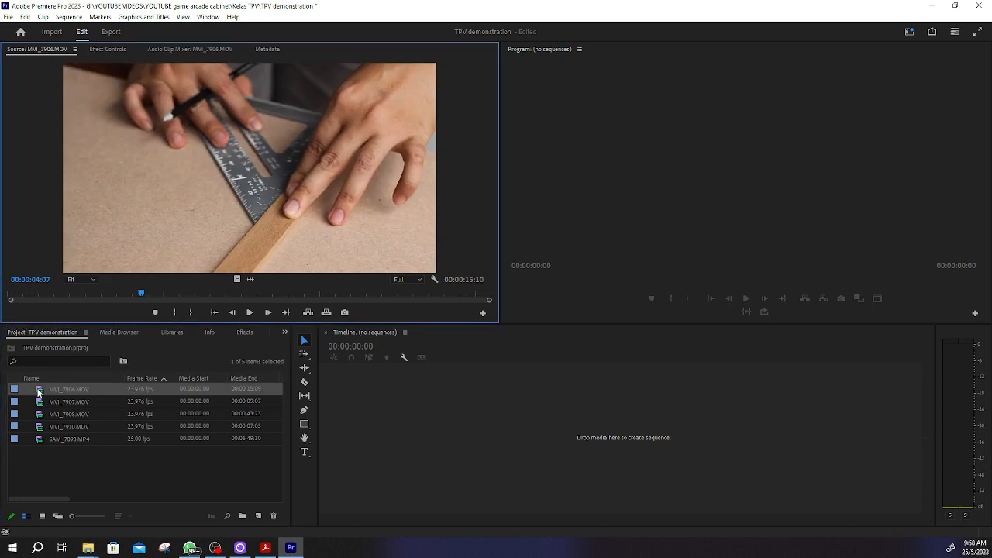
double_click(39, 403)
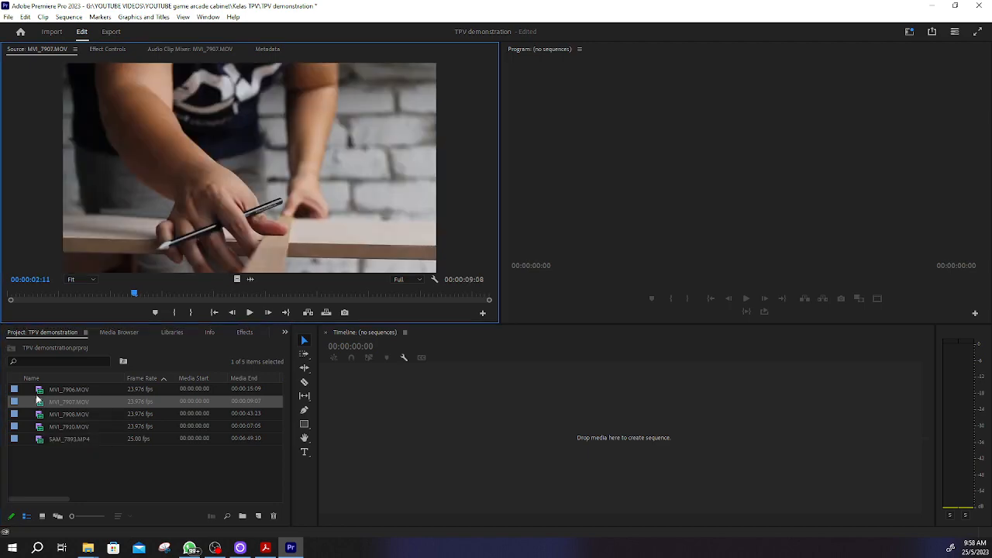
double_click(38, 393)
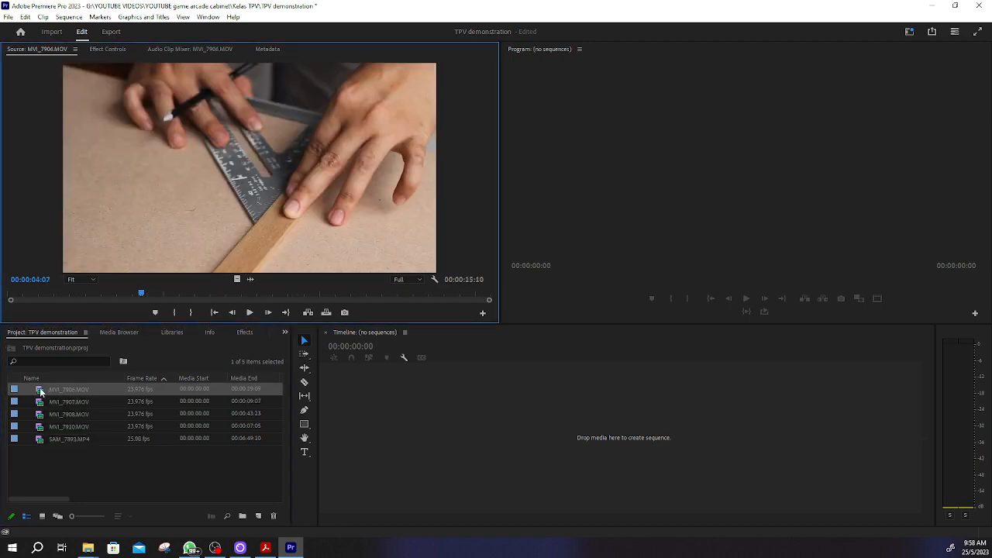
left_click_drag(40, 393, 382, 389)
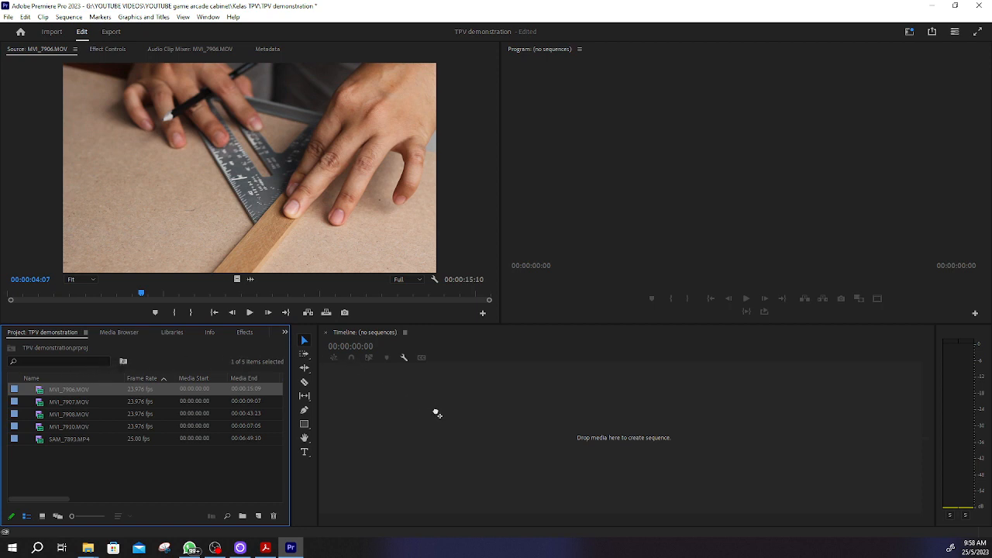
left_click_drag(437, 414, 435, 411)
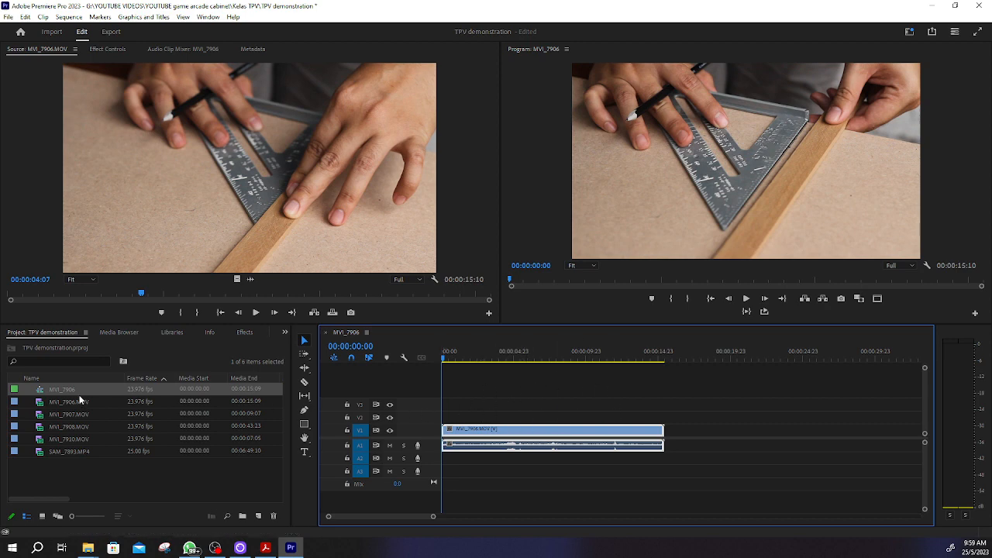
Step: Scrub the opening frames of the MVI_7906 sequence and return the playhead to 00:00:00:00
left_click(160, 377)
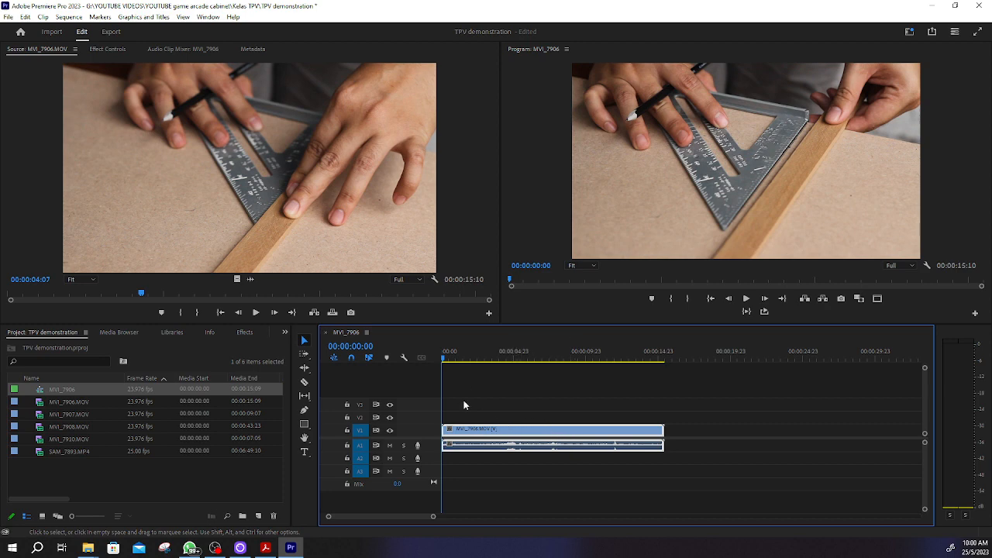
left_click(453, 358)
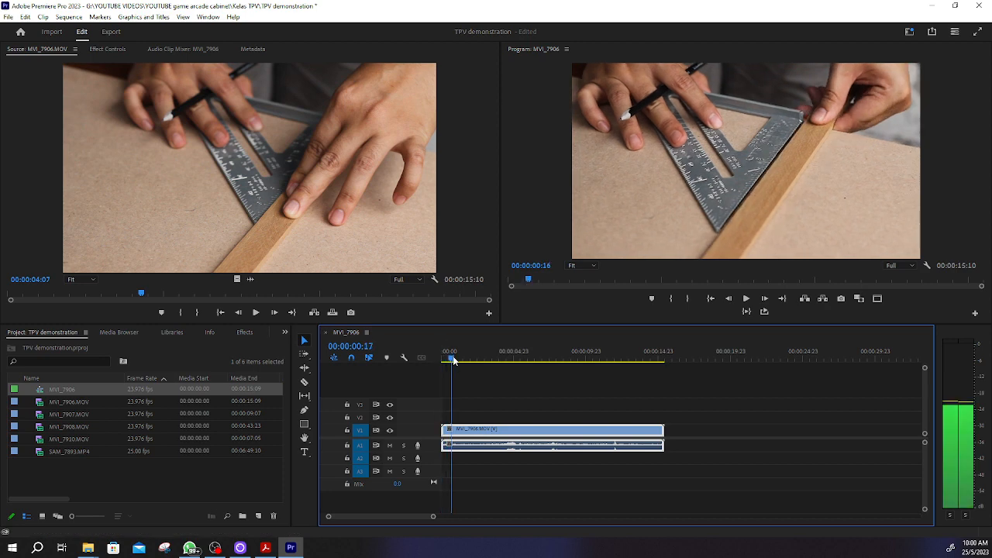
left_click_drag(455, 361, 422, 364)
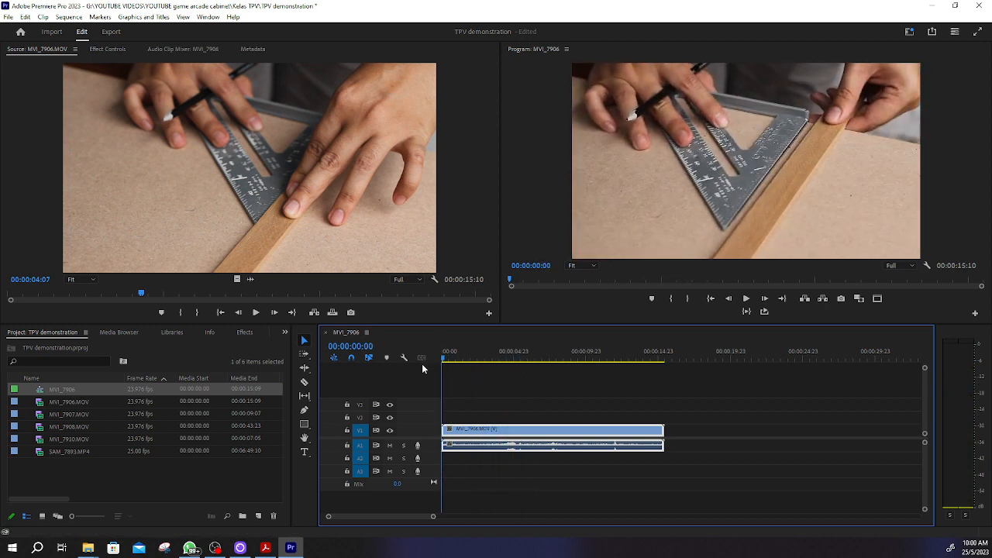
Step: Play through the opening of the sequence and split the MVI_7906.MOV clip at 00:00:00:13
left_click(747, 300)
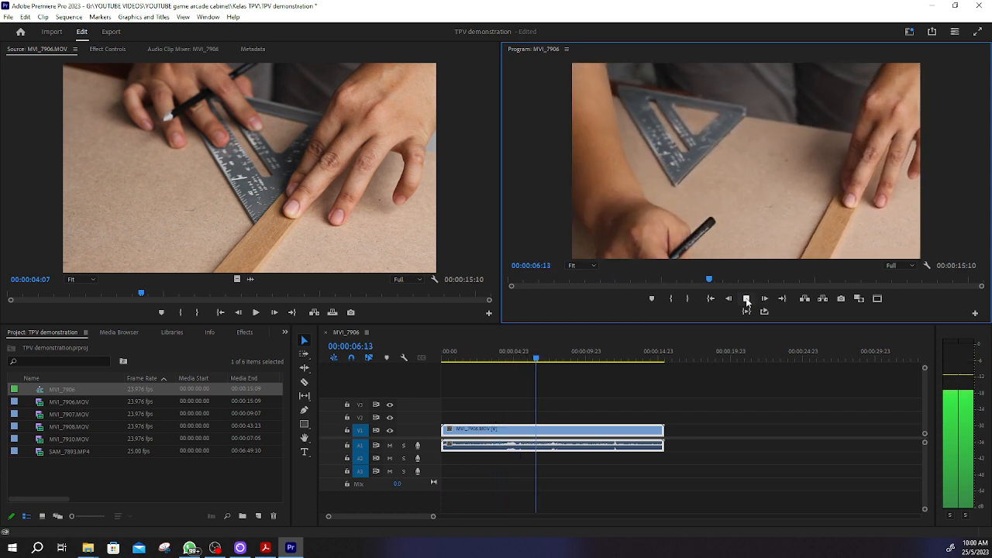
left_click(747, 299)
left_click_drag(539, 358, 450, 359)
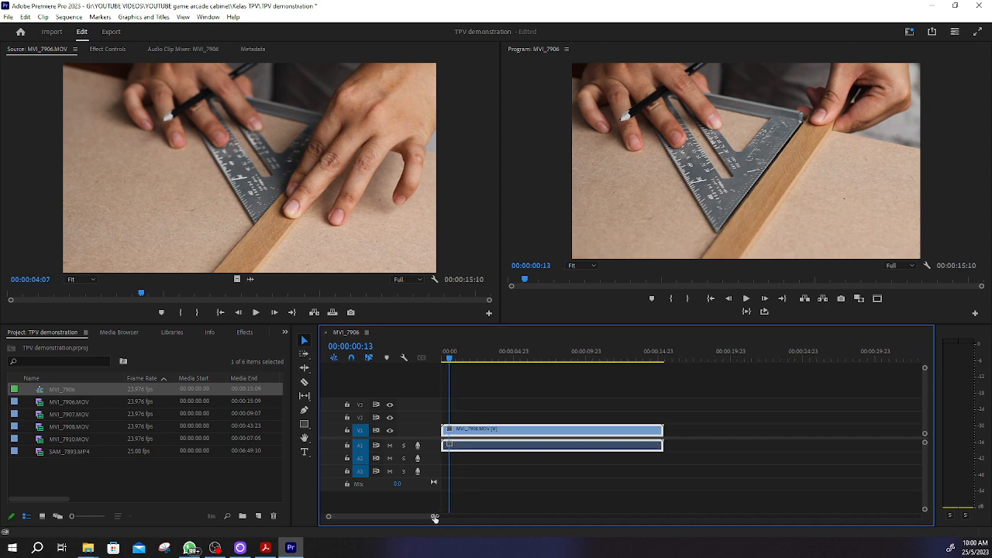
left_click_drag(433, 518, 421, 517)
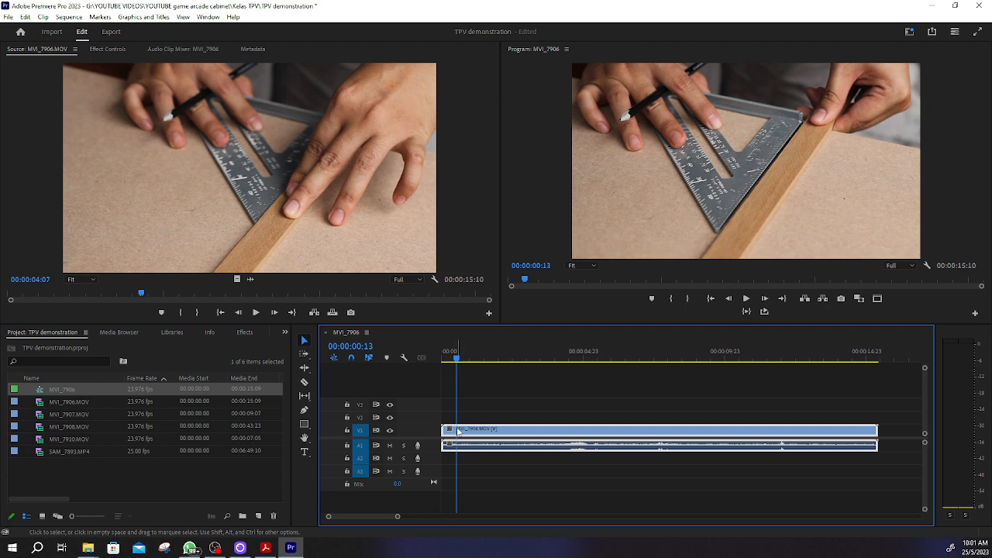
key("c")
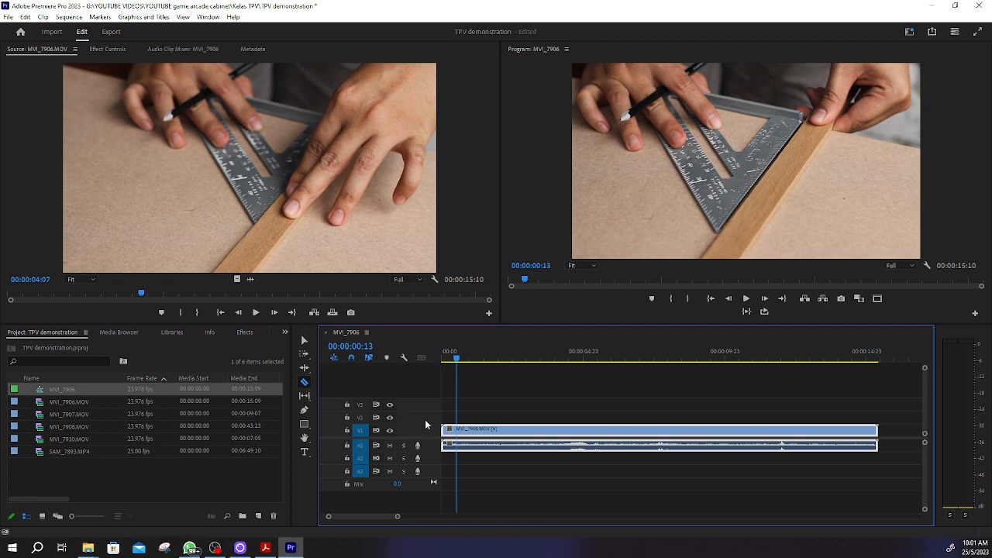
left_click(459, 430)
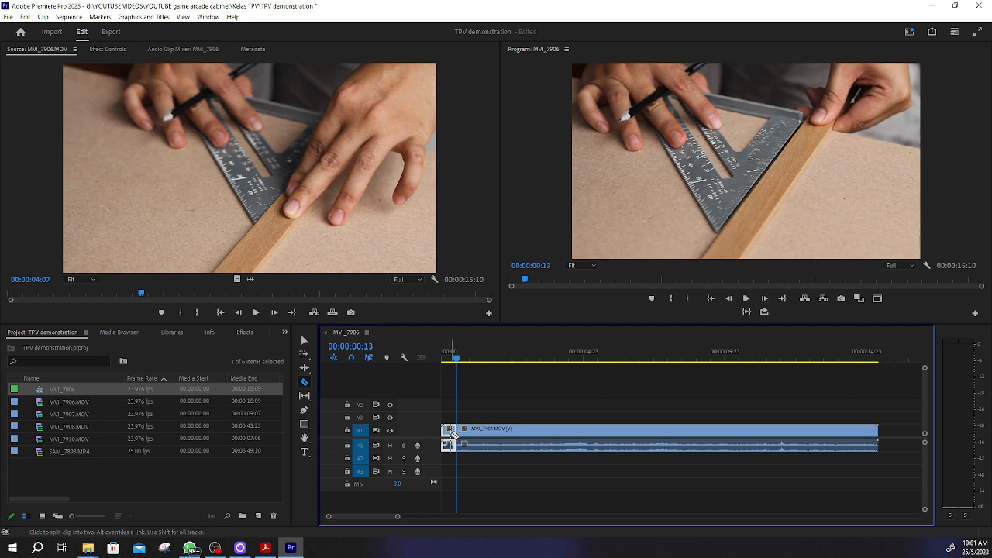
Step: Delete the short opening piece of MVI_7906.MOV and move the remaining clip to the start of the sequence
key("v")
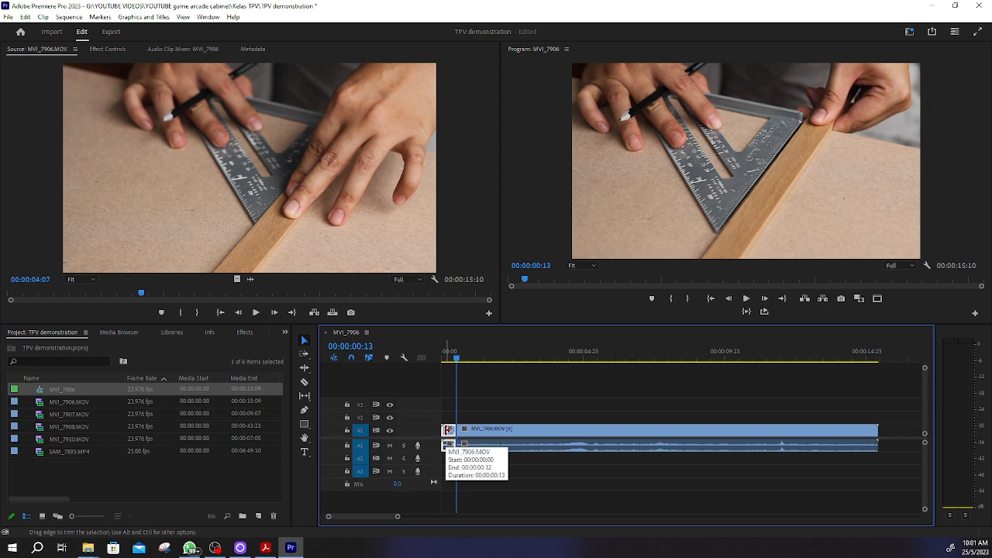
left_click_drag(447, 430, 456, 430)
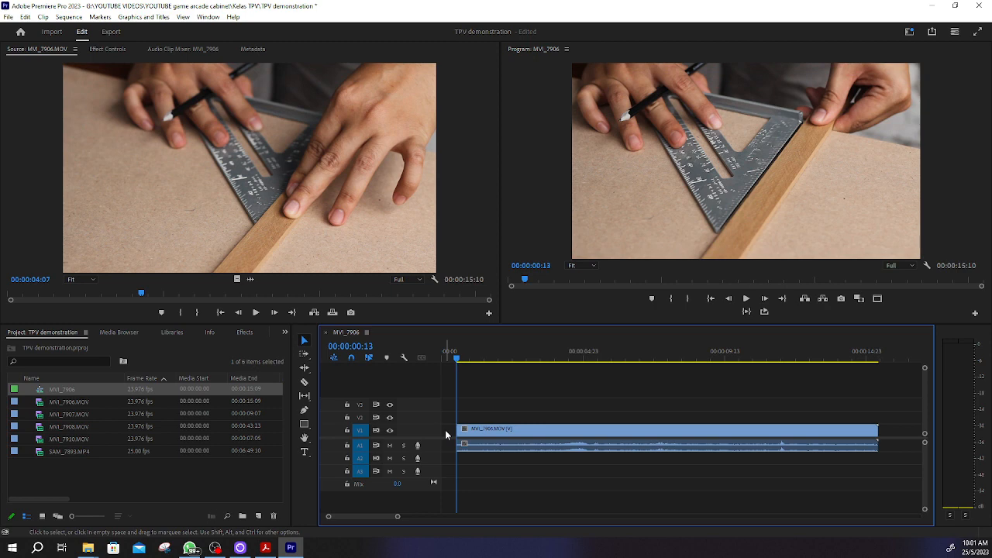
left_click(535, 432)
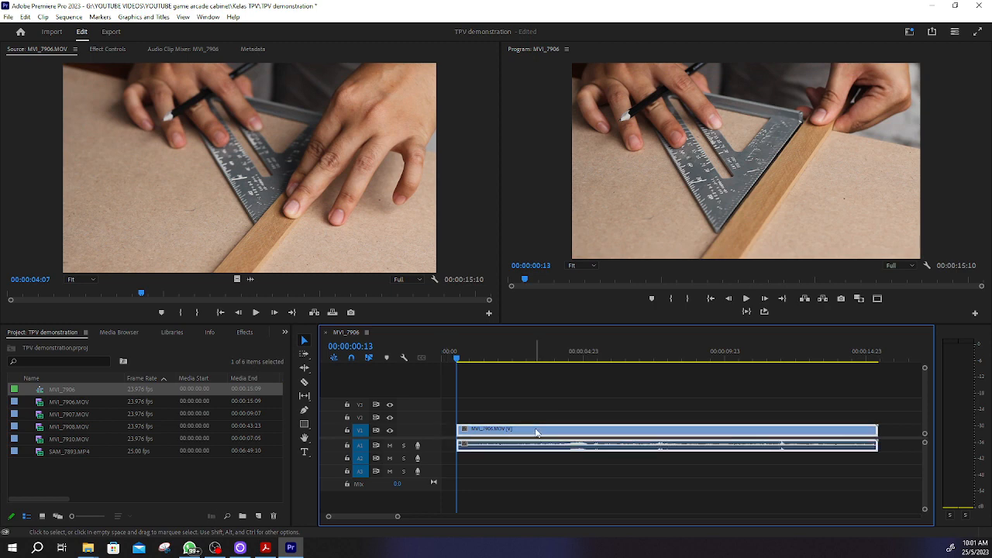
left_click_drag(536, 432, 507, 430)
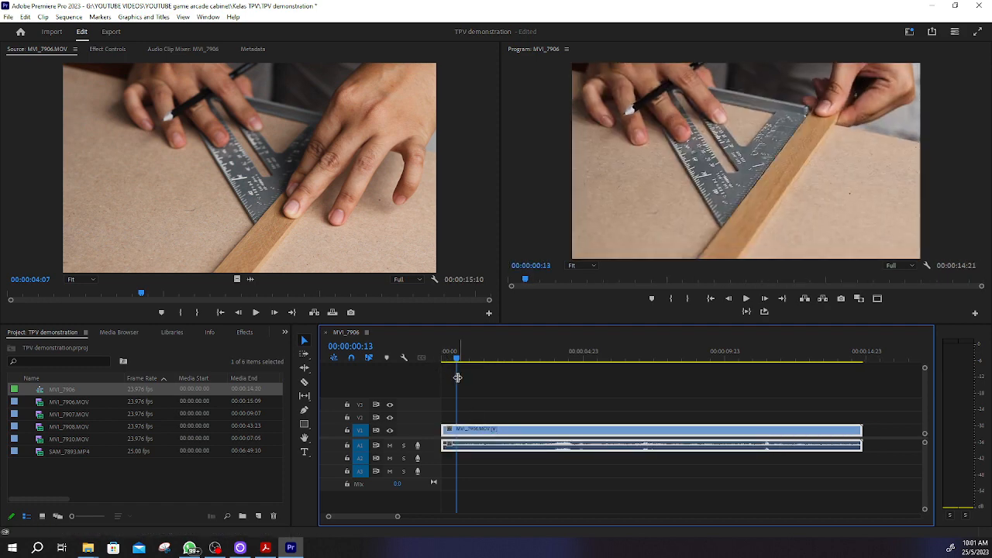
Step: Play the sequence from 00:00:00:00 to about 00:00:04:09 to review the new opening
left_click_drag(457, 356, 435, 360)
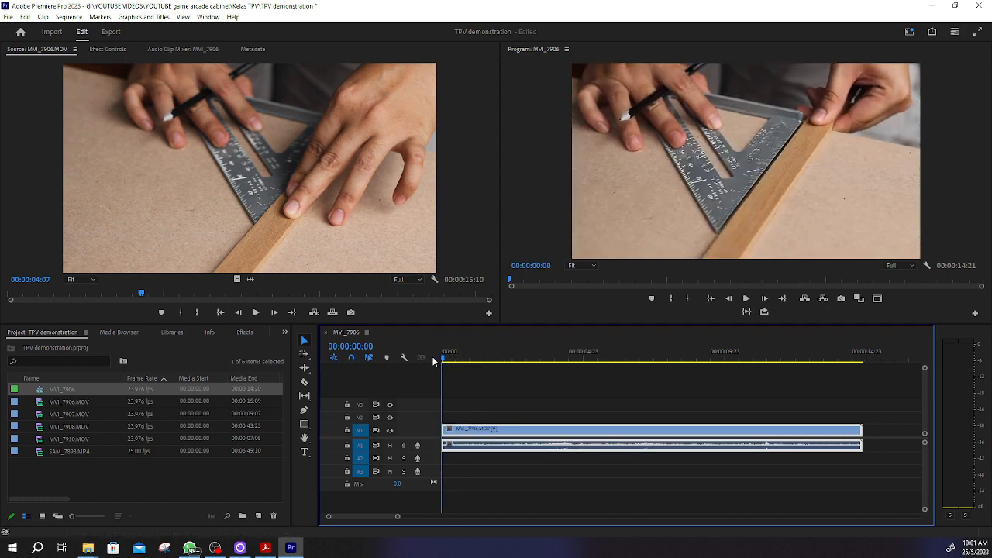
key("space")
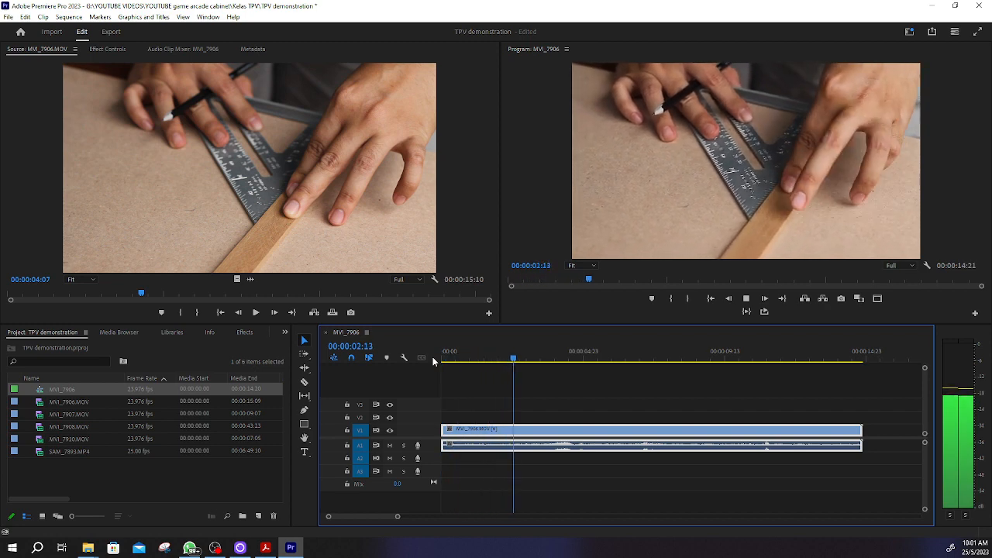
key("space")
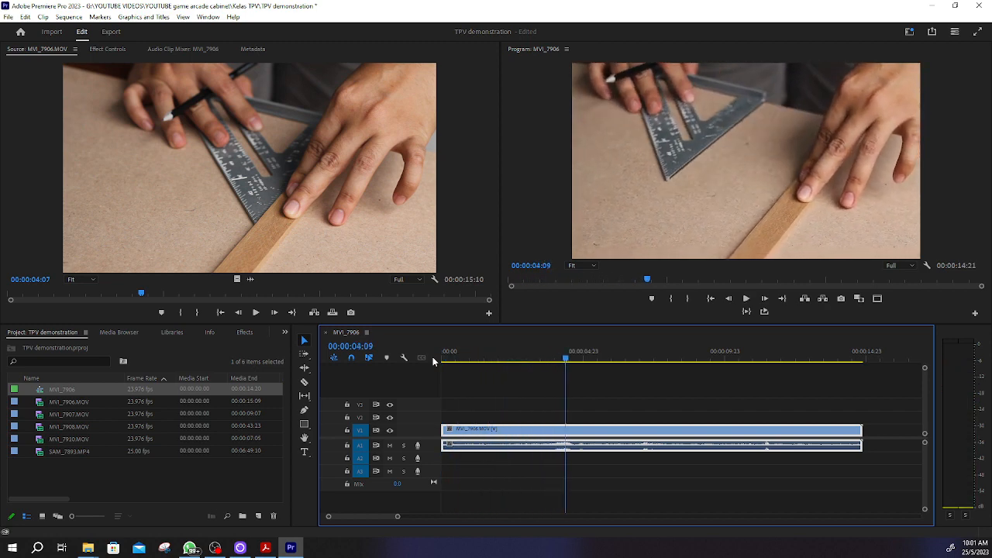
Step: Split the MVI_7906.MOV clip at 00:00:05:09 and delete everything after the cut
left_click_drag(565, 359, 594, 363)
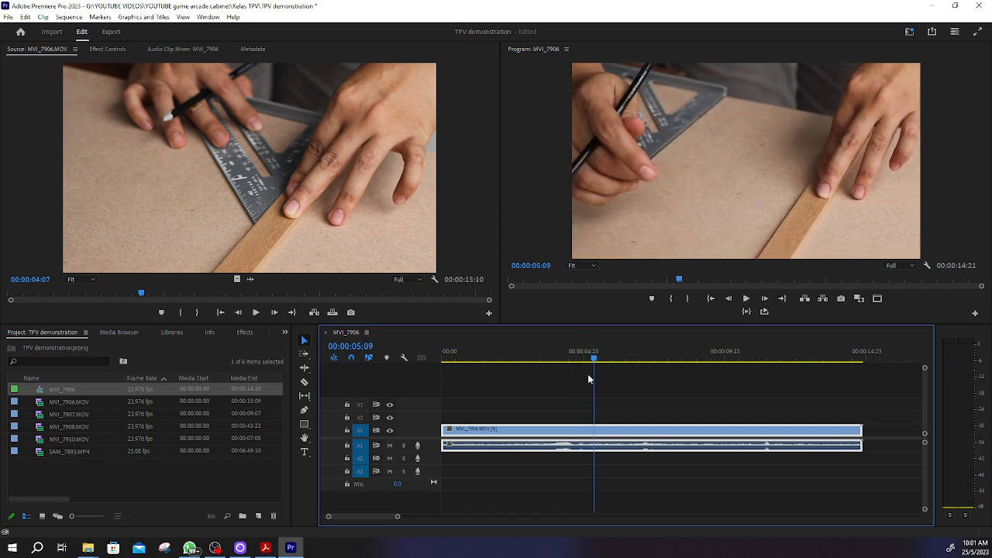
key("c")
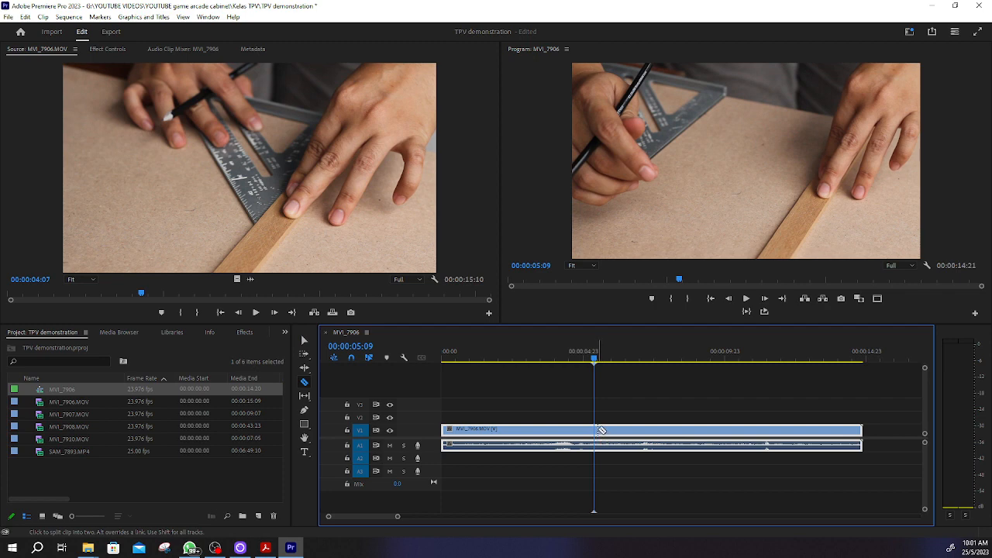
left_click(596, 429)
key("v")
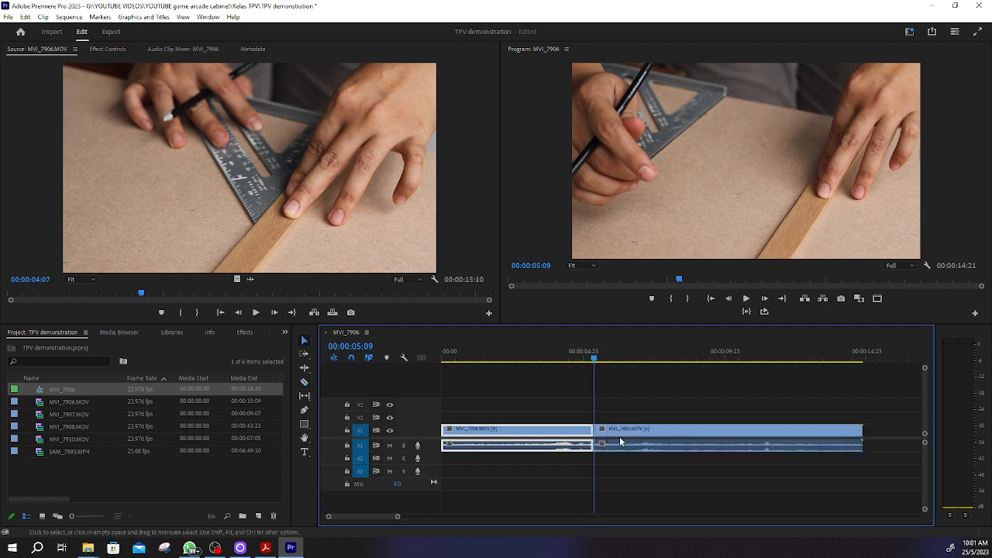
left_click(636, 438)
key("Delete")
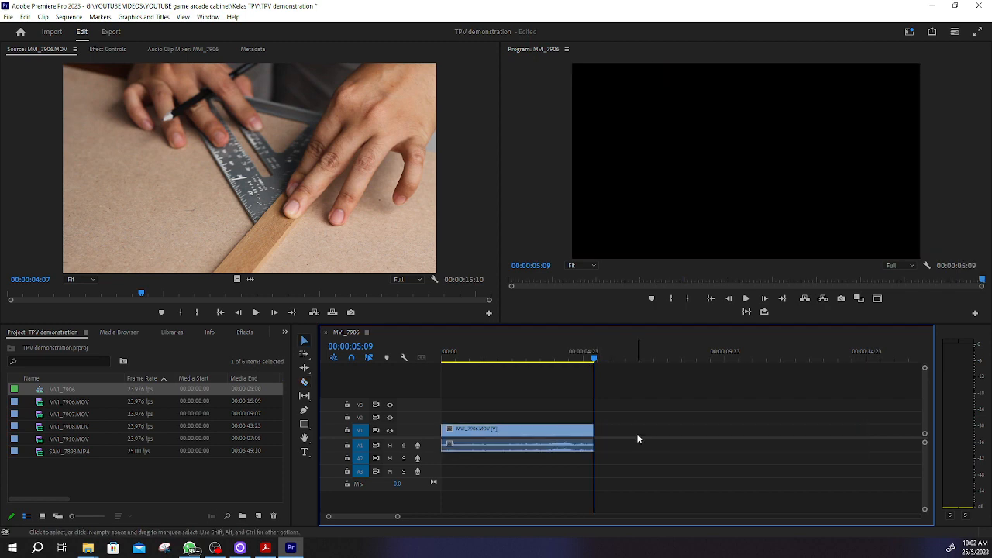
Step: Play the shortened MVI_7906.MOV clip from the start of the sequence to about 00:00:05:04
left_click_drag(574, 361, 417, 357)
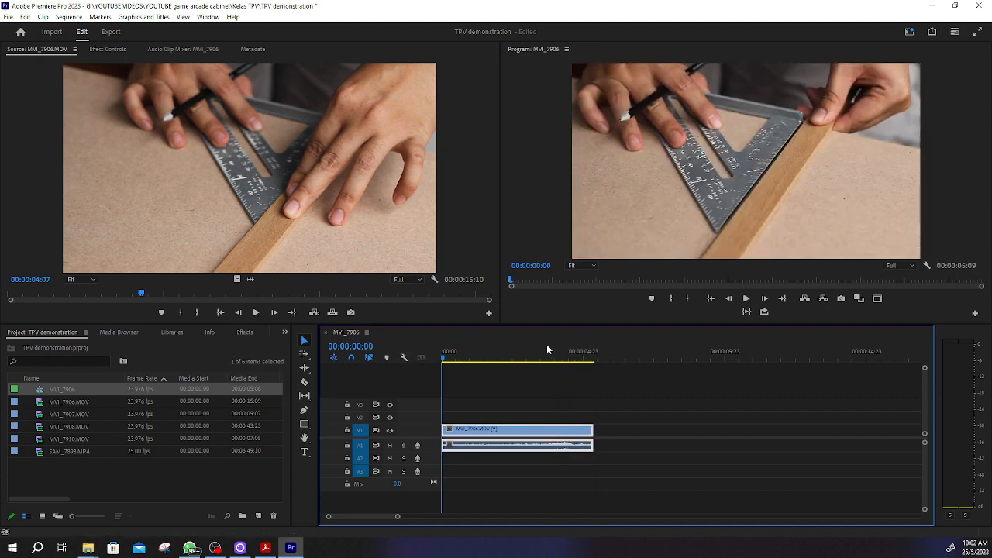
left_click(745, 298)
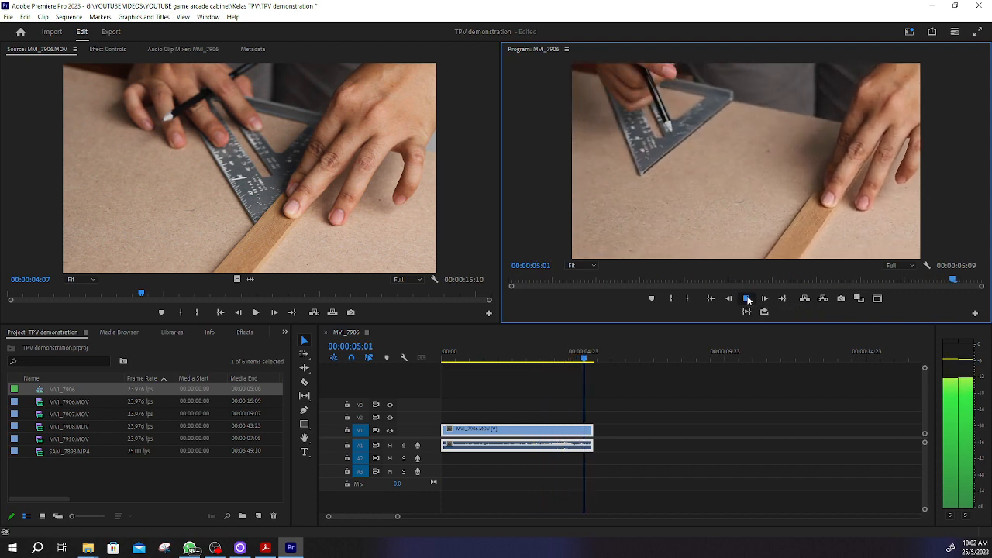
left_click(747, 299)
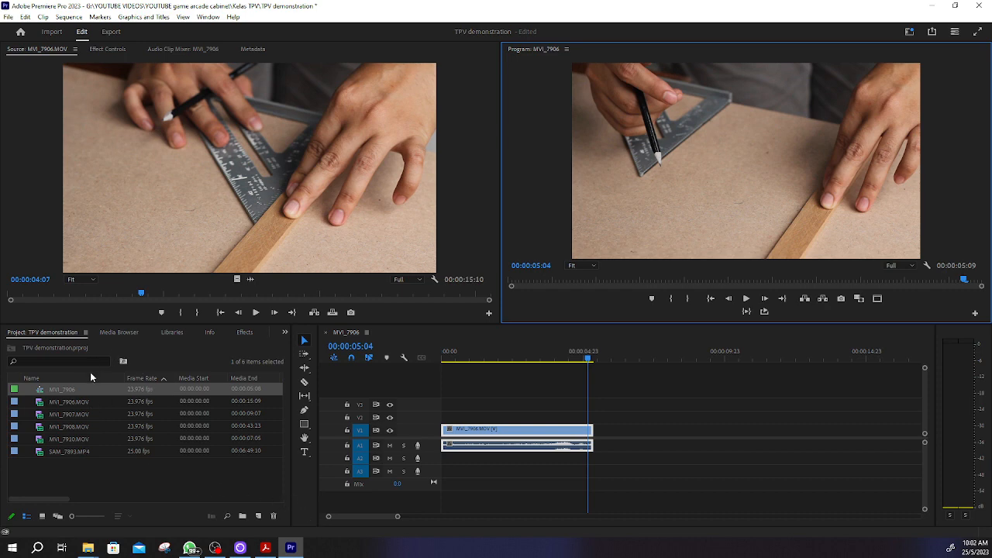
Step: Open MVI_7907.MOV in the Source monitor and place the clip on V1 a little after the MVI_7906.MOV clip
left_click(75, 402)
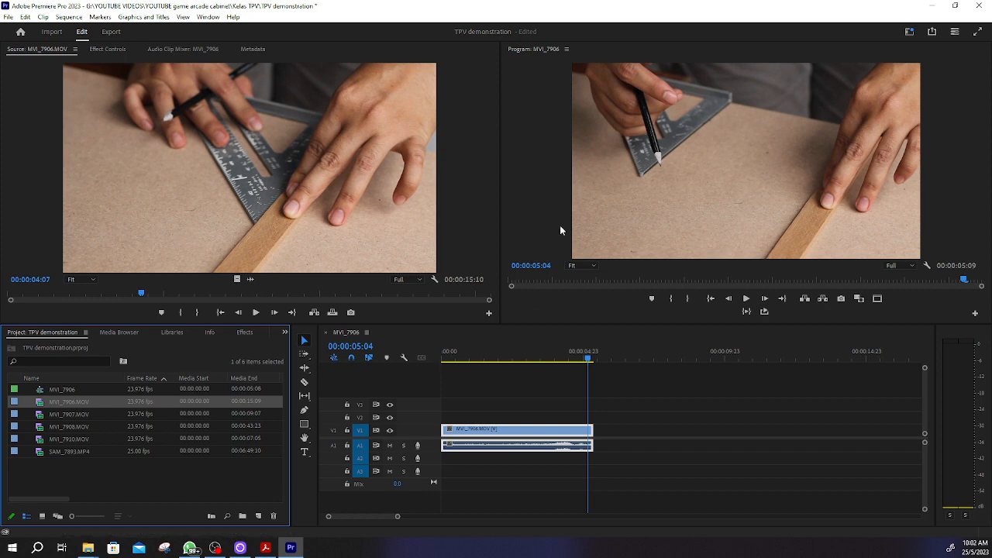
double_click(57, 415)
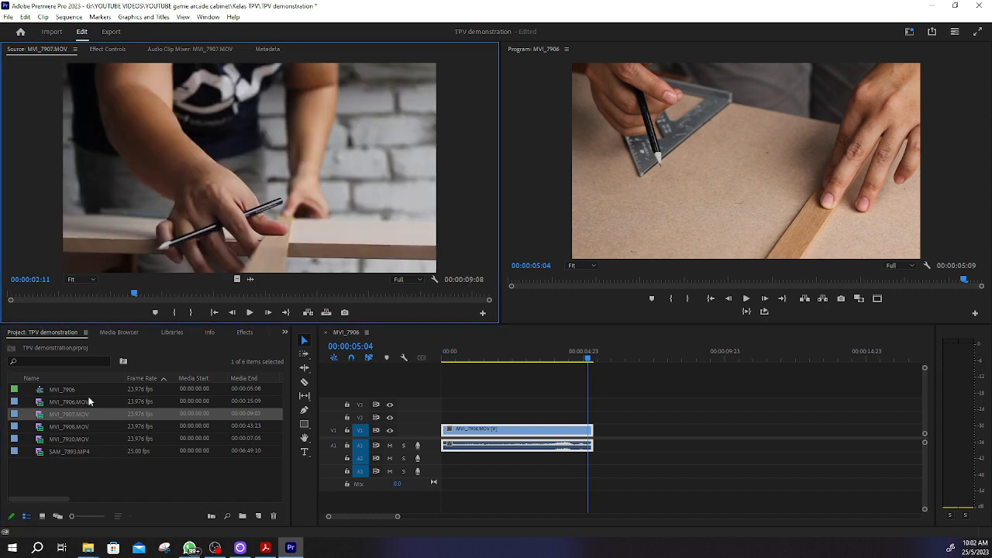
left_click_drag(67, 416, 613, 434)
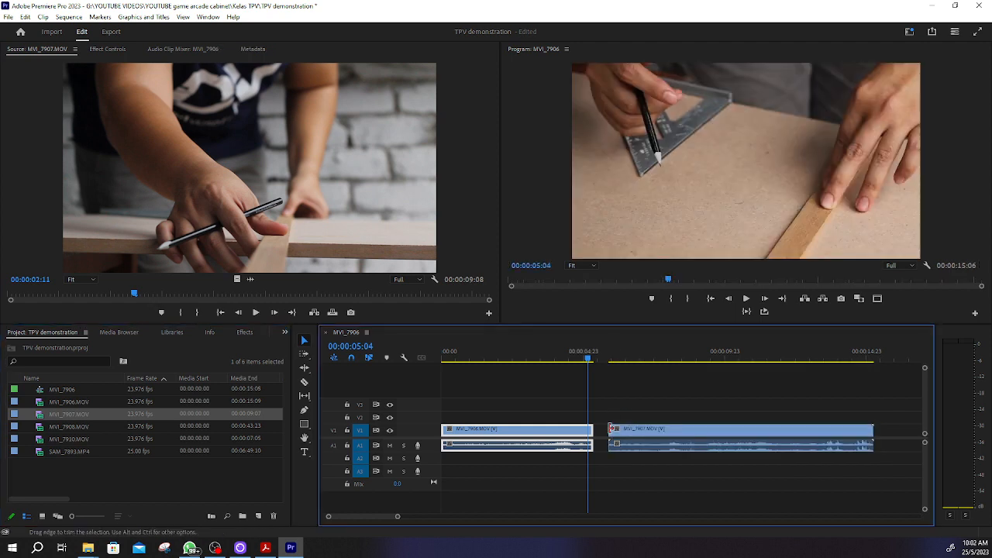
Step: Cut off the part of MVI_7907.MOV before 00:00:11:11 and move the remaining piece against the end of the MVI_7906.MOV clip
left_click(611, 359)
mouse_move(613, 359)
left_mouse_down()
mouse_move(797, 359)
mouse_move(566, 362)
mouse_move(784, 359)
mouse_move(767, 360)
left_mouse_up()
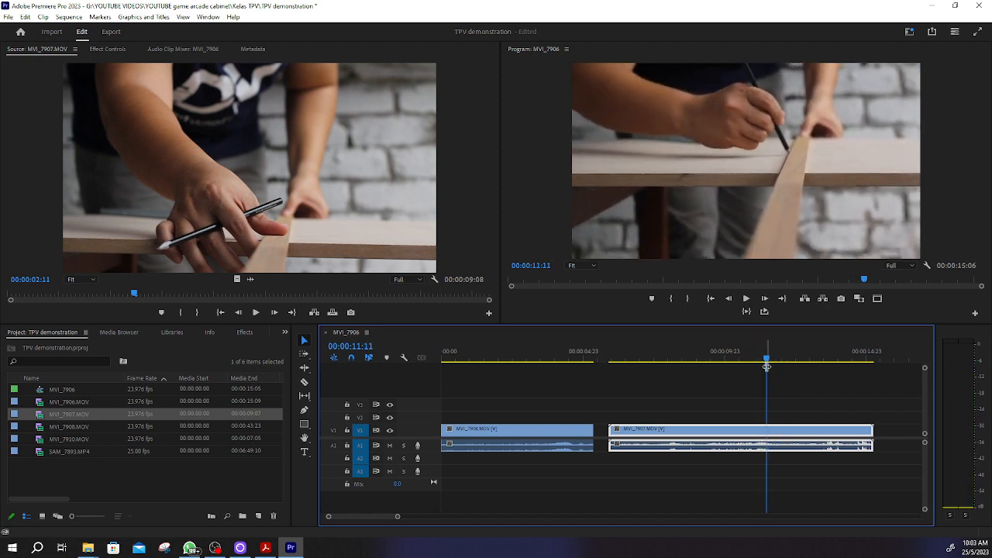
key("c")
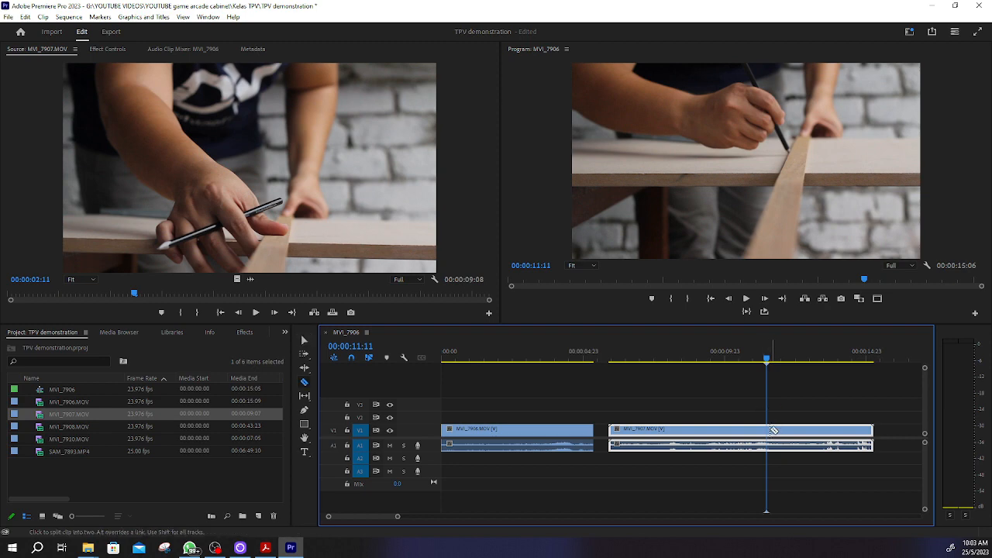
left_click(768, 431)
key("v")
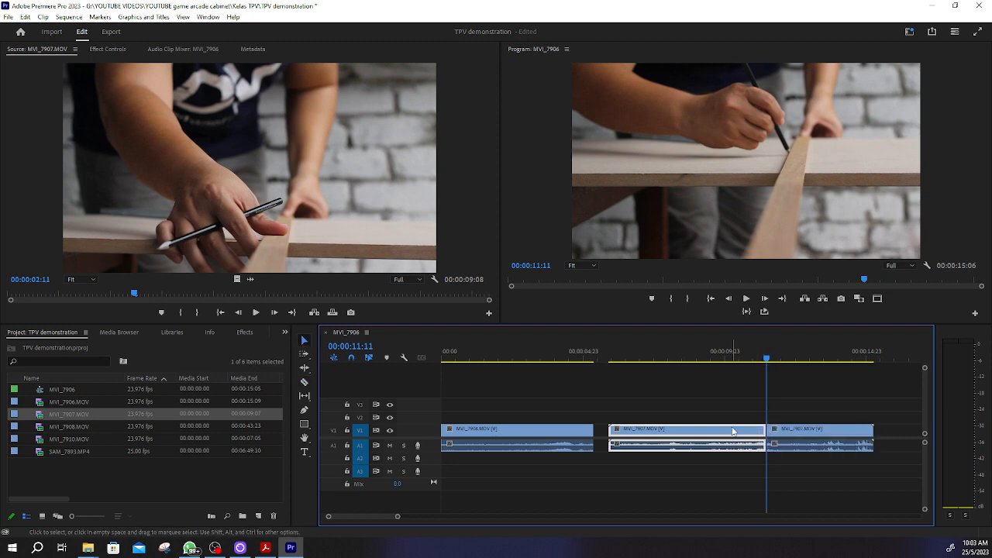
key("Delete")
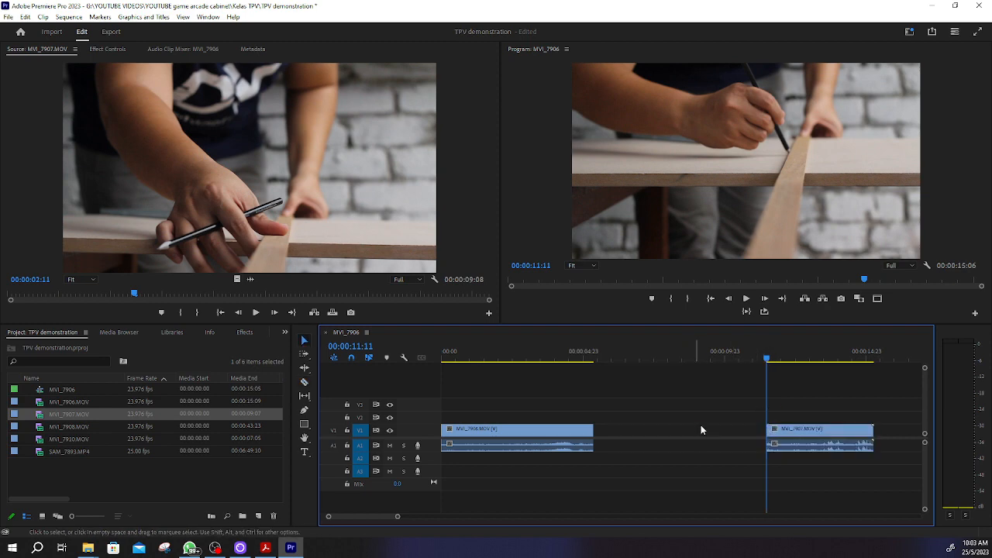
left_click(850, 430)
left_click_drag(851, 431, 685, 437)
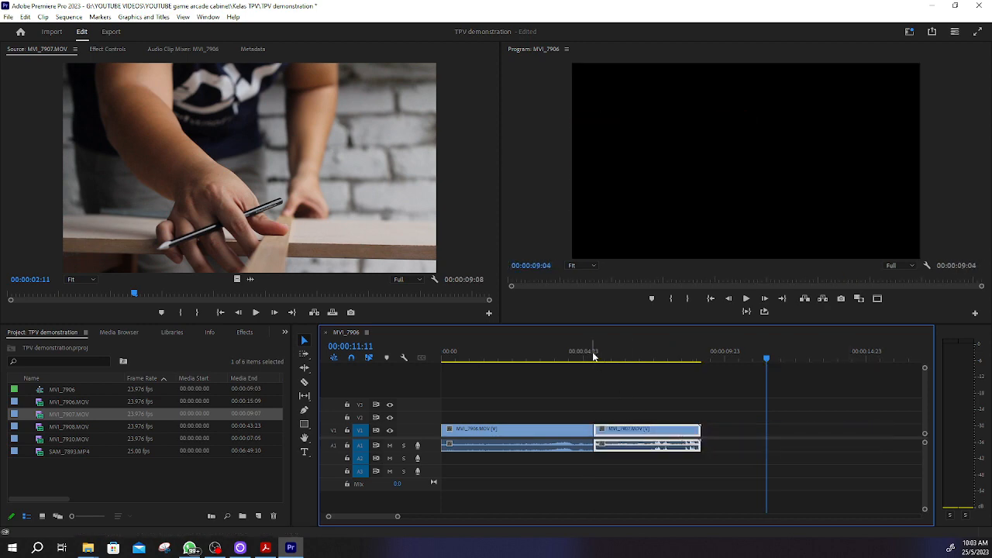
Step: Play back the two joined clips from the start of the sequence, then scrub through MVI_7907.MOV to 00:00:08:21
left_click(533, 355)
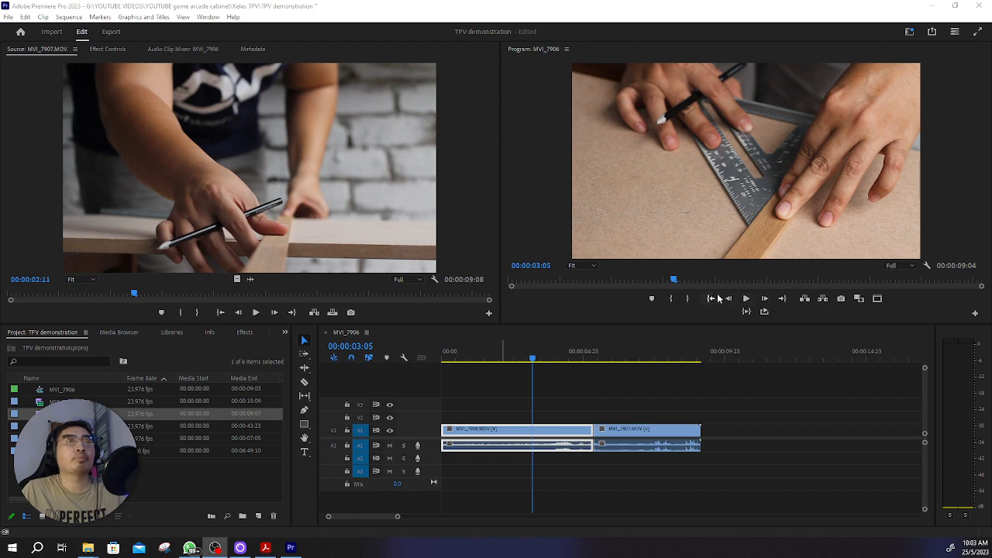
left_click(685, 382)
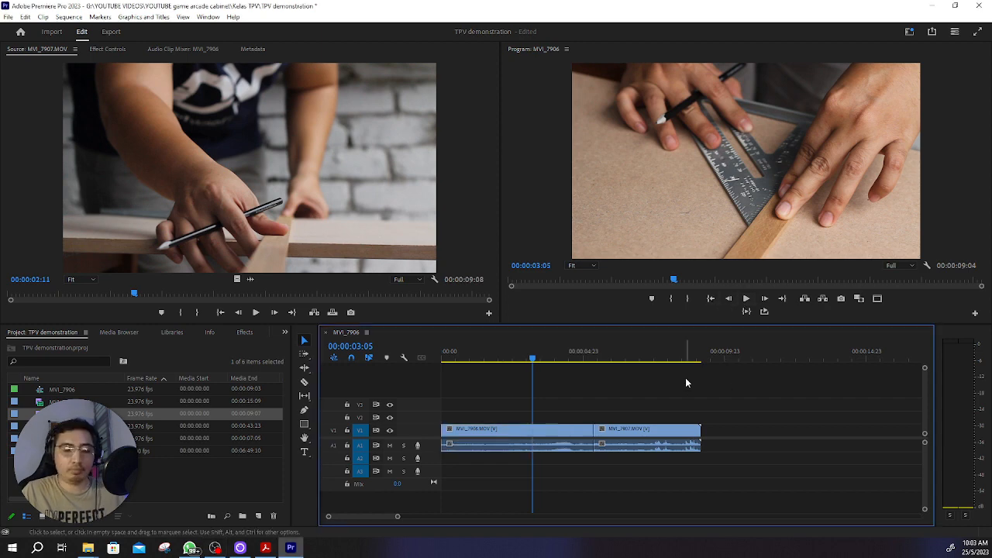
key("Home")
key("space")
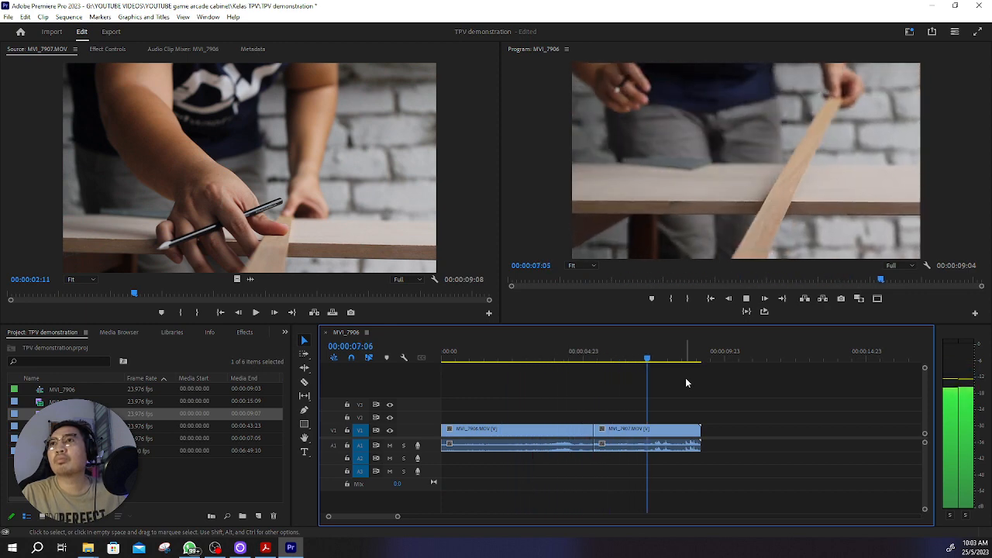
key("Up")
key("Up")
key("space")
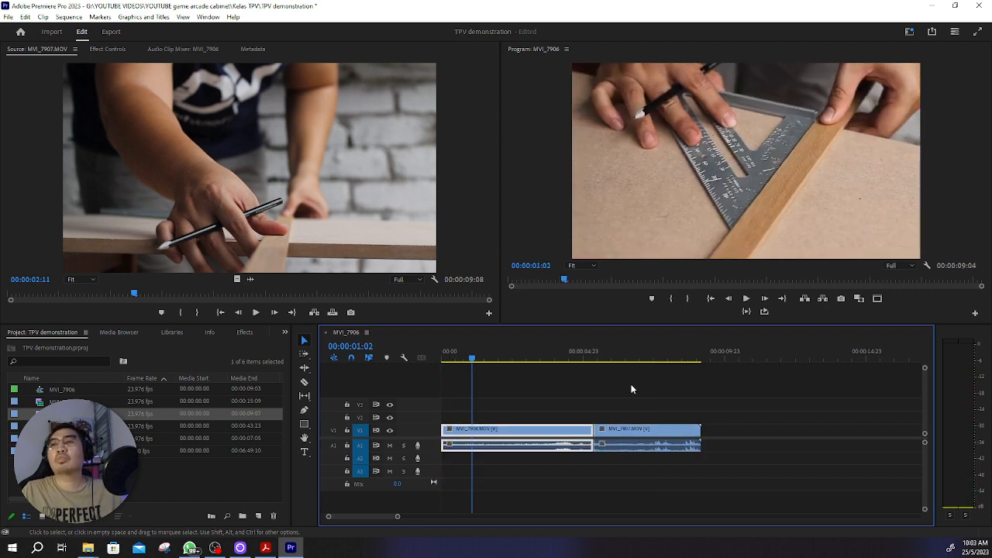
left_click_drag(610, 359, 689, 383)
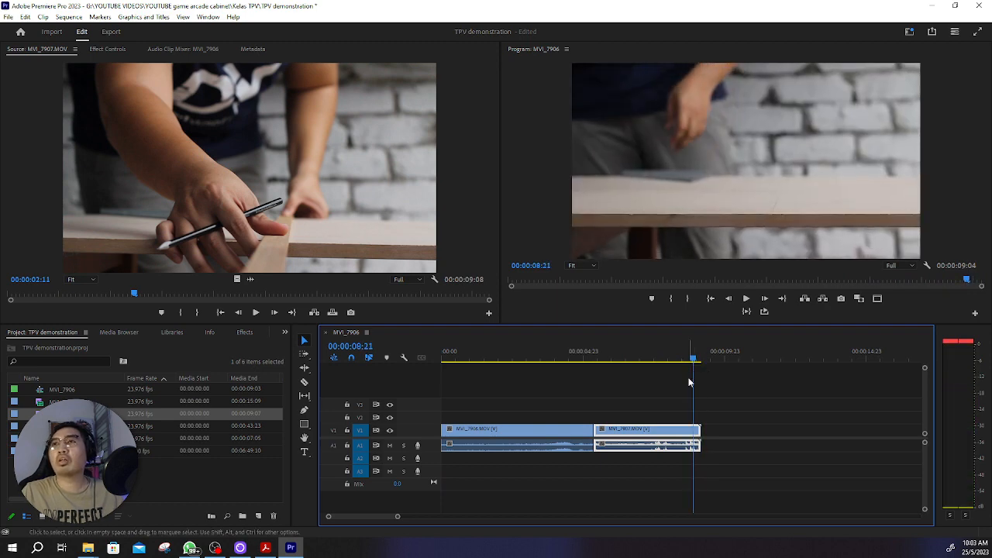
left_click(75, 426)
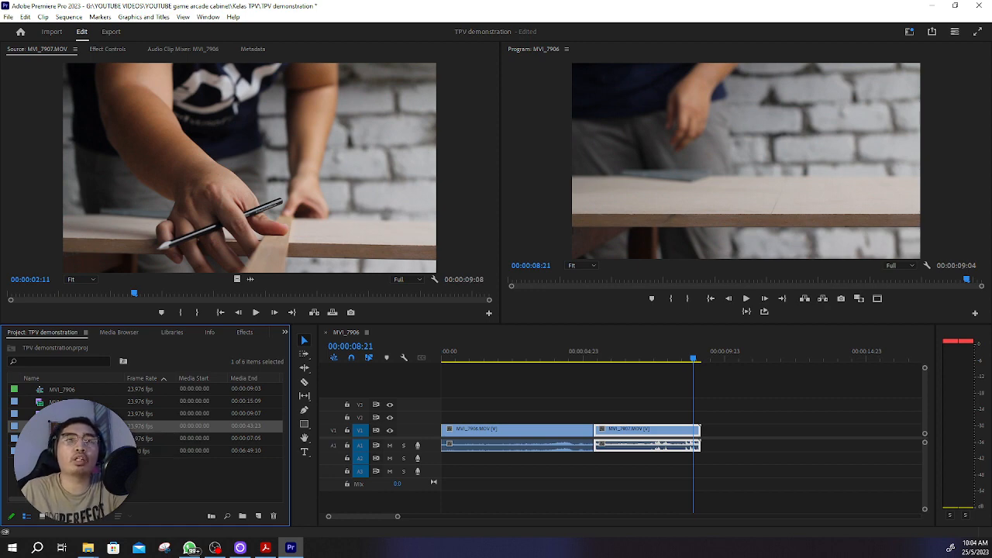
double_click(113, 477)
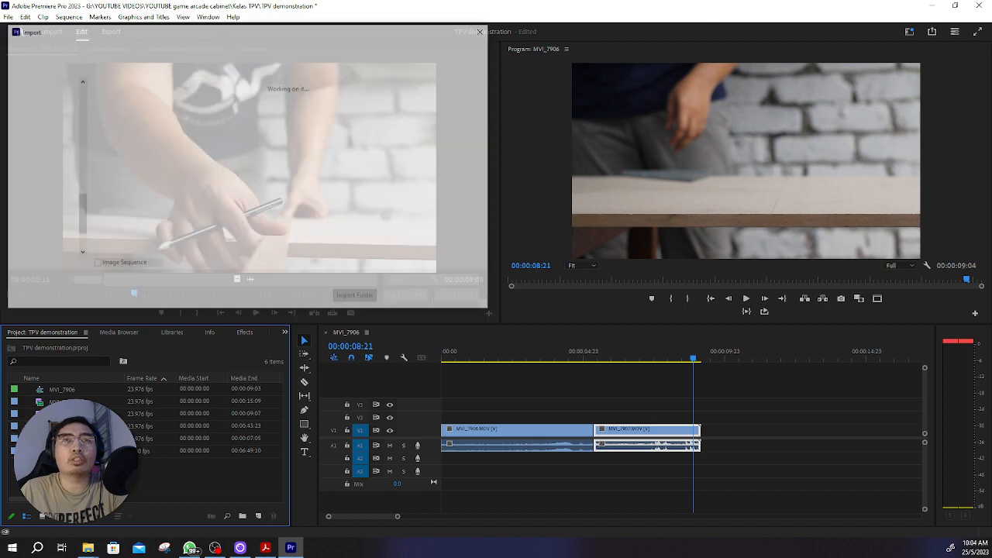
left_click(468, 300)
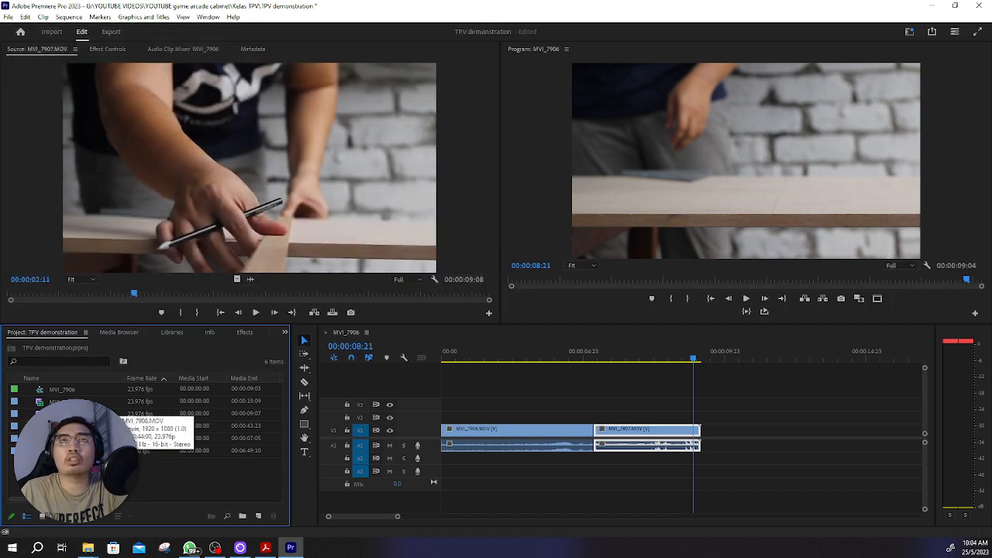
Step: Open MVI_7908.MOV, MVI_7910.MOV and SAM_7893.MP4 one after another in the Source monitor to compare the remaining clips
double_click(68, 427)
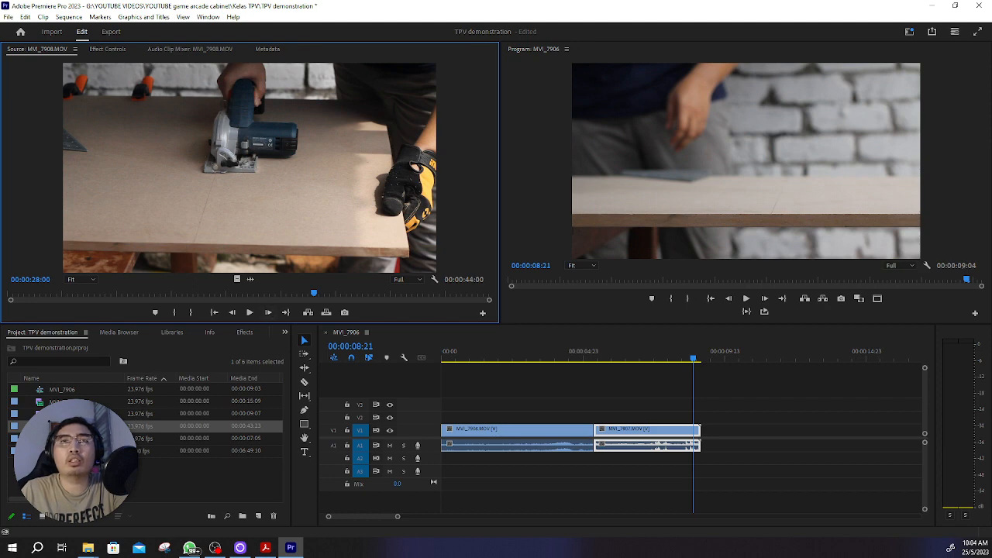
double_click(68, 439)
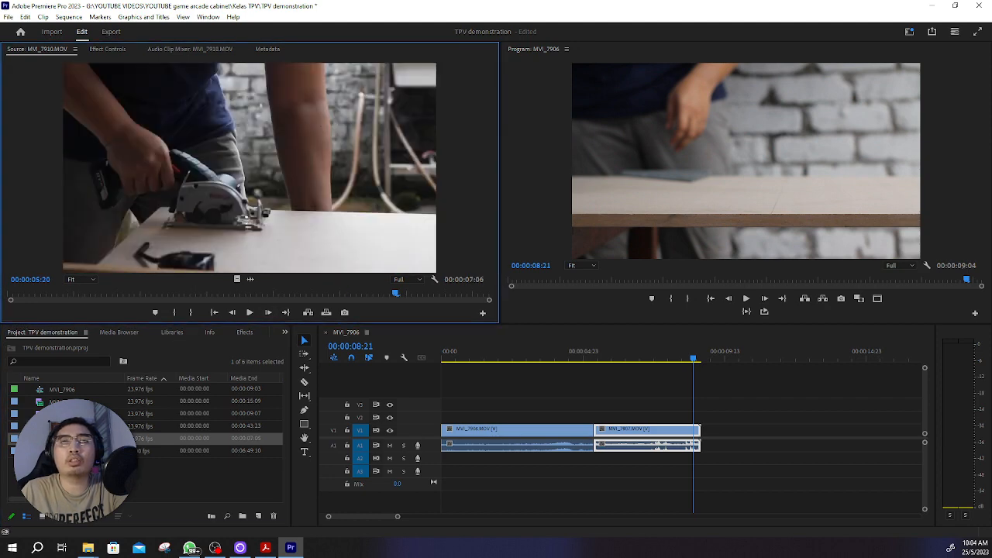
double_click(68, 451)
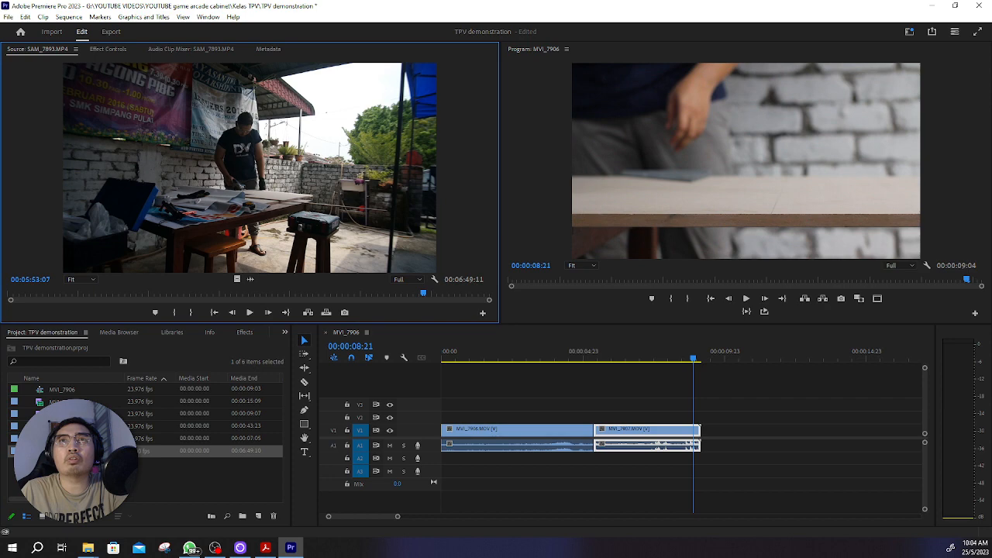
left_click(193, 369)
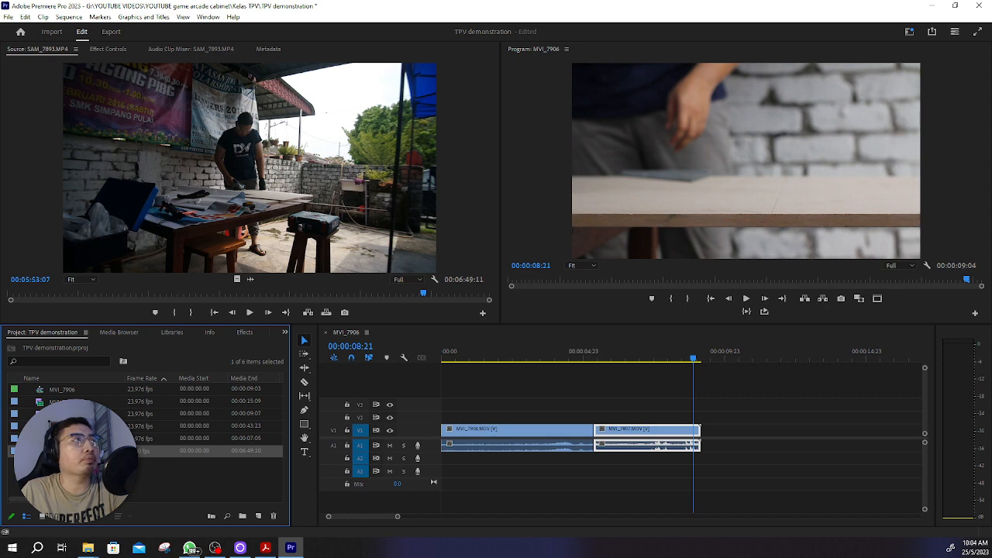
key("alt+Tab")
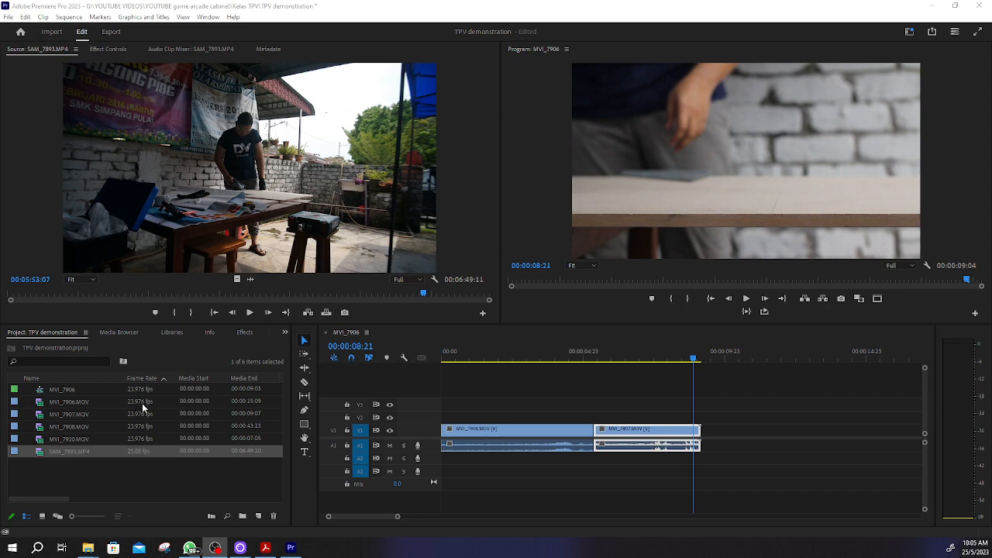
left_click(95, 400)
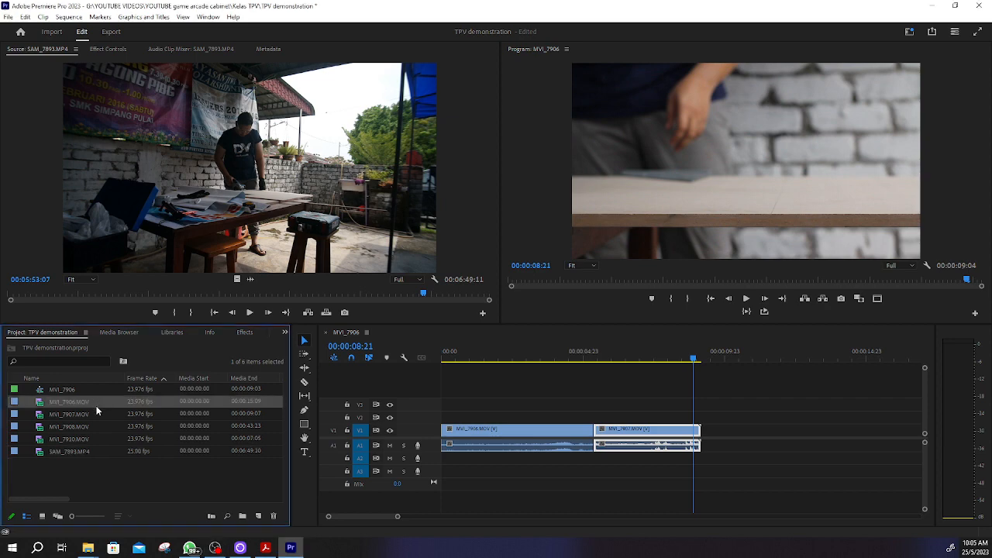
left_click(96, 414)
left_click(96, 423)
left_click(99, 438)
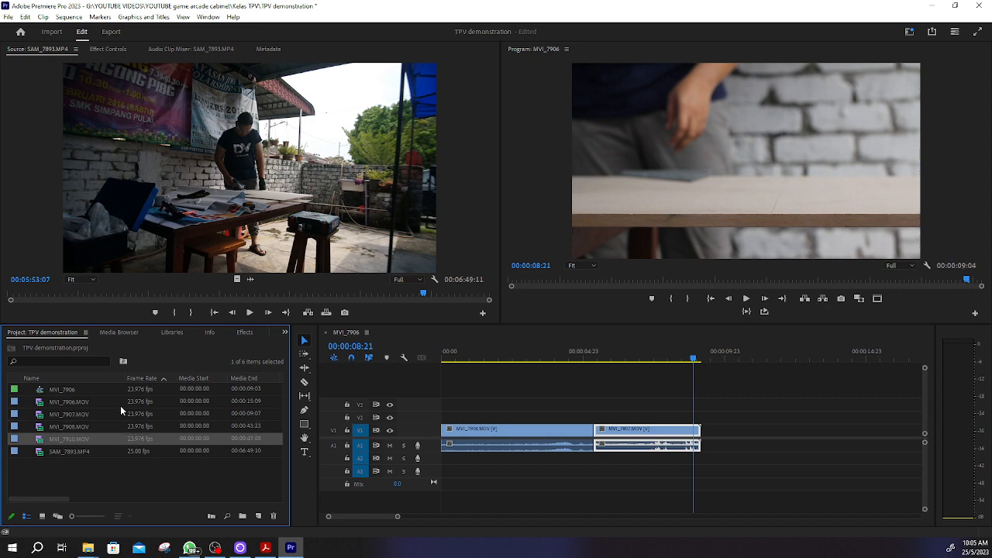
Step: Place SAM_7893.MP4 on V1 directly after the MVI_7907.MOV clip
left_click(98, 452)
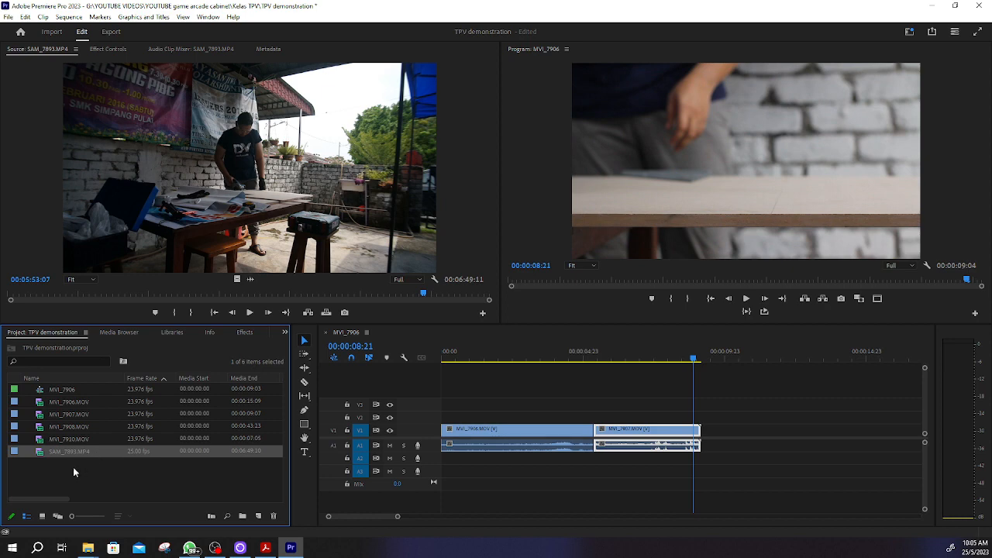
left_click_drag(265, 415, 707, 430)
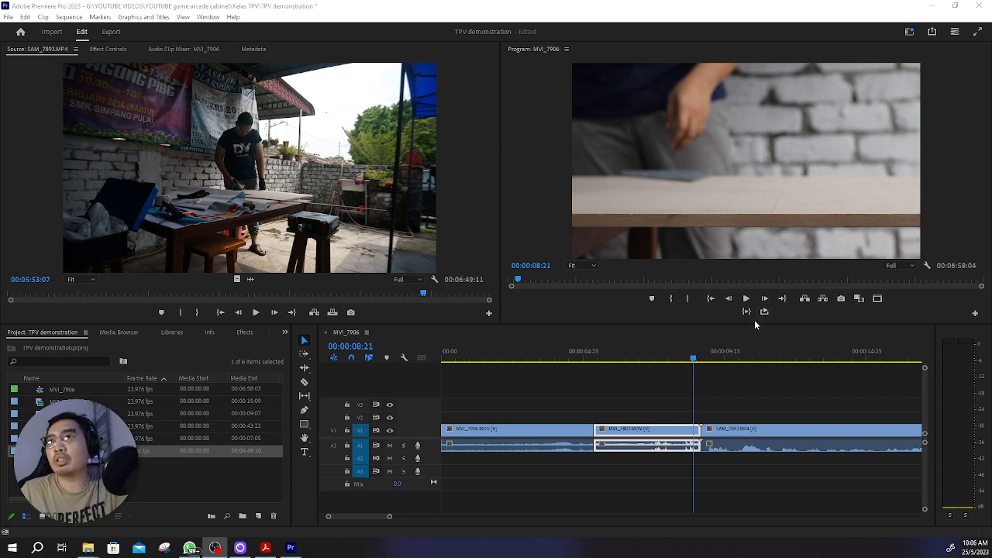
Step: Cut off the part of SAM_7893.MP4 before 00:05:57:01 and move the remaining piece against the end of the MVI_7907.MOV clip
left_click_drag(390, 517, 720, 514)
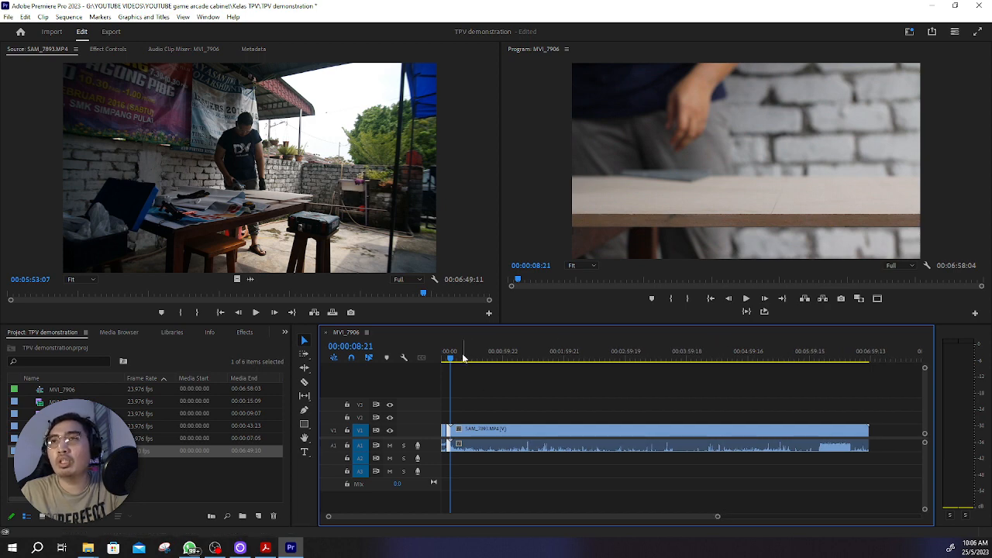
left_click_drag(454, 358, 809, 365)
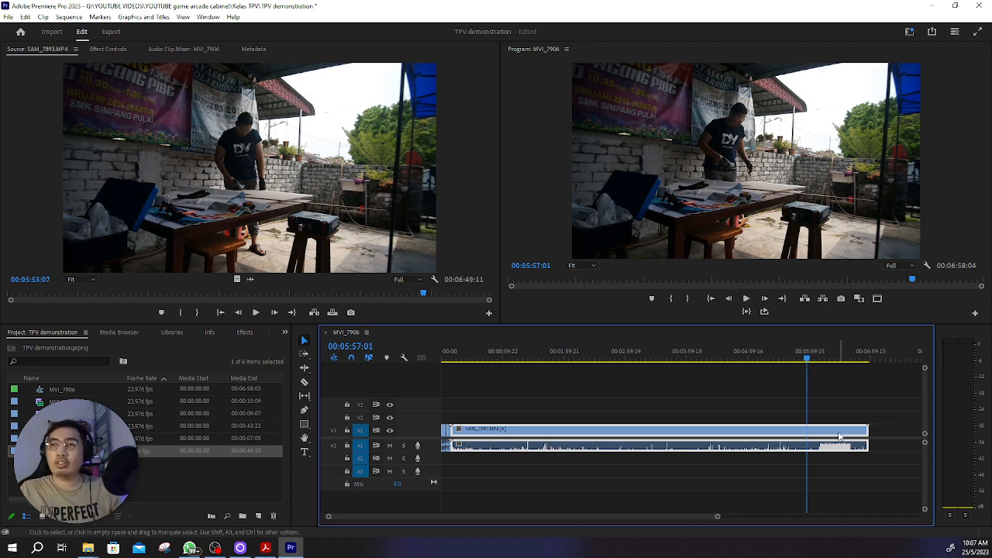
key("c")
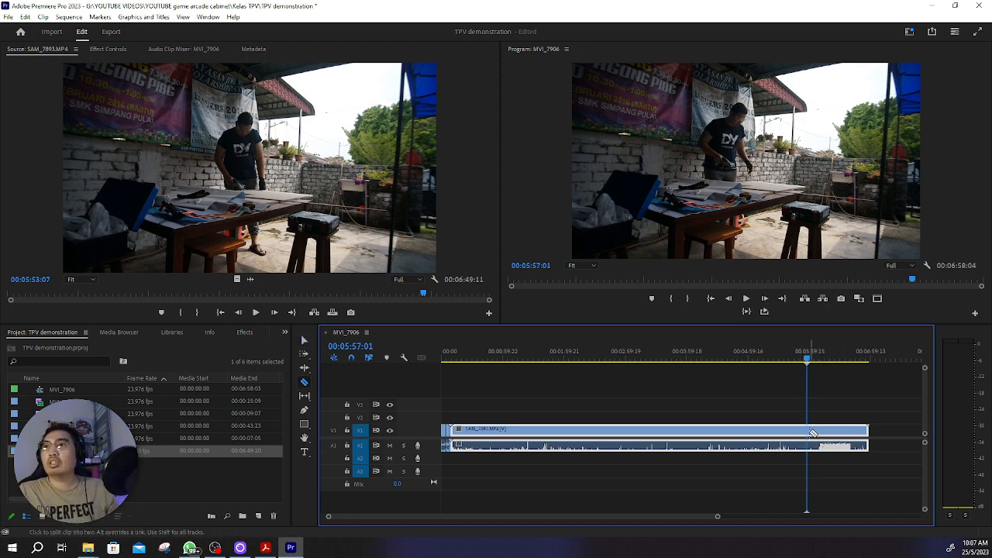
left_click(811, 430)
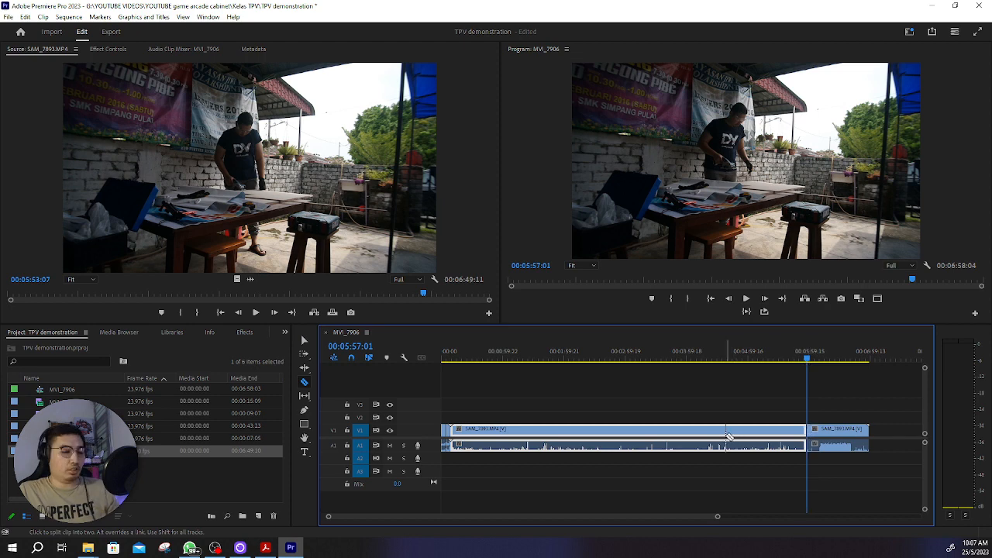
key("v")
key("Delete")
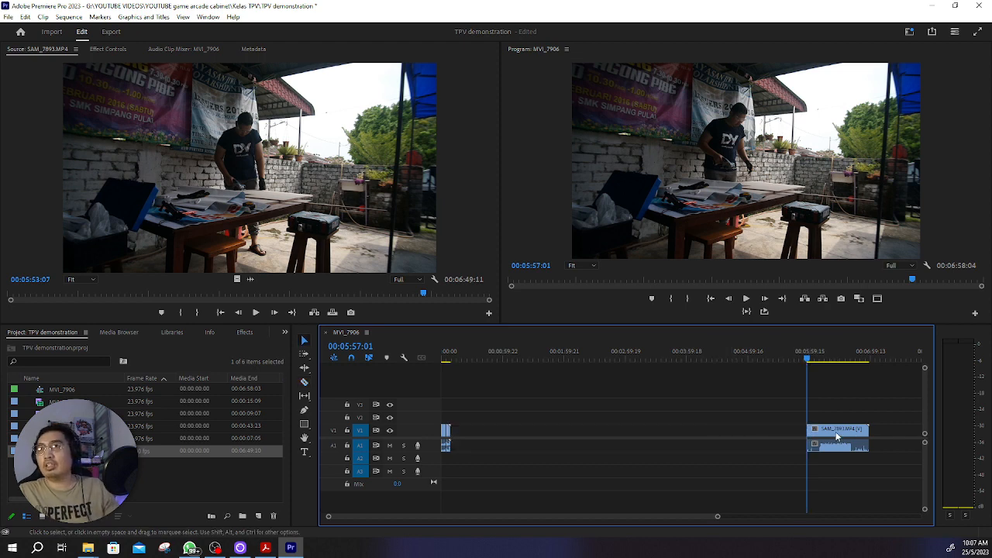
left_click_drag(836, 432, 487, 437)
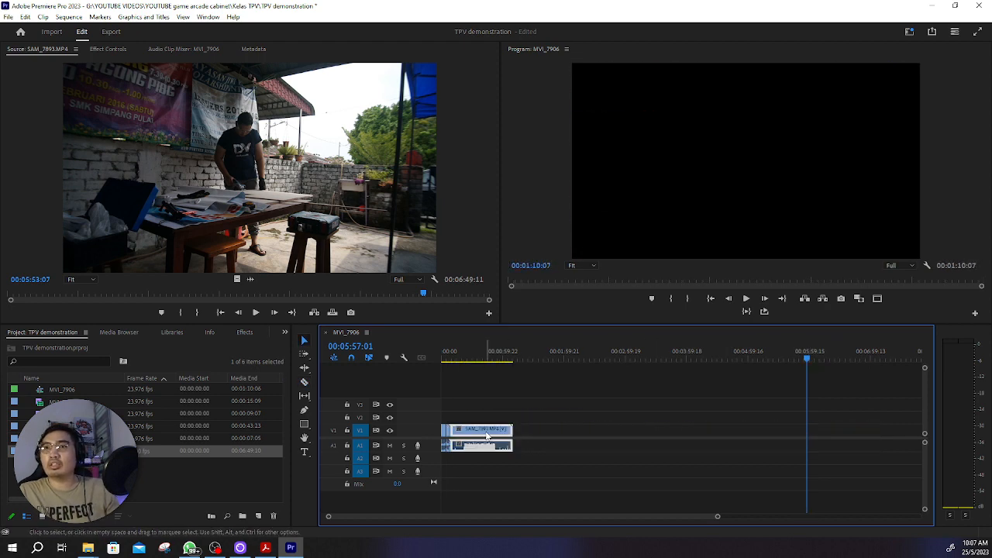
Step: Play back the transition from MVI_7907.MOV to SAM_7893.MP4 twice, stopping at 00:00:12:20 and then at 00:00:11:10
left_click_drag(722, 515, 483, 518)
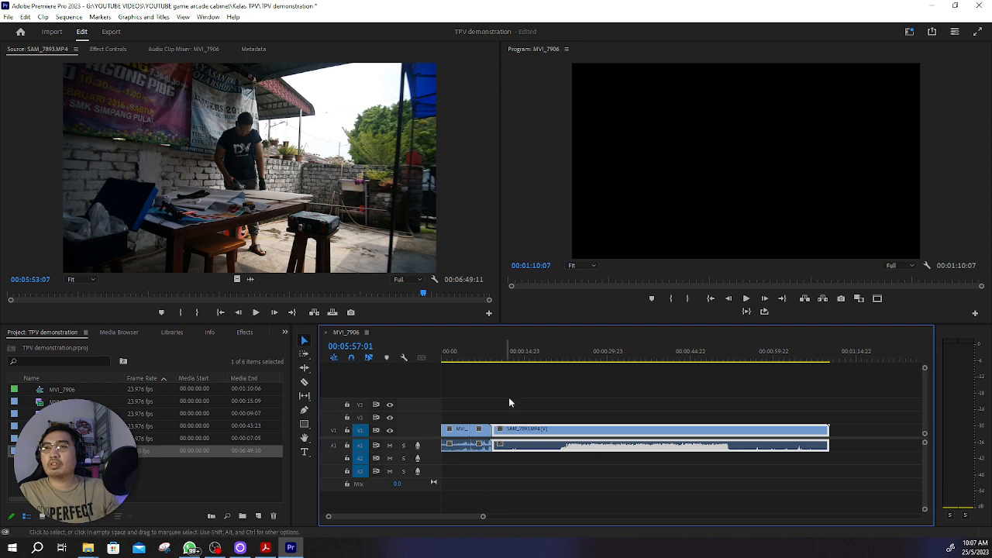
left_click(481, 357)
key("space")
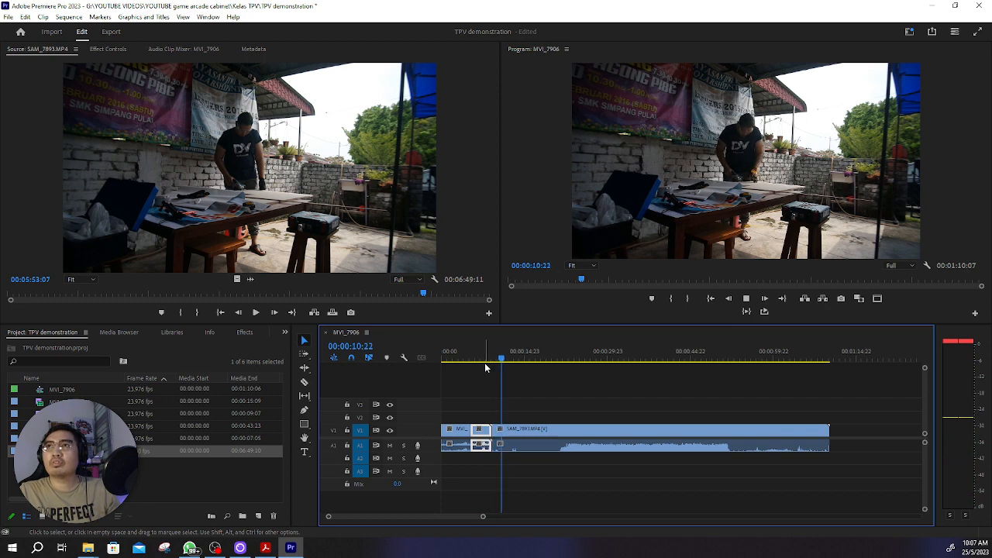
key("space")
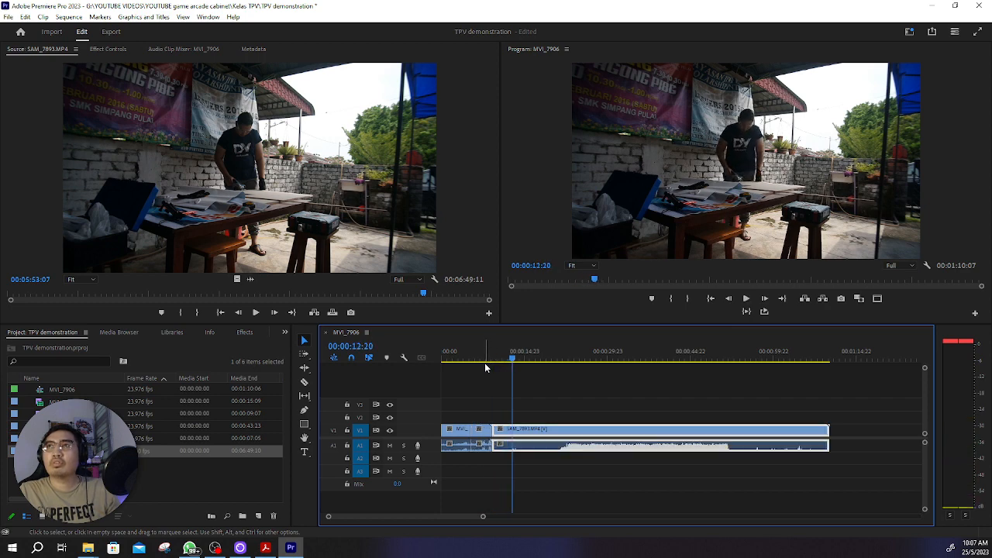
left_click_drag(513, 359, 478, 370)
key("space")
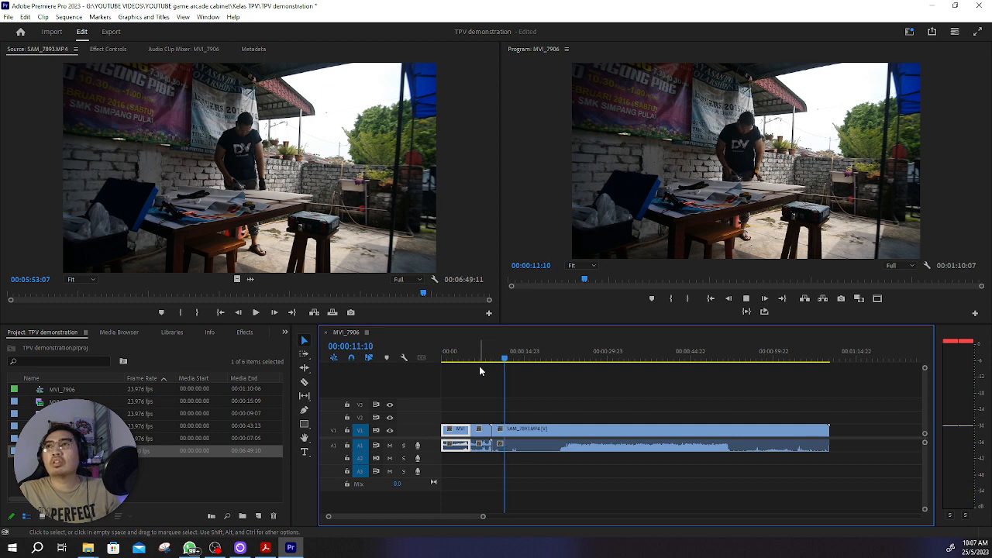
key("space")
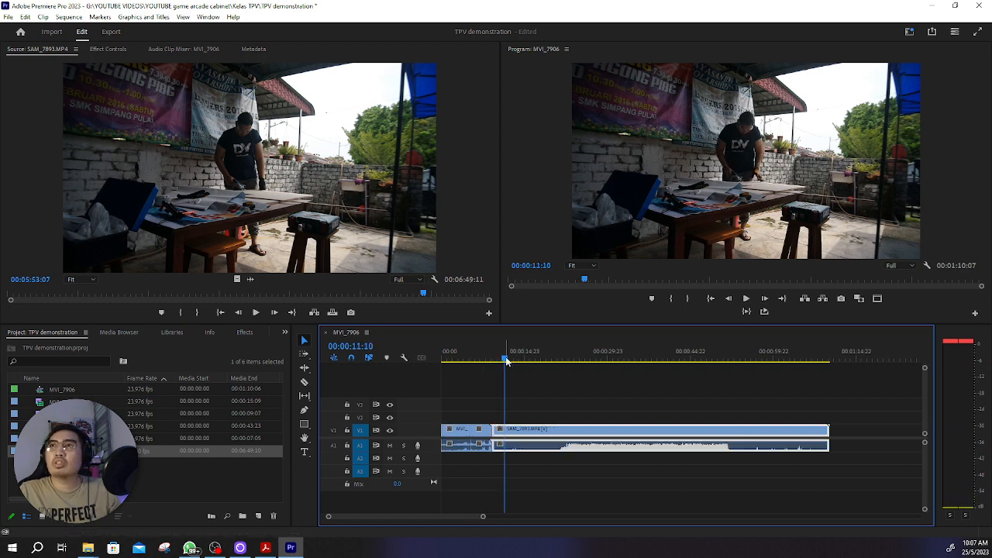
Step: Split SAM_7893.MP4 at 00:00:12:01 and delete the part after the cut
left_click_drag(505, 359, 509, 360)
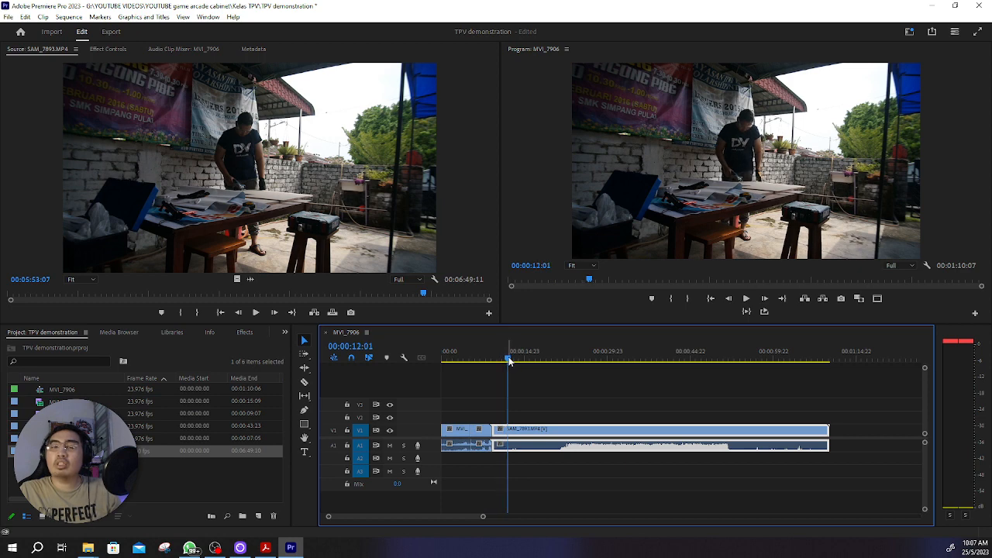
key("c")
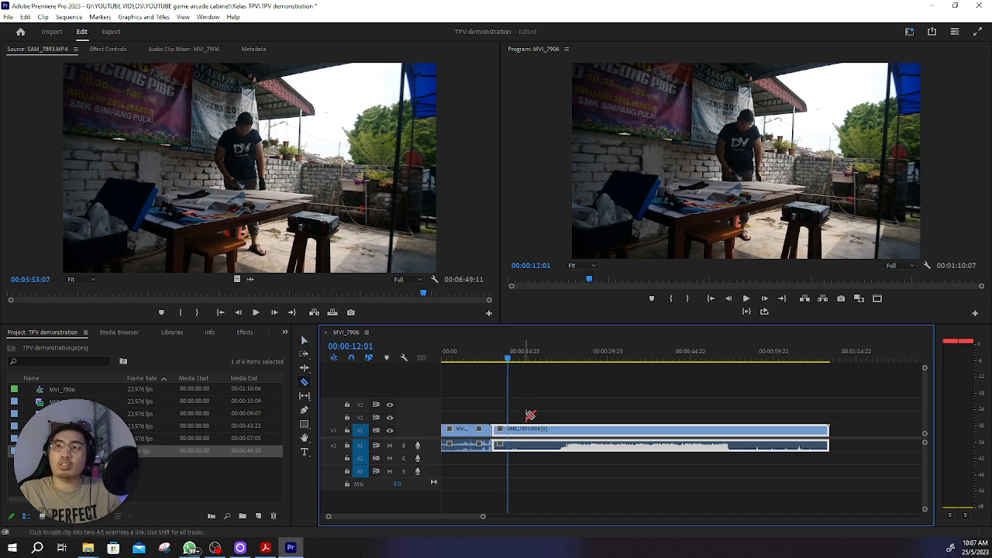
left_click(510, 429)
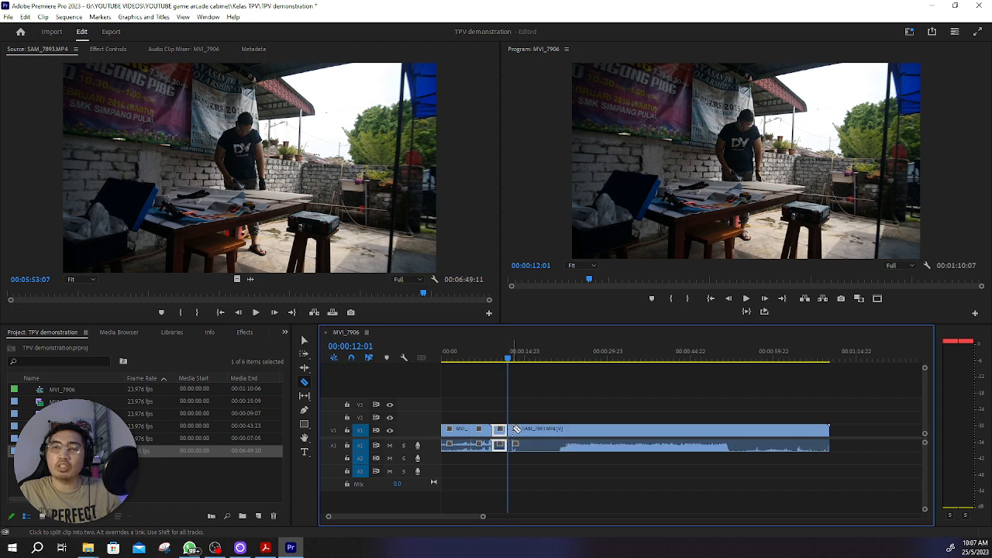
key("v")
left_click(591, 434)
key("Delete")
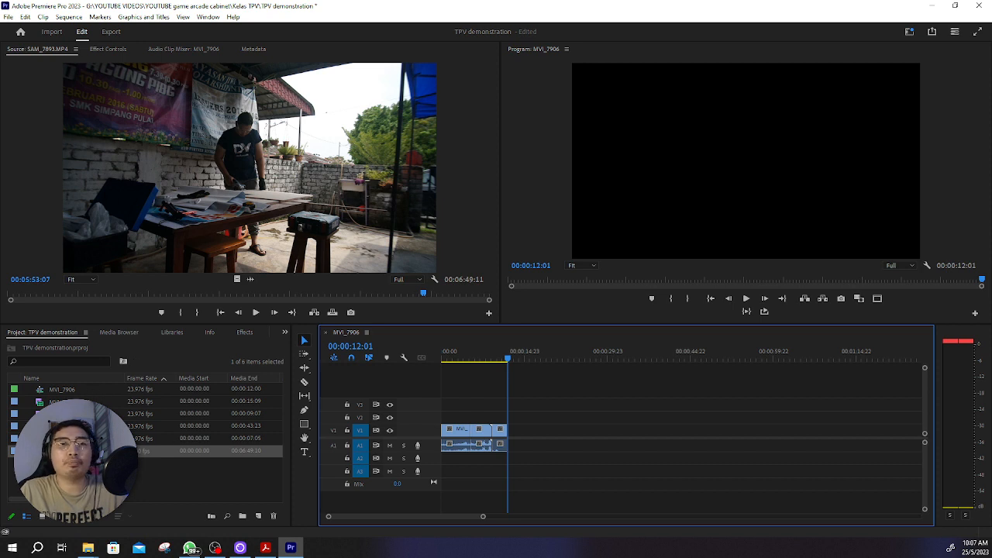
left_click(65, 414)
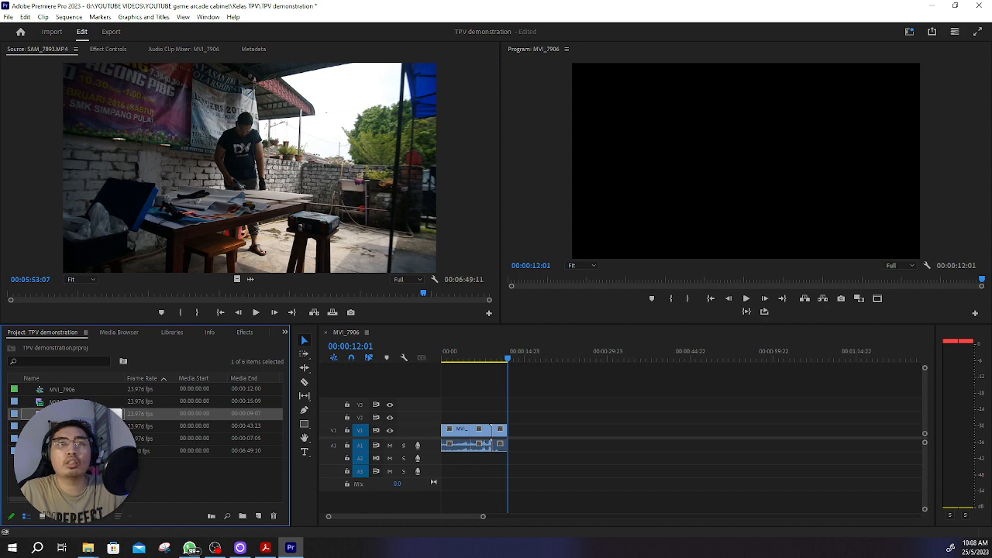
double_click(97, 479)
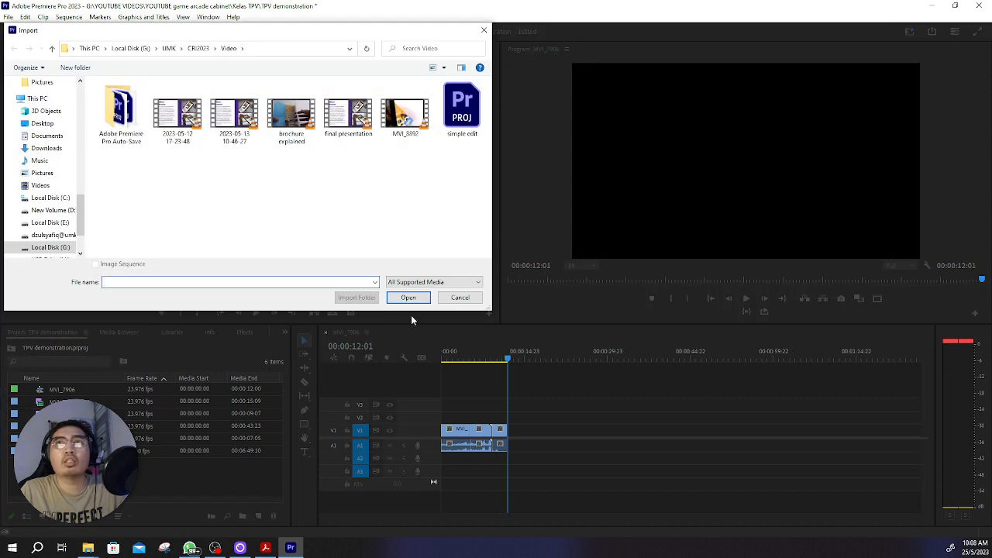
left_click(461, 297)
Step: Open MVI_7907.MOV, MVI_7908.MOV and MVI_7910.MOV in turn in the Source monitor, then play MVI_7910.MOV and scrub it to 00:00:03:20
double_click(128, 414)
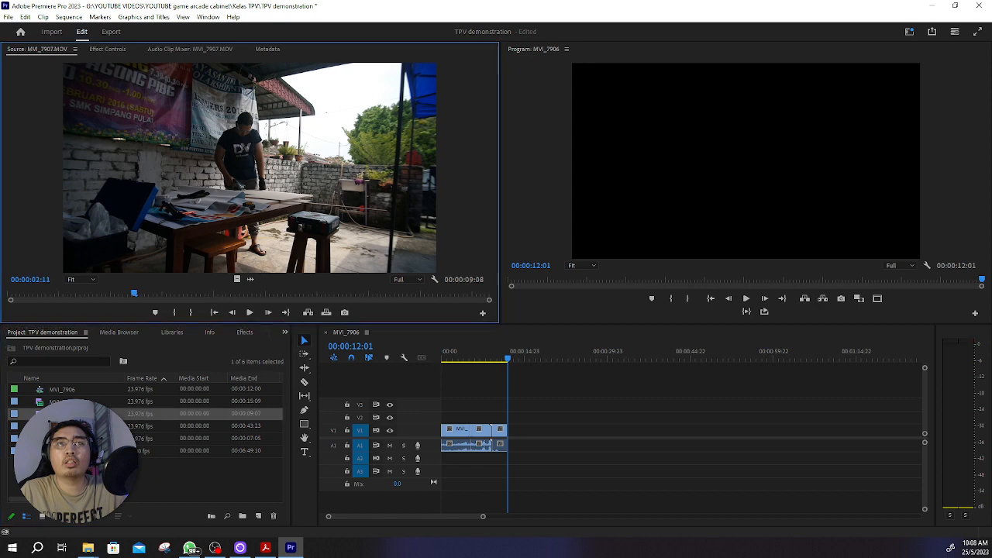
double_click(68, 426)
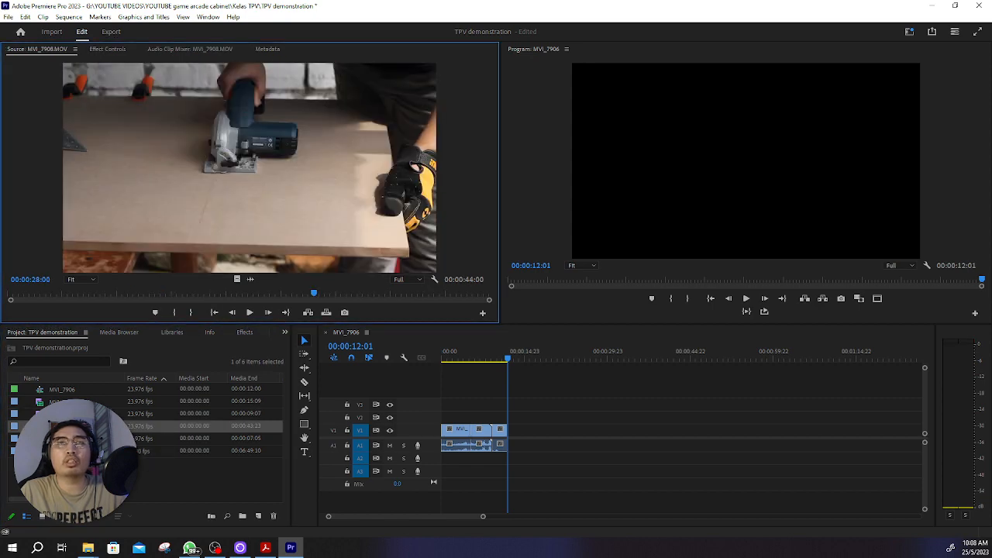
double_click(69, 439)
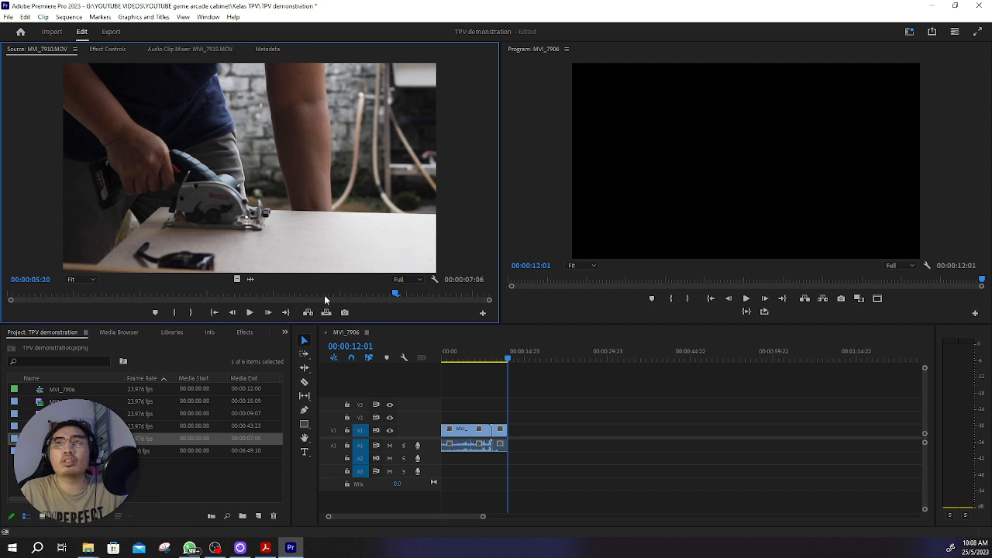
left_click(252, 313)
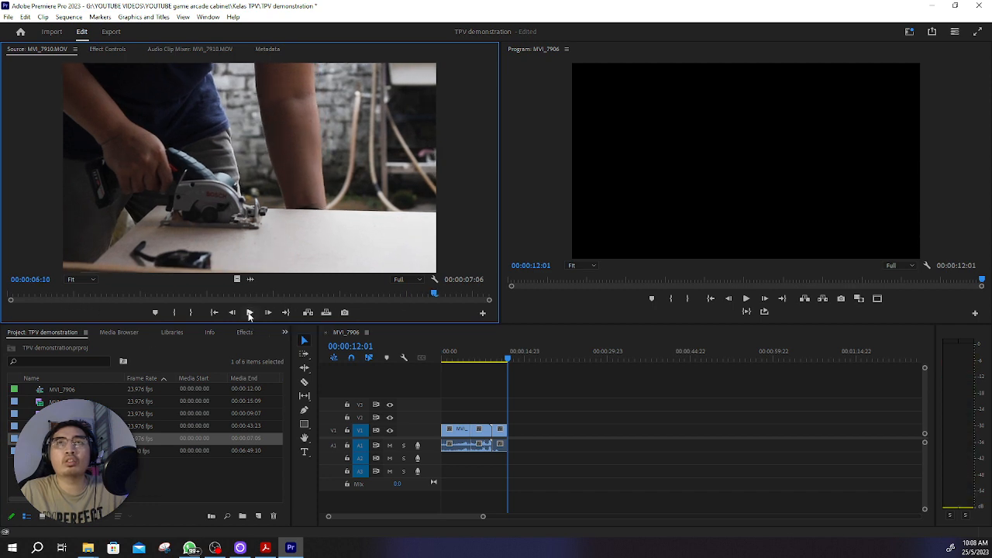
left_click_drag(431, 294, 261, 317)
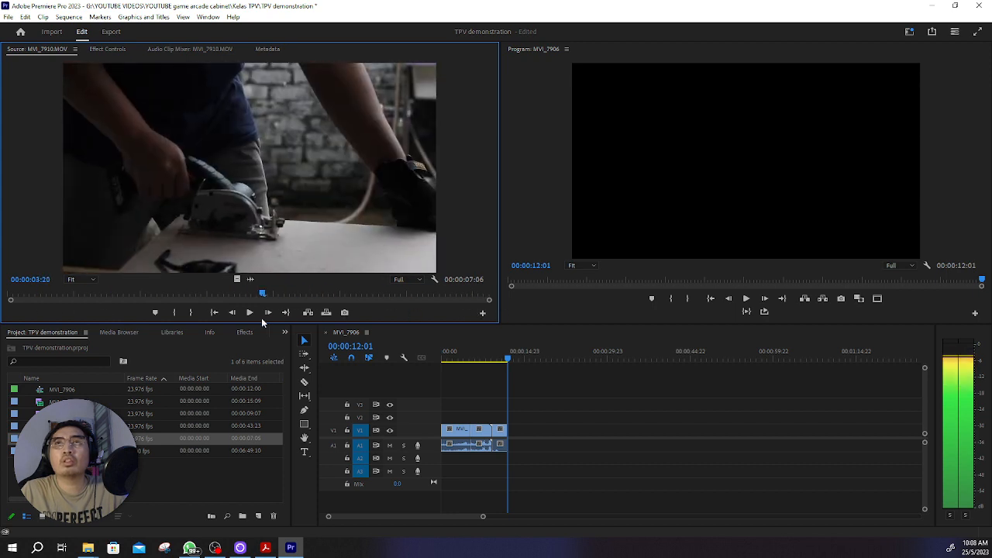
Step: Place MVI_7910.MOV on V1 directly after SAM_7893.MP4, play across the join, and trim the new clip's end to 00:00:14:03
left_click_drag(64, 439, 512, 426)
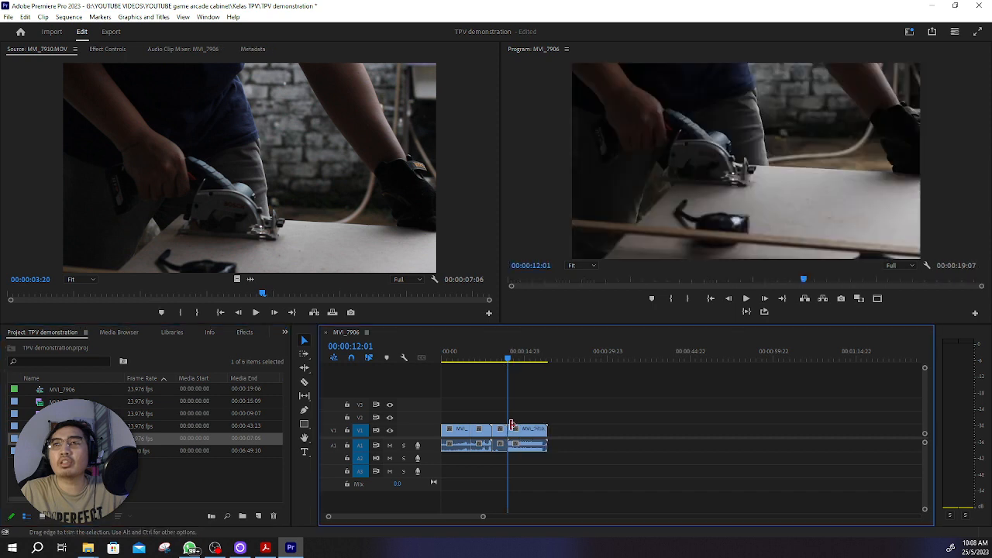
left_click(500, 358)
key("space")
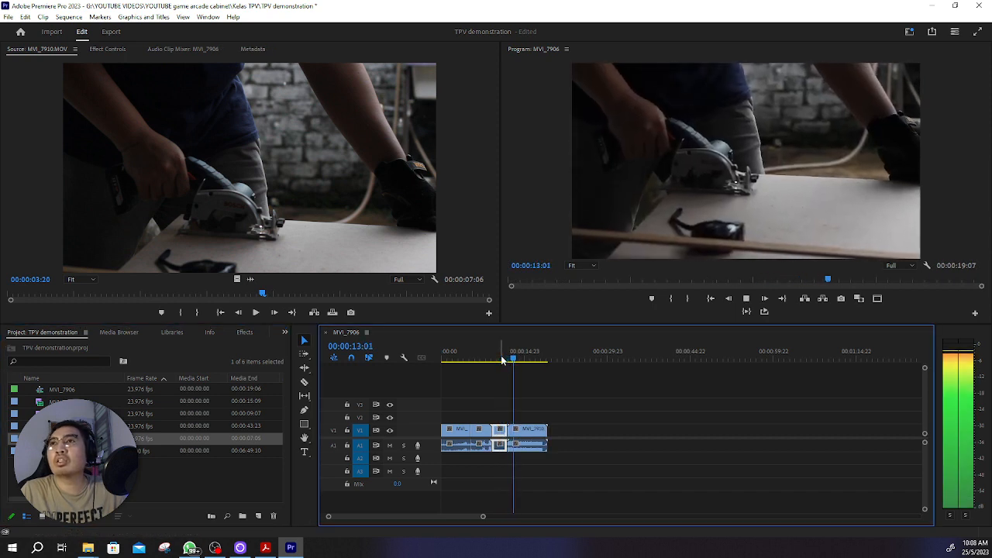
key("space")
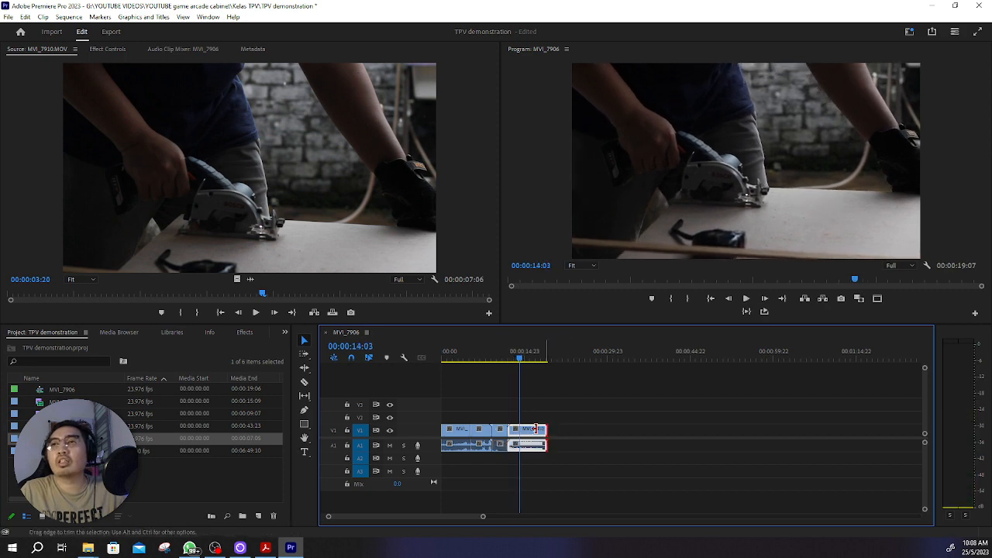
left_click_drag(547, 430, 519, 431)
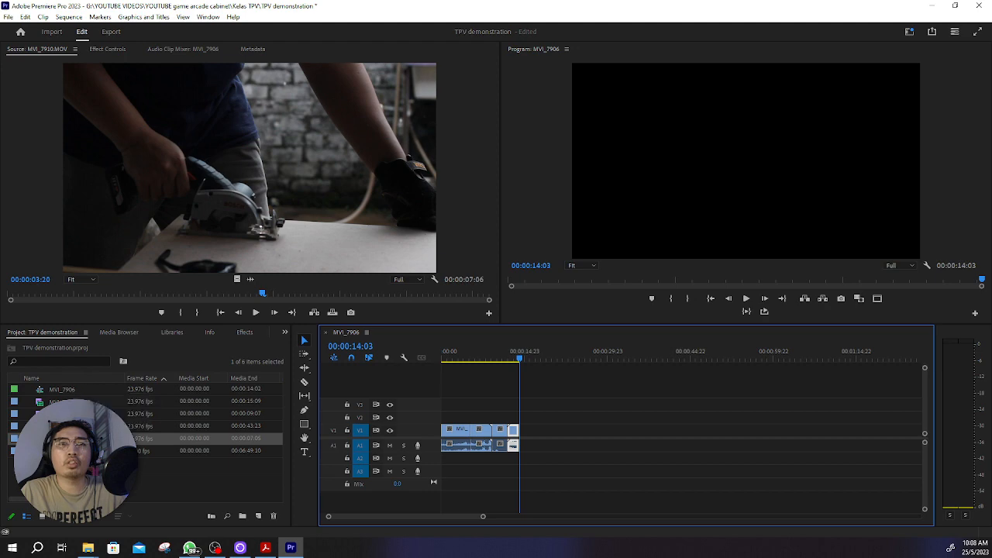
left_click(86, 426)
double_click(113, 475)
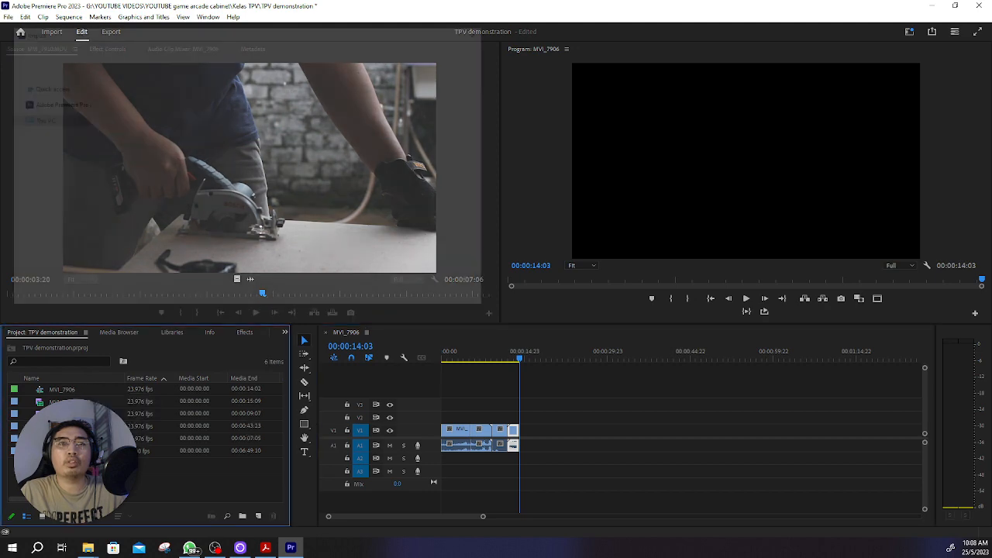
left_click(461, 298)
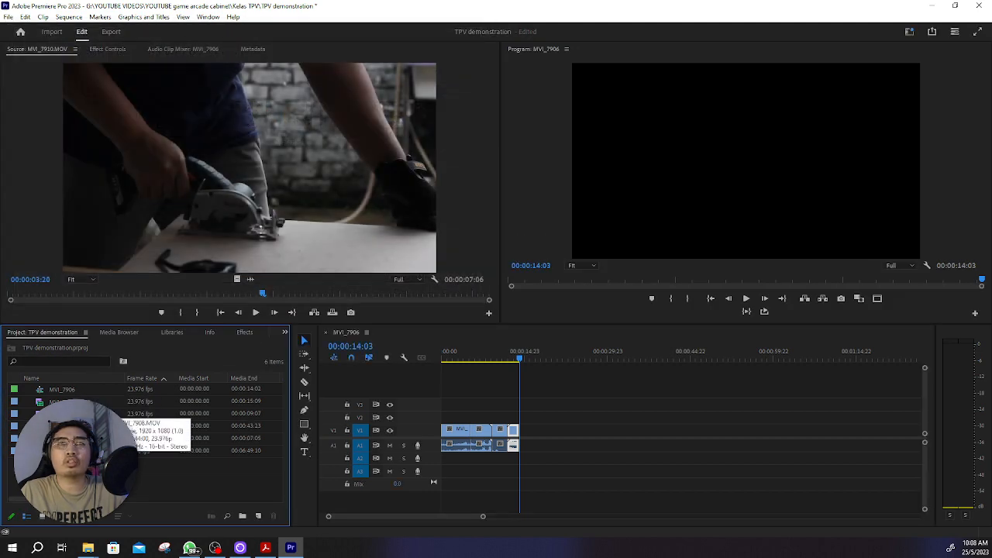
Step: Place MVI_7908.MOV on V1 directly after MVI_7910.MOV and split it at 00:00:50:21
double_click(155, 425)
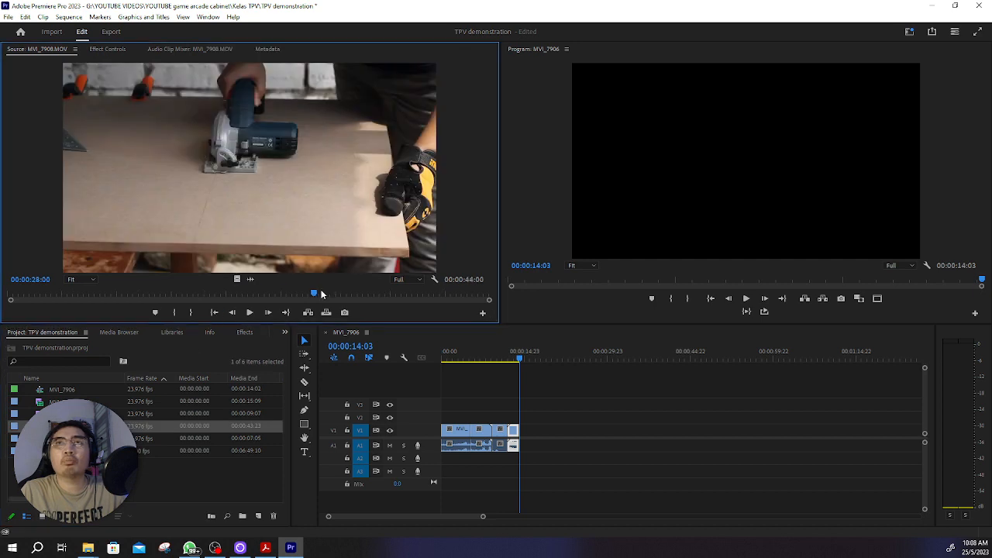
left_click_drag(248, 167, 525, 425)
left_click_drag(522, 360, 722, 375)
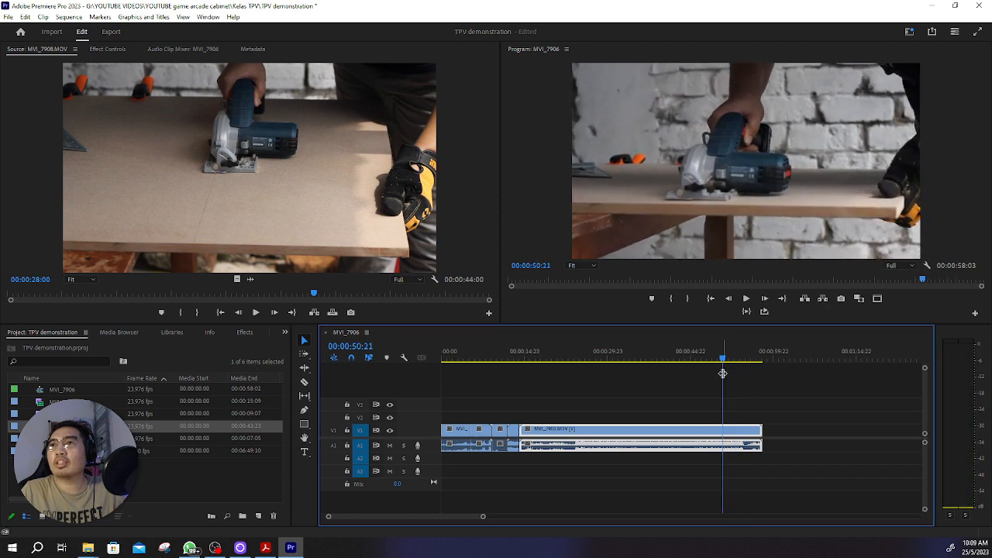
key("c")
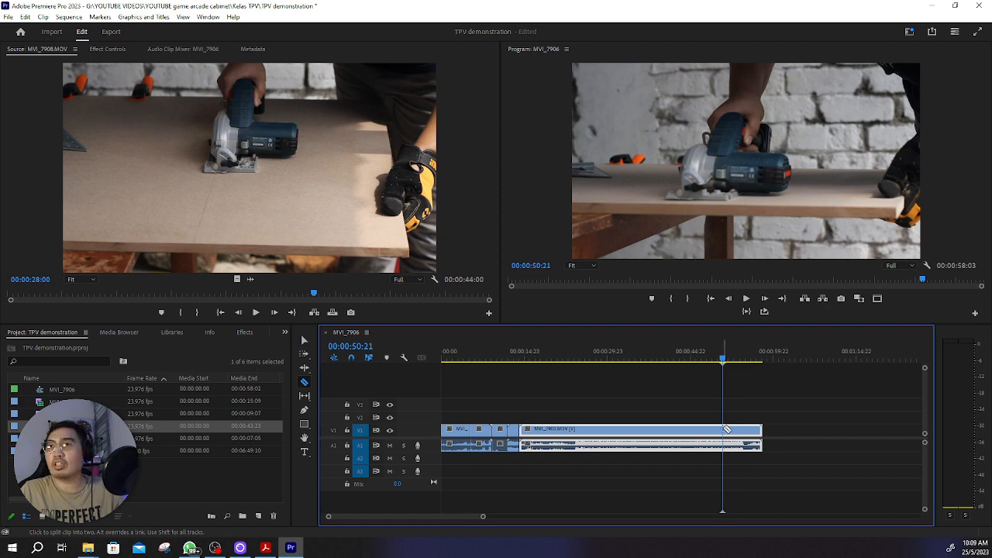
left_click(723, 428)
key("v")
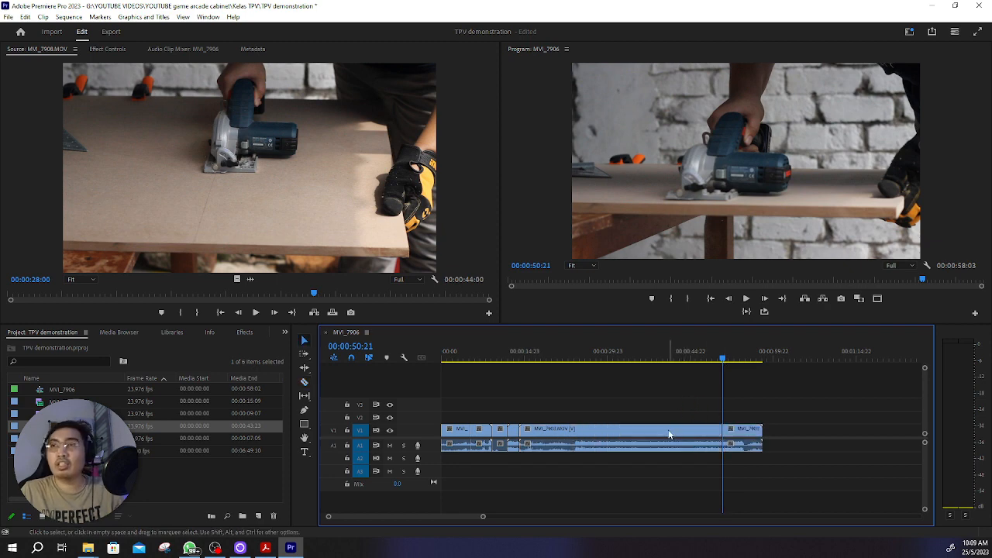
Step: Delete the part of MVI_7908.MOV before the cut and move the remaining part up against MVI_7910.MOV
left_click(669, 433)
key("Delete")
left_click_drag(752, 448, 549, 447)
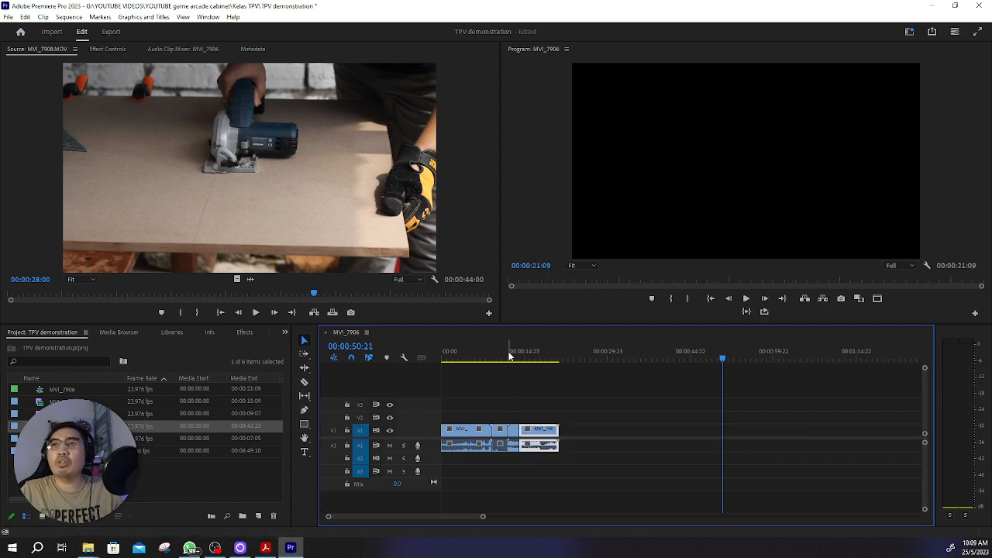
Step: Play the sequence from the start, trim the end of MVI_7908.MOV to 00:00:19:23, and return the playhead near the beginning
left_click_drag(510, 355, 425, 356)
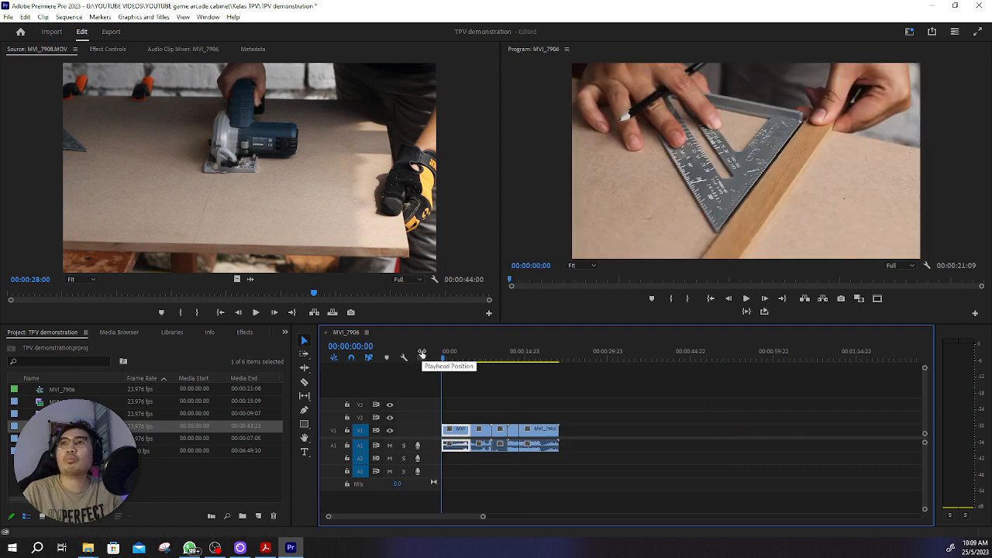
key("space")
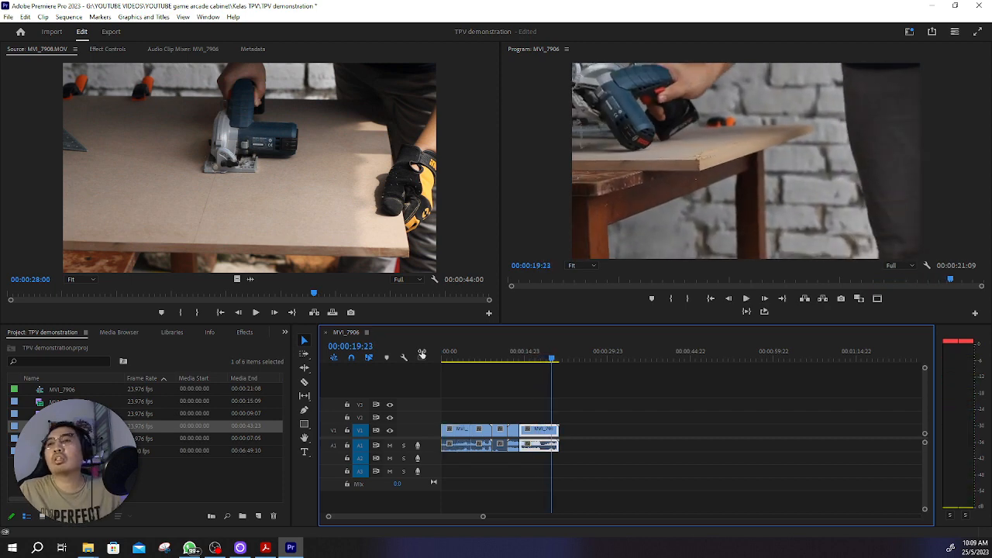
left_click_drag(558, 436, 551, 432)
left_click_drag(546, 358, 444, 375)
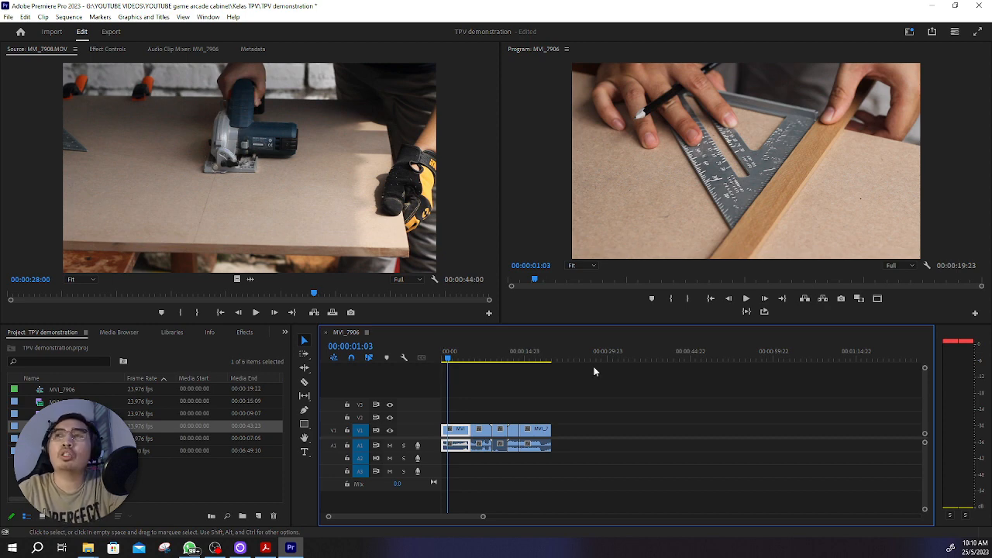
Step: Save the TPV demonstration project
left_click(8, 17)
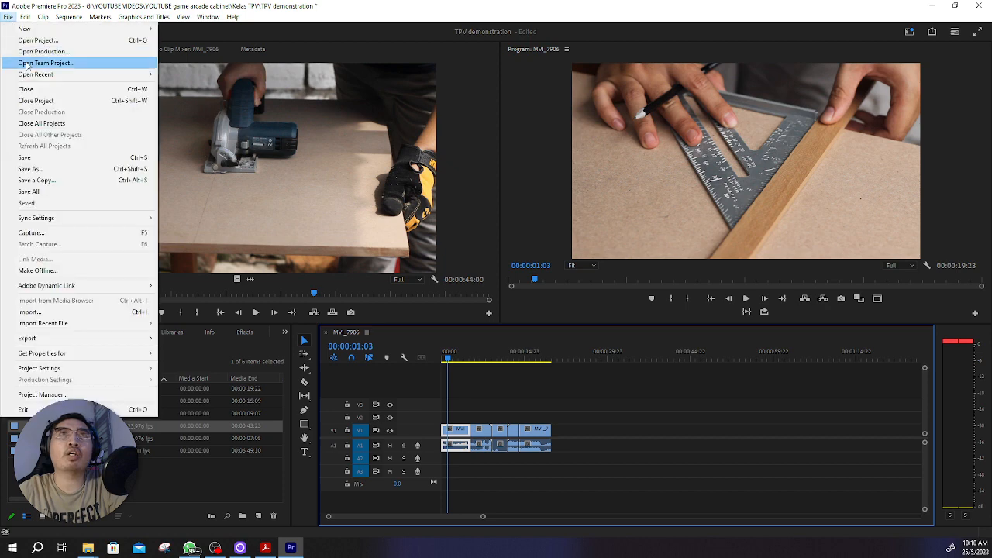
left_click(69, 157)
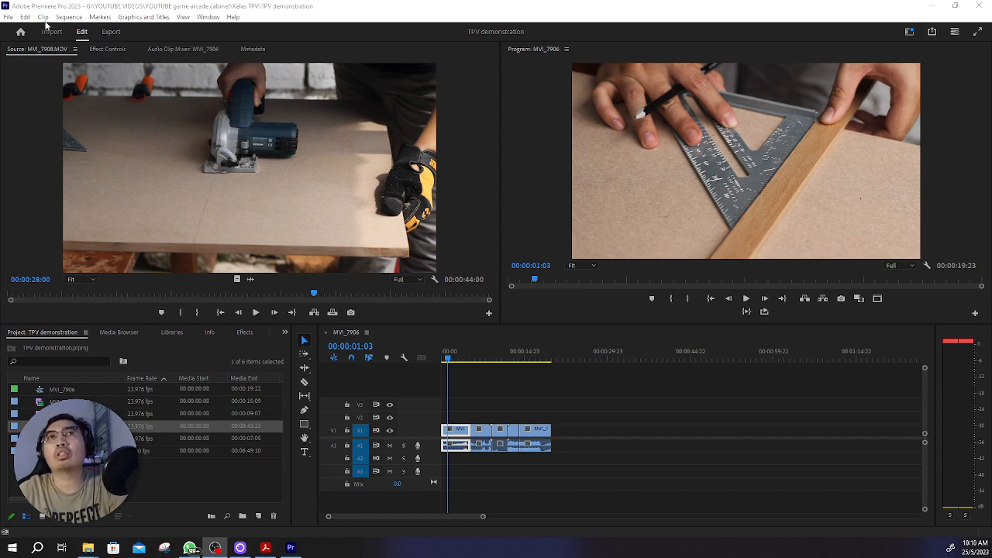
left_click(9, 18)
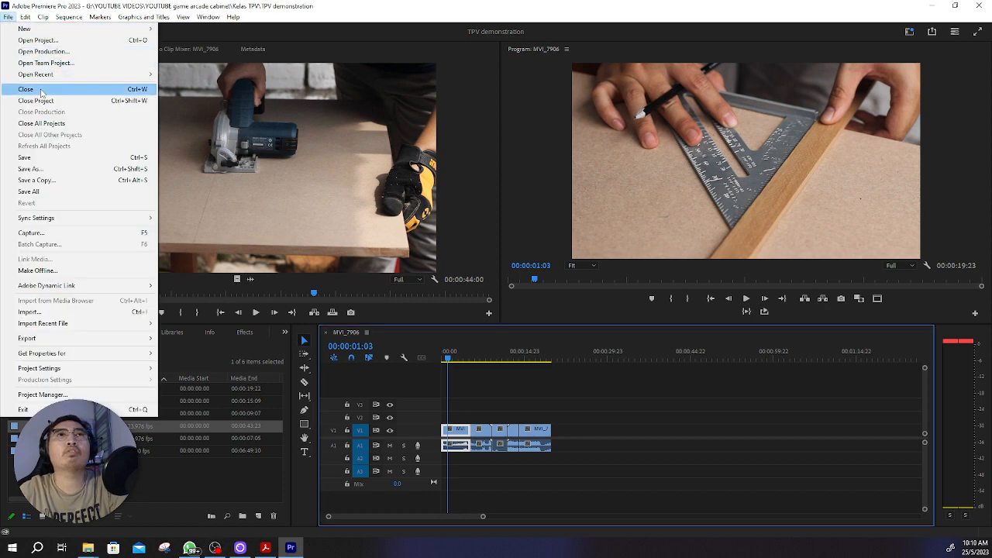
left_click(48, 158)
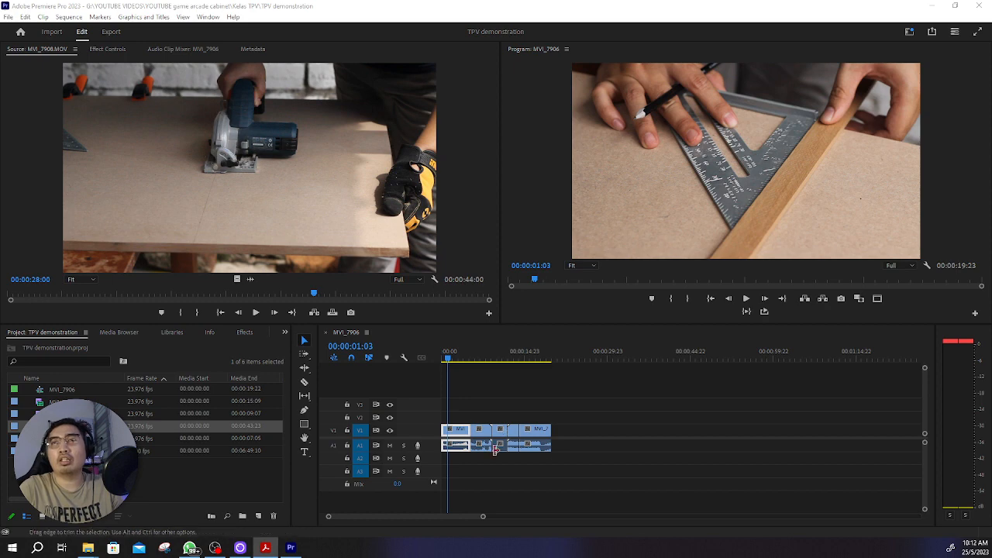
Step: Start a media export of the sequence and name the output file tpv_v01.mp4
left_click(8, 17)
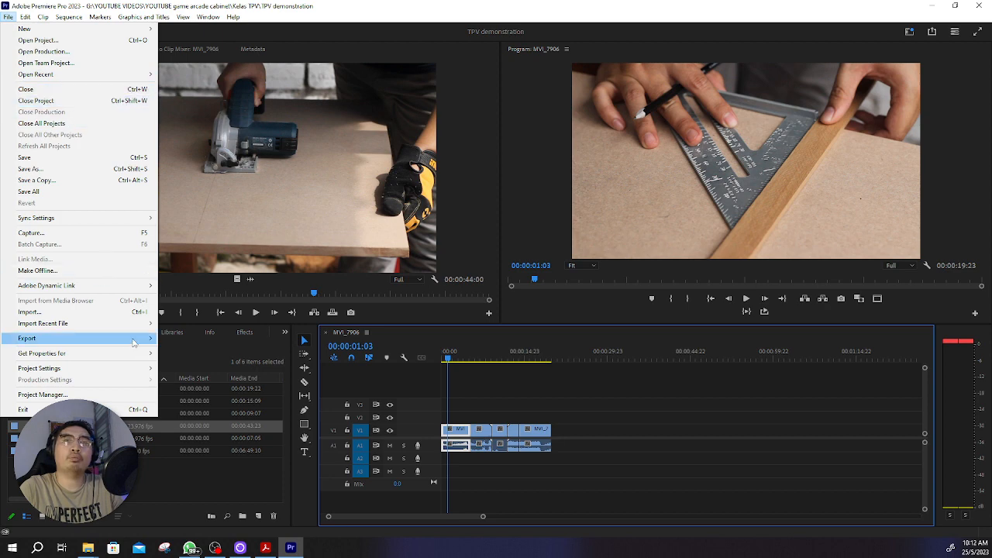
mouse_move(151, 346)
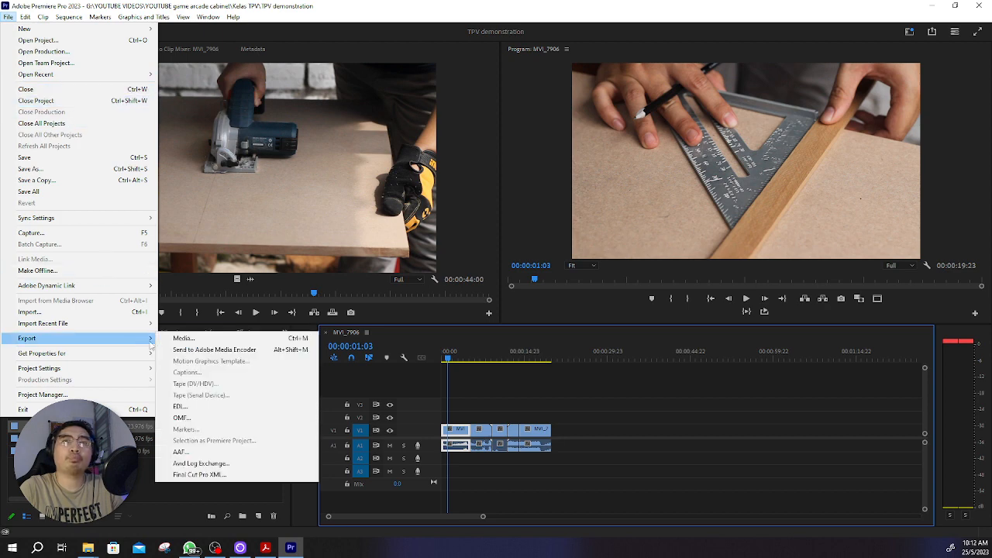
left_click(215, 341)
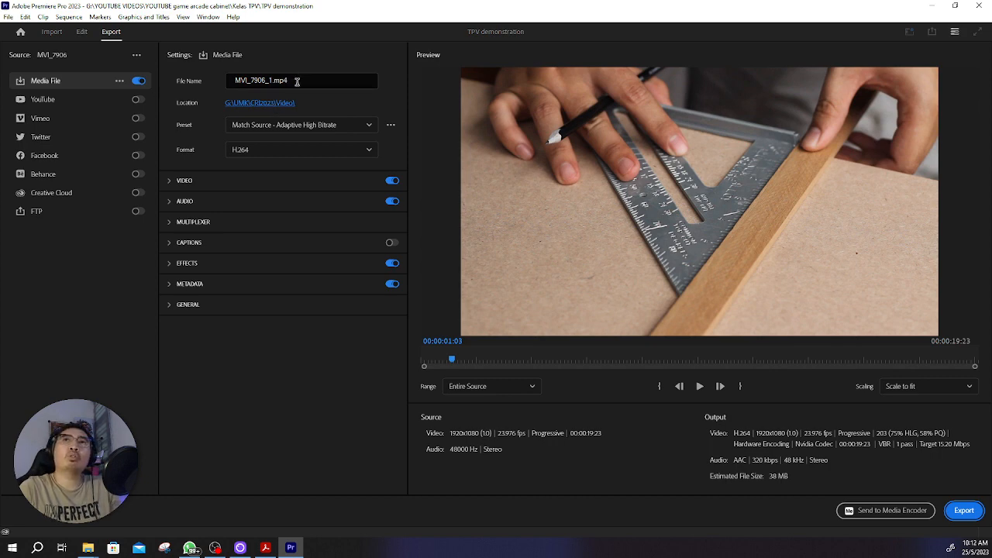
left_click(272, 80)
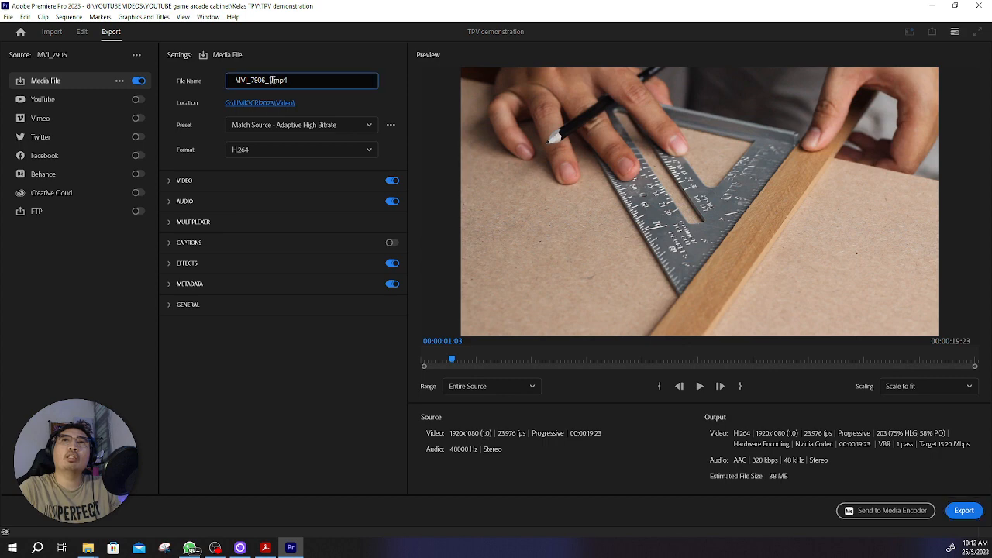
left_click_drag(272, 81, 228, 80)
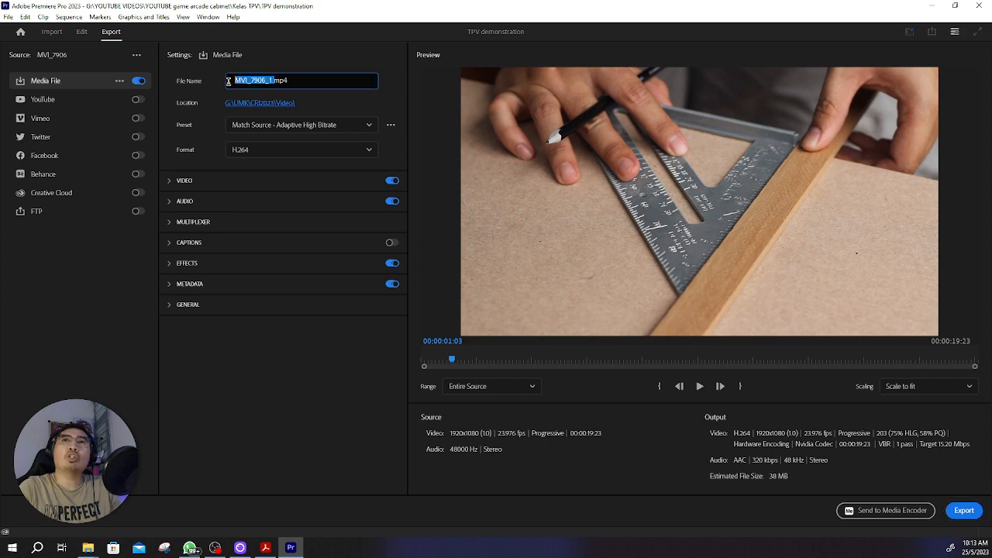
left_click(266, 81)
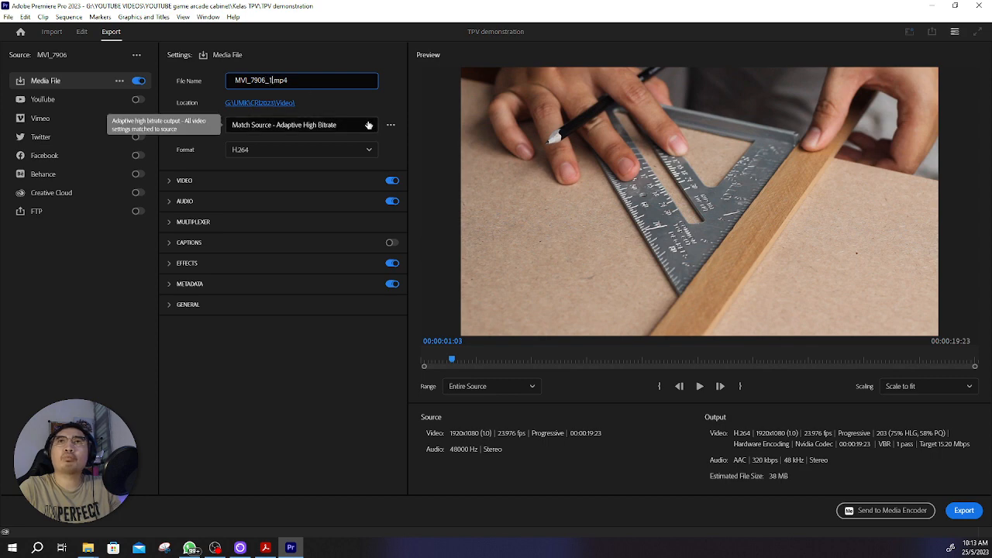
key("BackSpace")
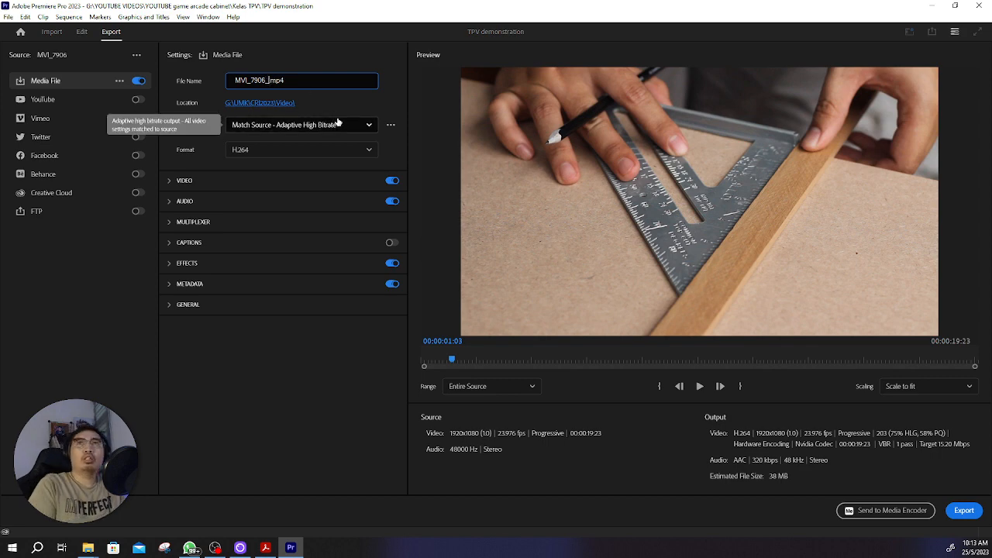
key("BackSpace")
key("BackSpace")
key("BackSpace")
key("BackSpace")
key("BackSpace")
key("BackSpace")
key("BackSpace")
key("BackSpace")
key("BackSpace")
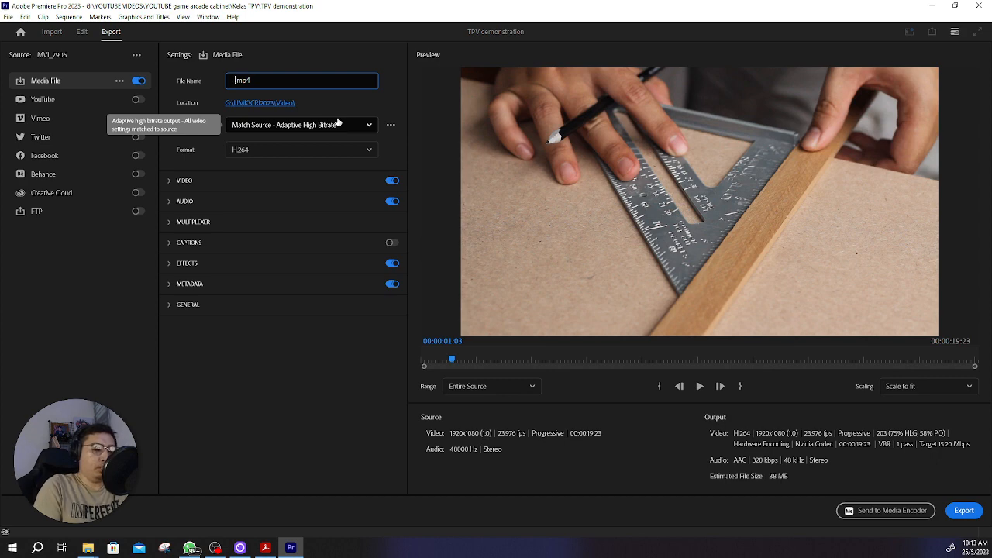
type("tpv_")
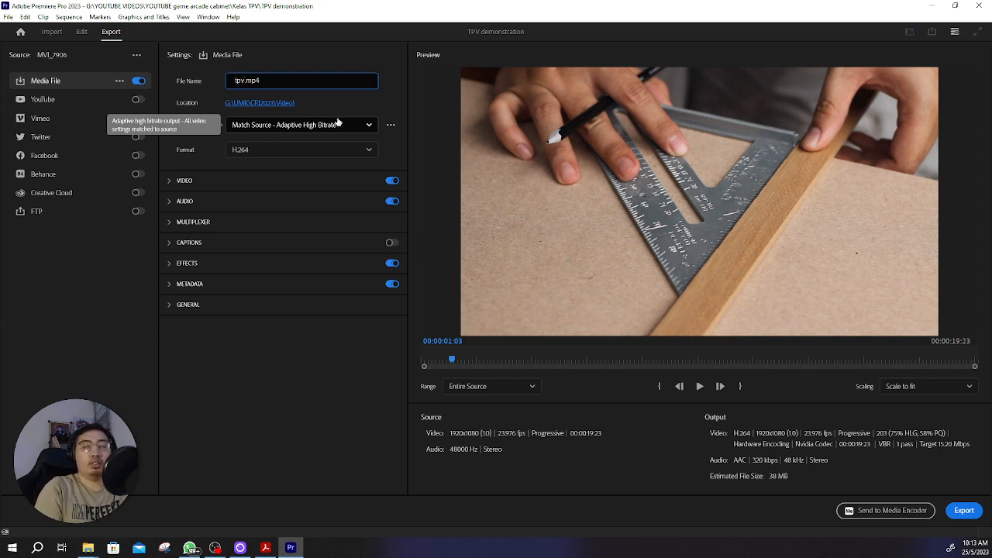
type("v01")
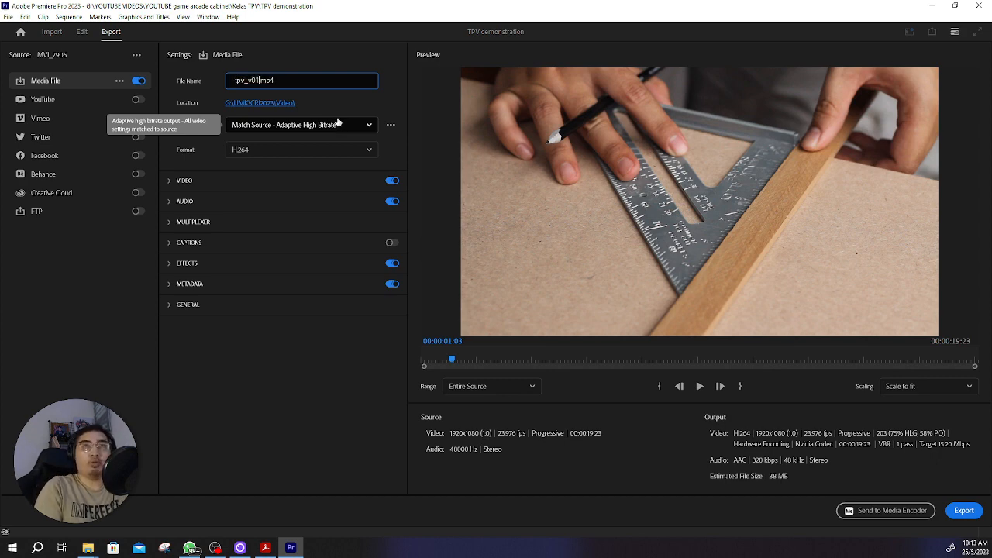
Step: Set the export location to the Kelas TPV folder inside YOUTUBE VIDEOS > YOUTUBE game arcade cabinet on Local Disk (G:)
left_click(256, 104)
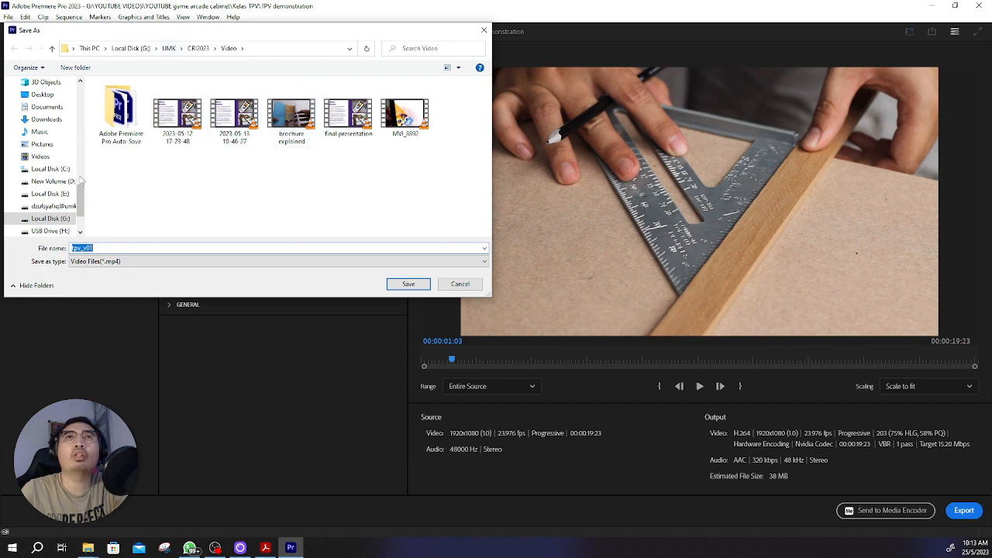
scroll(80, 181, "down", 2)
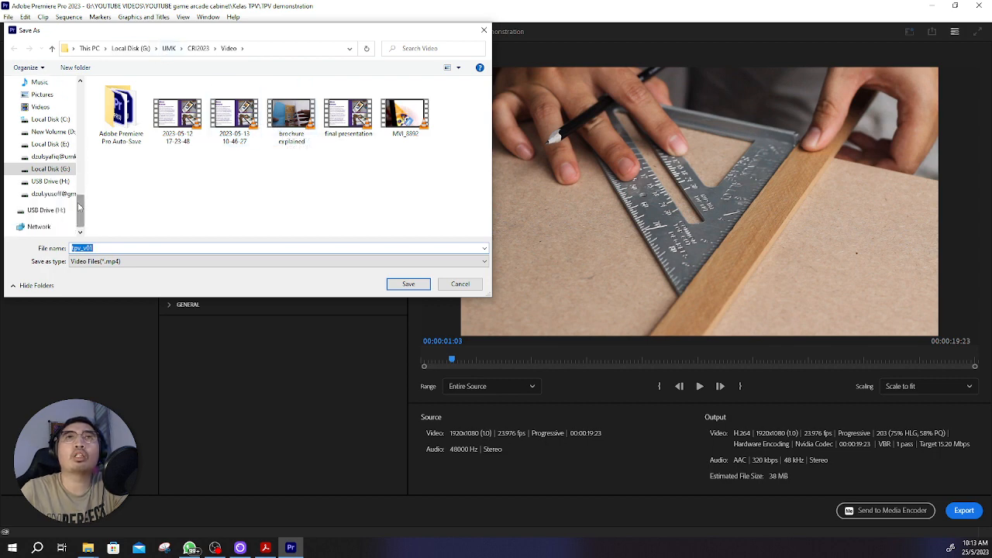
left_click(131, 50)
scroll(145, 200, "down", 3)
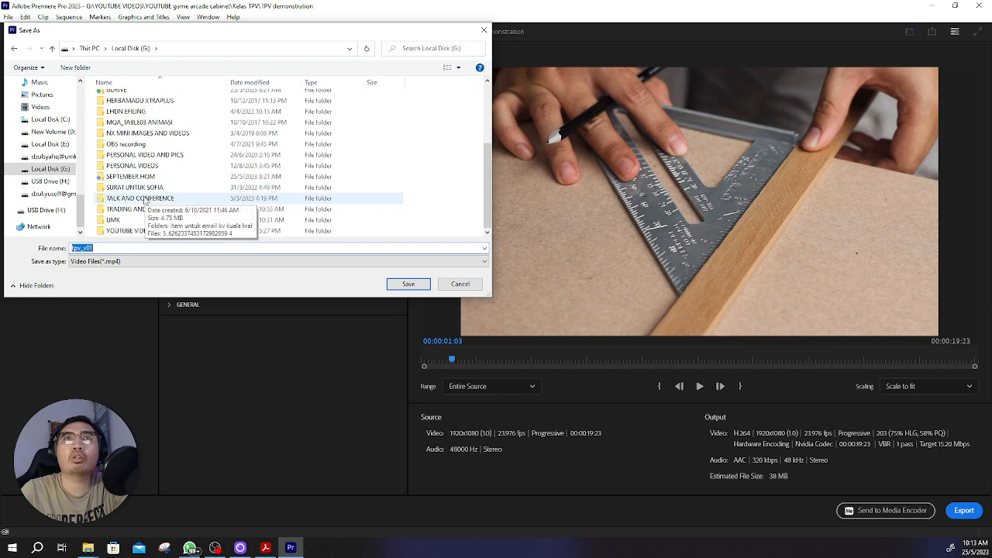
double_click(124, 230)
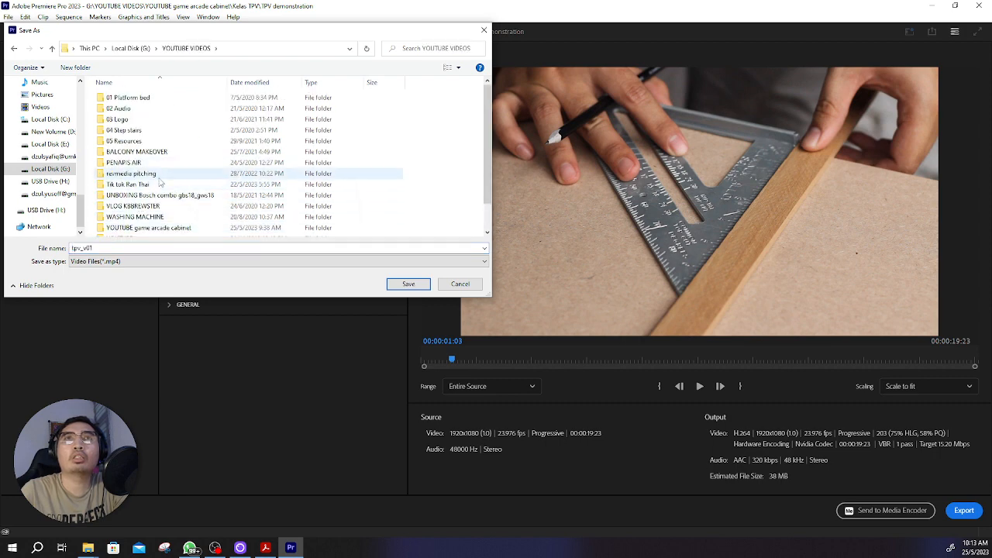
scroll(155, 194, "down", 1)
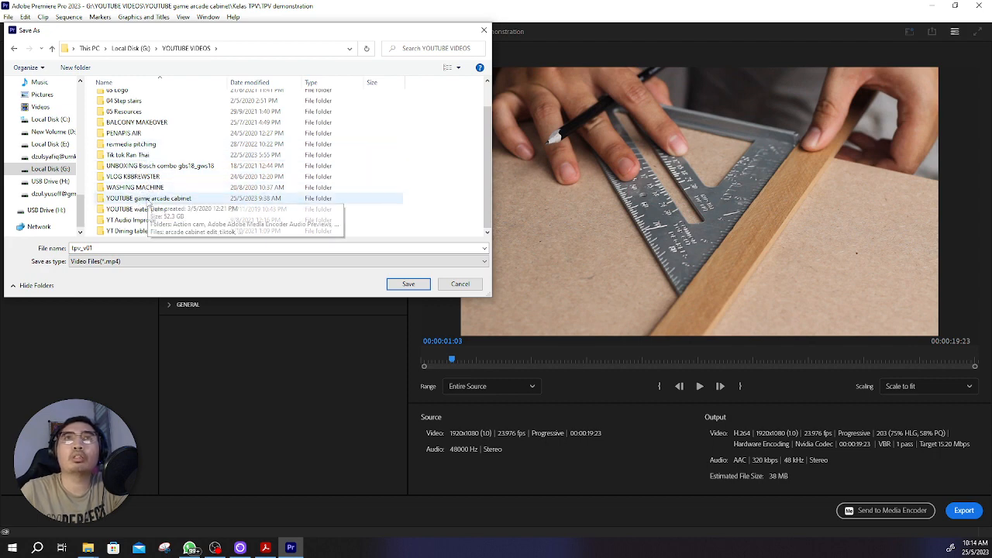
double_click(150, 200)
double_click(143, 177)
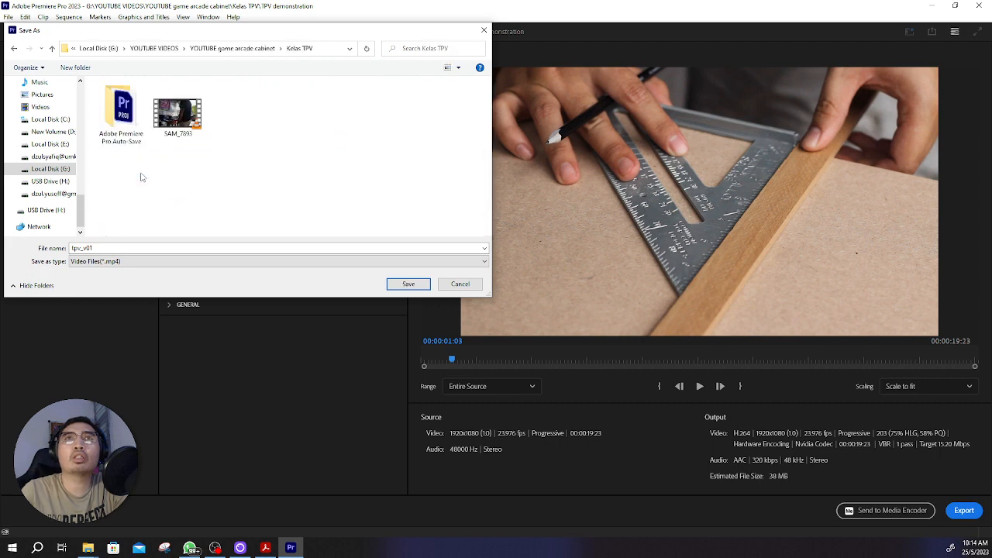
left_click(409, 285)
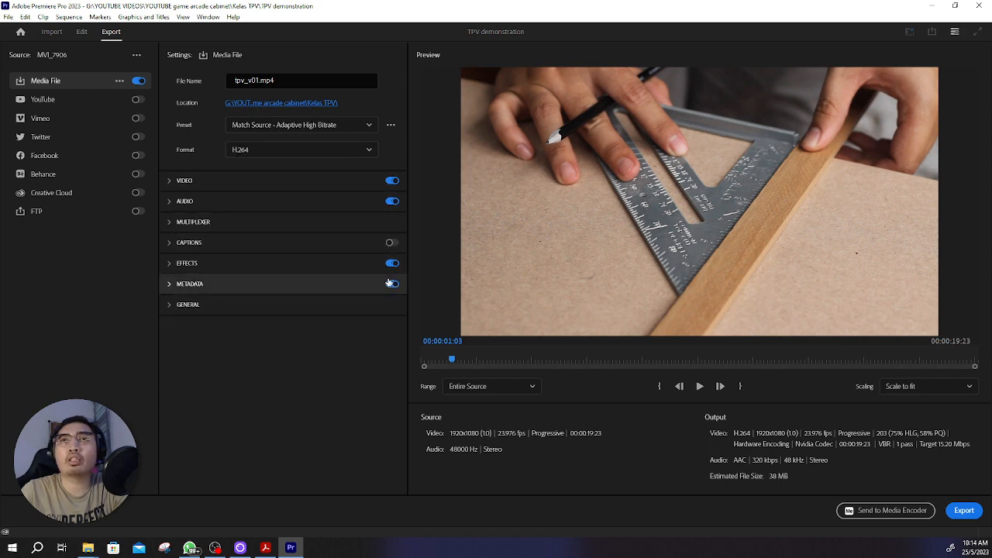
Step: Export the video with the range kept at Entire Source, and switch to File Explorer to view the Kelas TPV folder
left_click(534, 387)
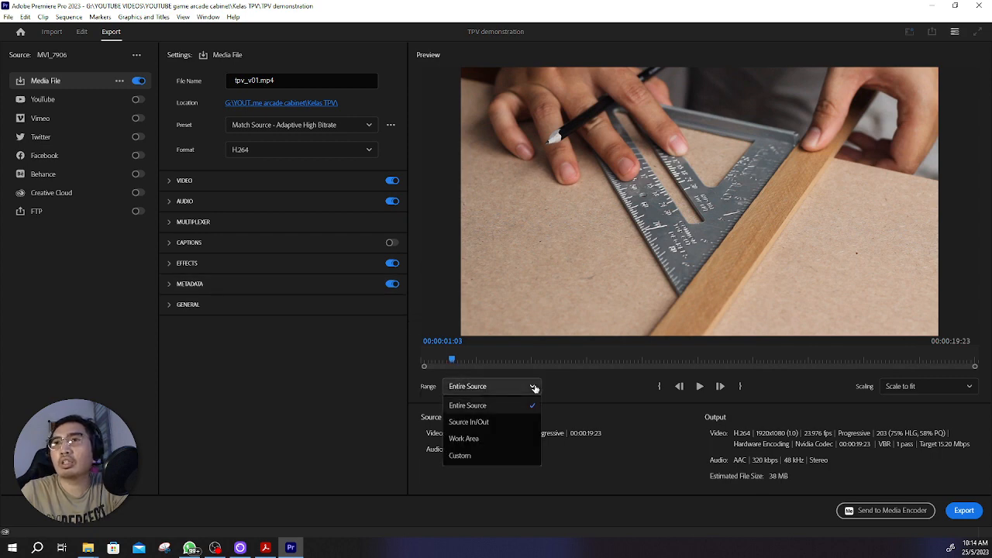
left_click(534, 387)
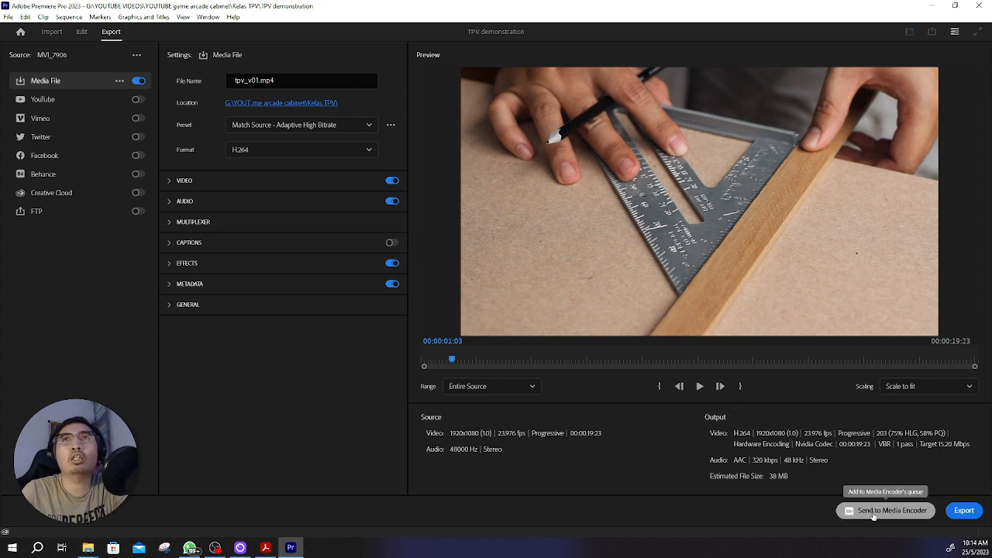
left_click(964, 511)
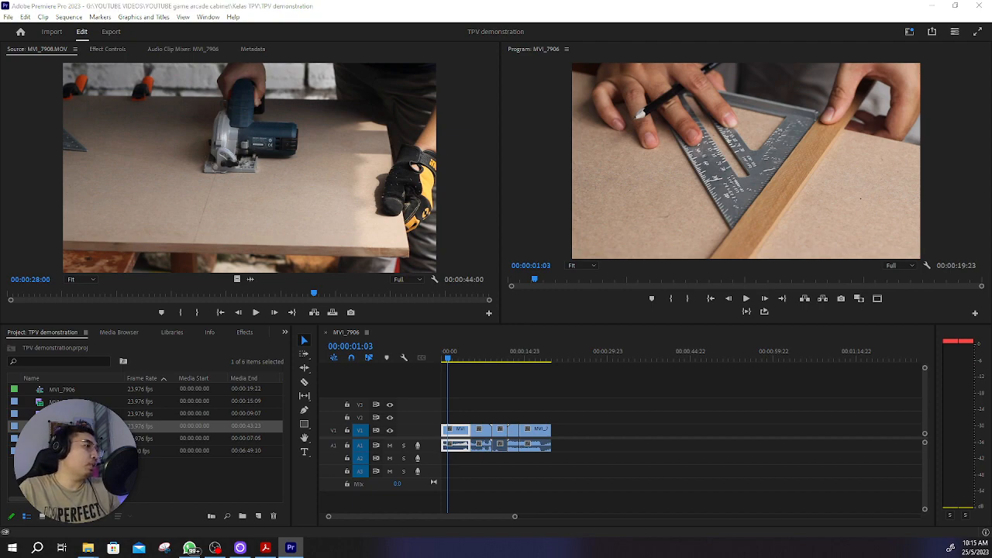
key("alt+Tab")
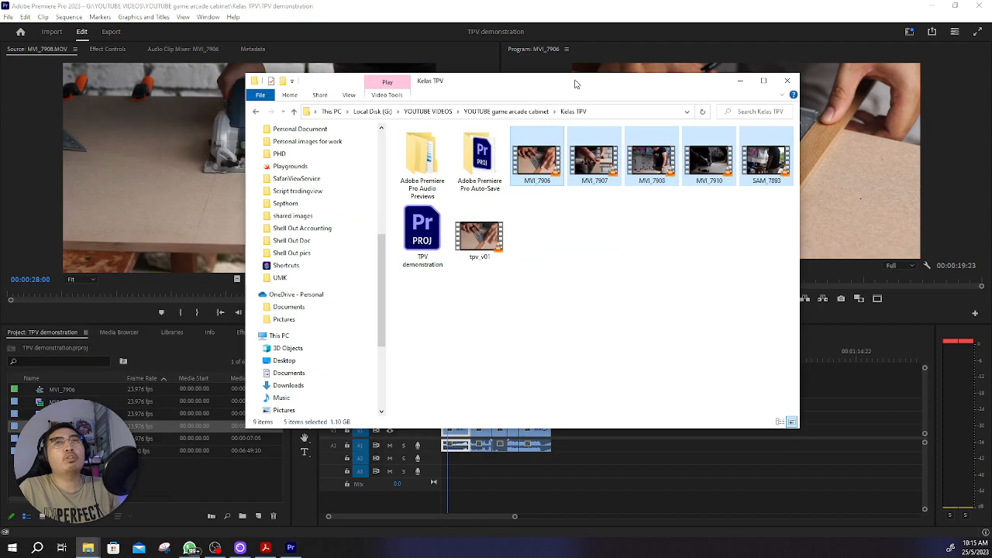
Step: Play the exported tpv_v01 video in VLC at a smaller video zoom with the player window nearer the screen centre, and pause it
left_click(486, 238)
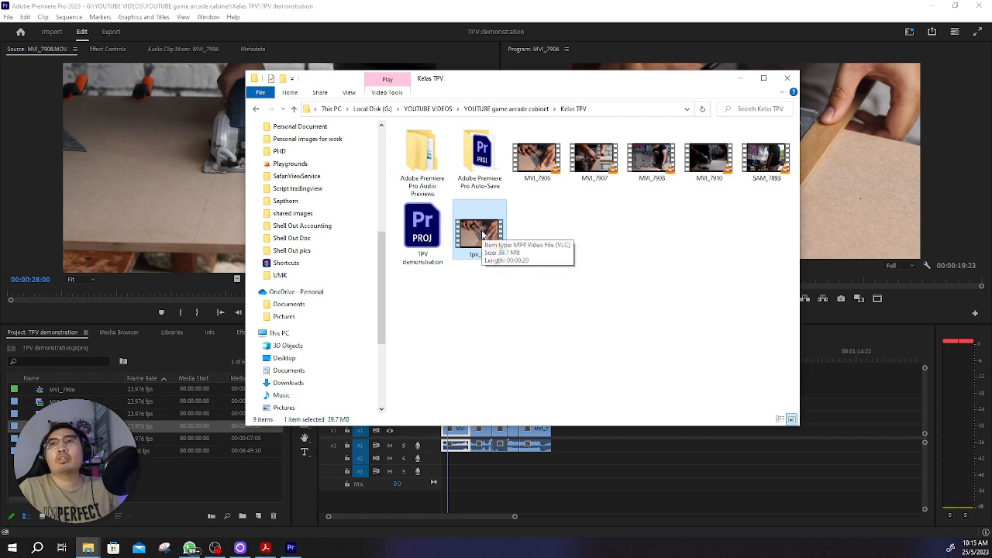
double_click(481, 232)
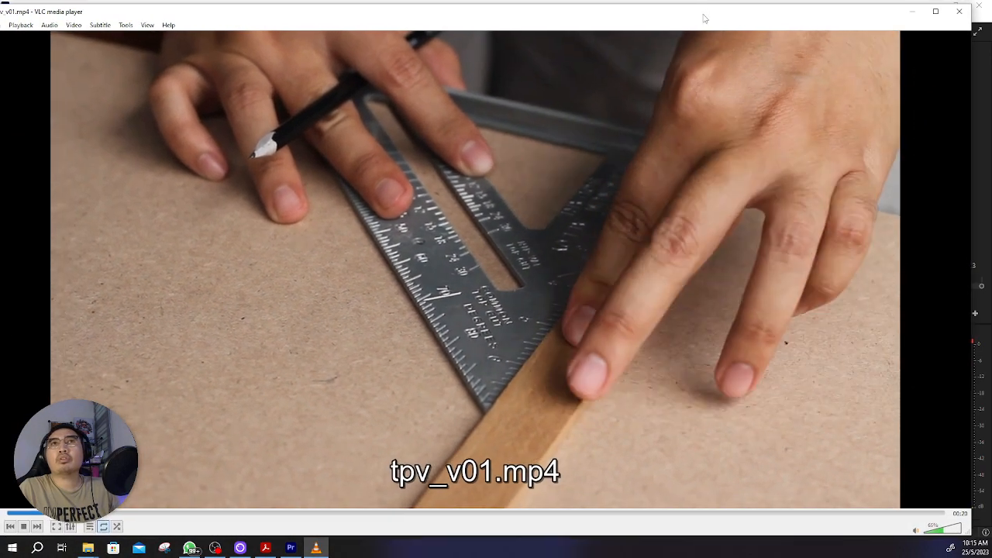
left_click(73, 25)
mouse_move(118, 93)
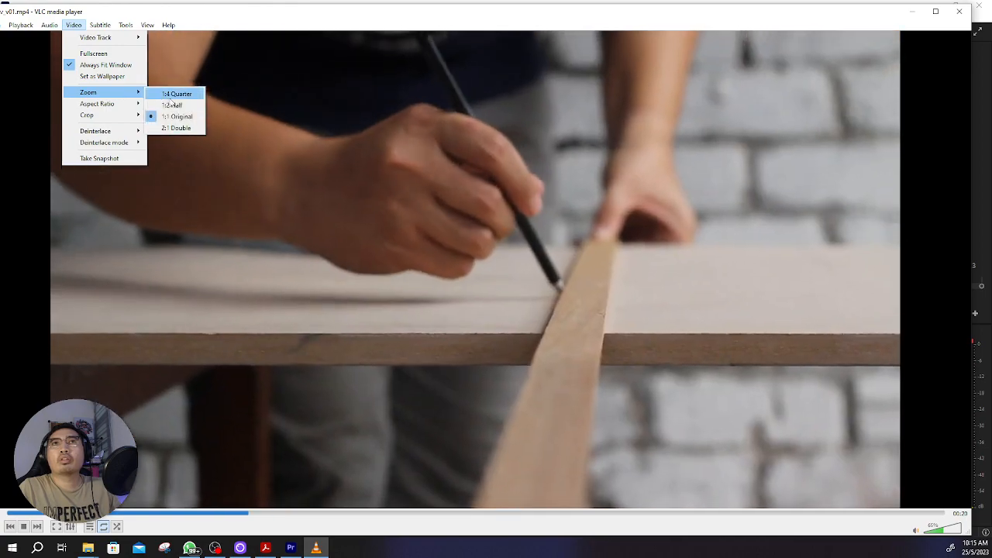
left_click(177, 93)
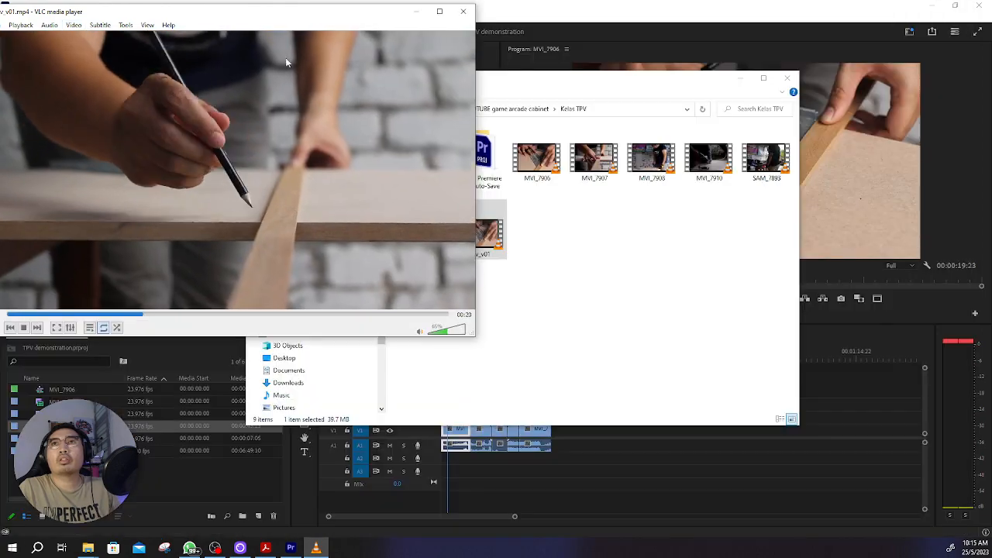
left_click_drag(305, 7, 496, 60)
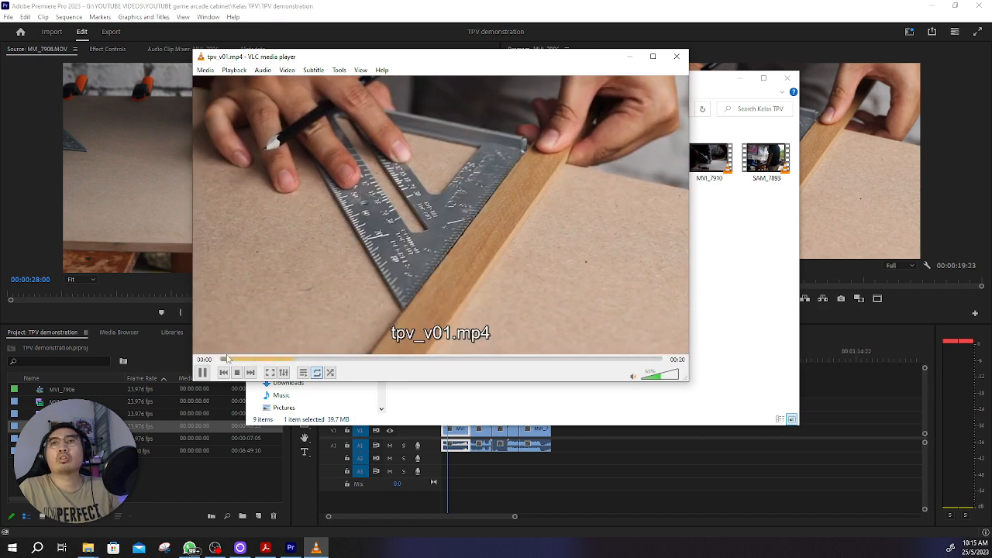
left_click(202, 373)
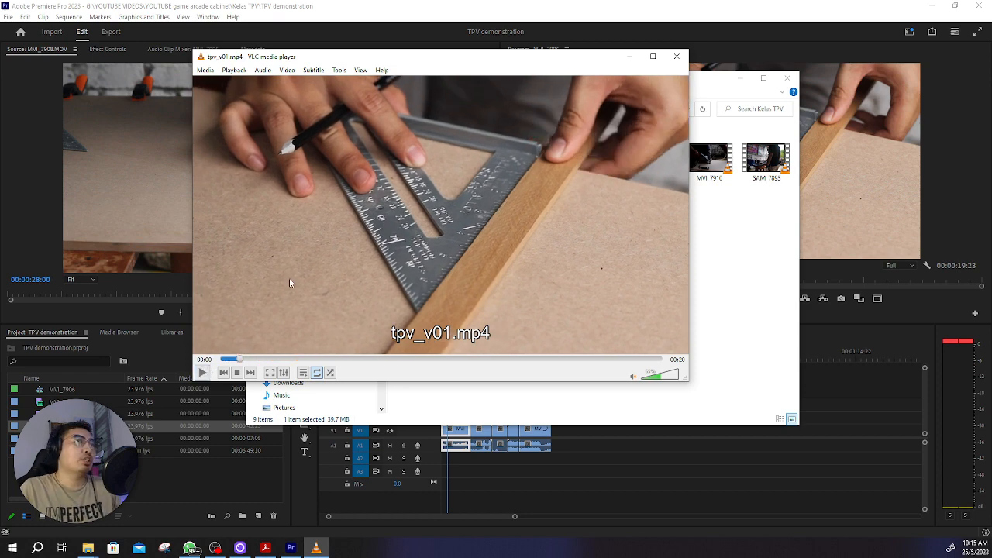